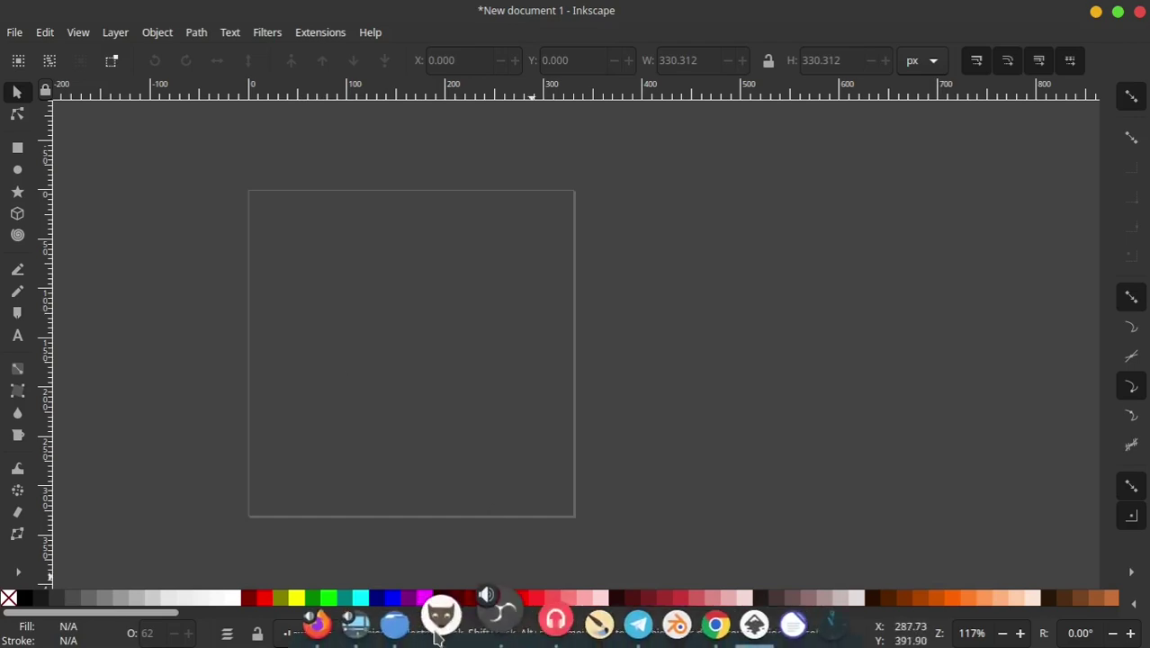
- In Dolphin's Downloads folder, pick up the youtube-channel-cover-dimensions PNG to drag into Inkscape
{"action": "left_click", "coordinate": [438, 630]}
{"action": "scroll", "coordinate": [1144, 187], "scroll_direction": "down", "scroll_amount": 2}
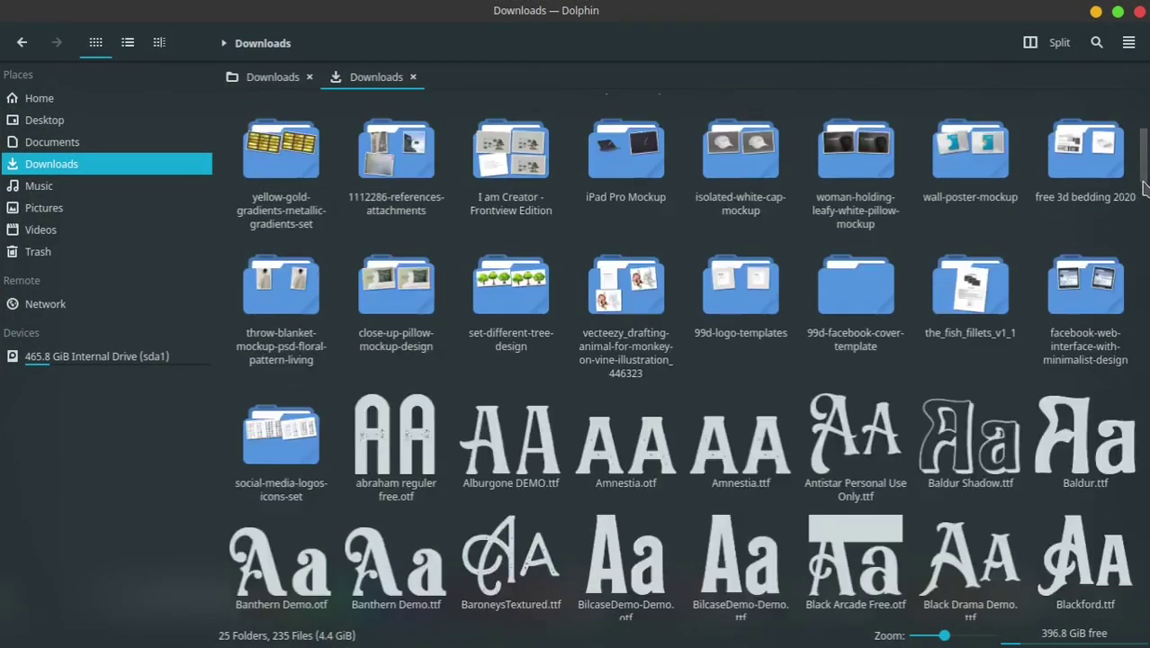
{"action": "left_click_drag", "start_coordinate": [1145, 187], "coordinate": [1141, 640]}
{"action": "mouse_move", "coordinate": [396, 540]}
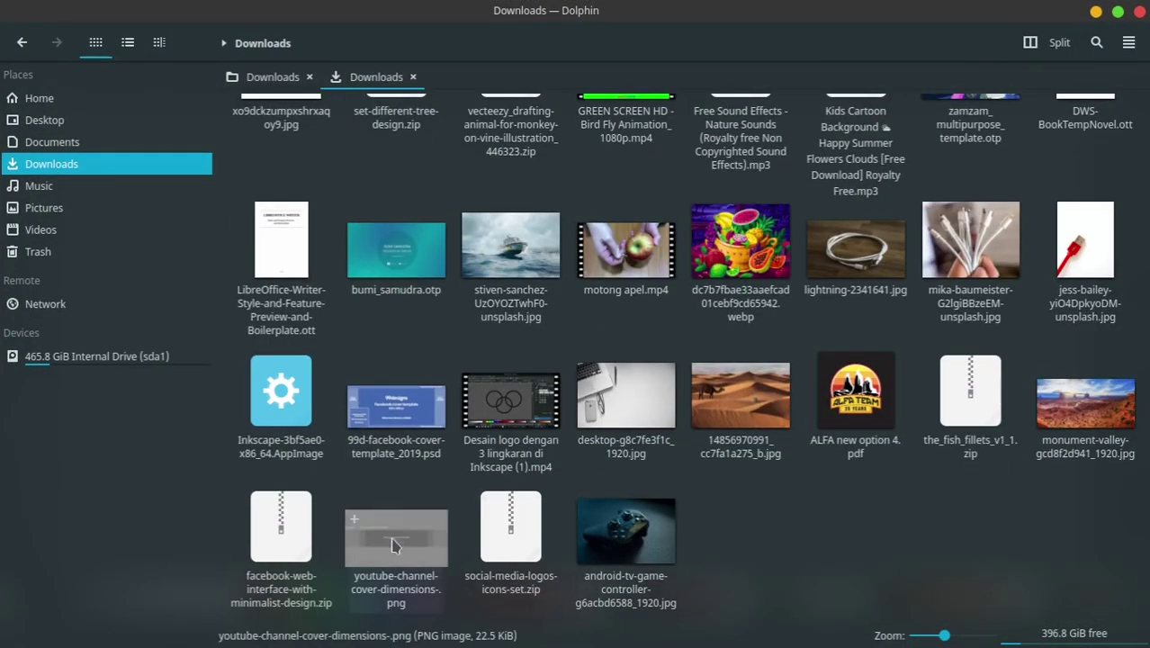
{"action": "left_click_drag", "start_coordinate": [410, 553], "coordinate": [597, 644]}
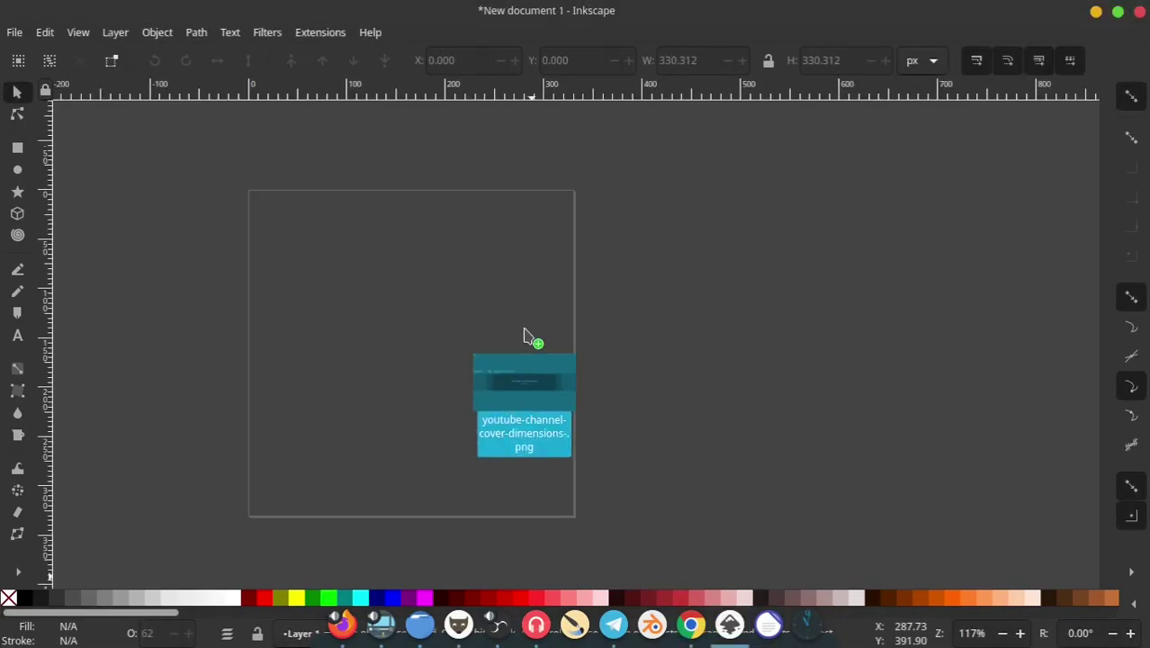
- Drop the 800×450 cover template into the drawing and place it right of the page square
{"action": "left_click_drag", "start_coordinate": [611, 645], "coordinate": [525, 332]}
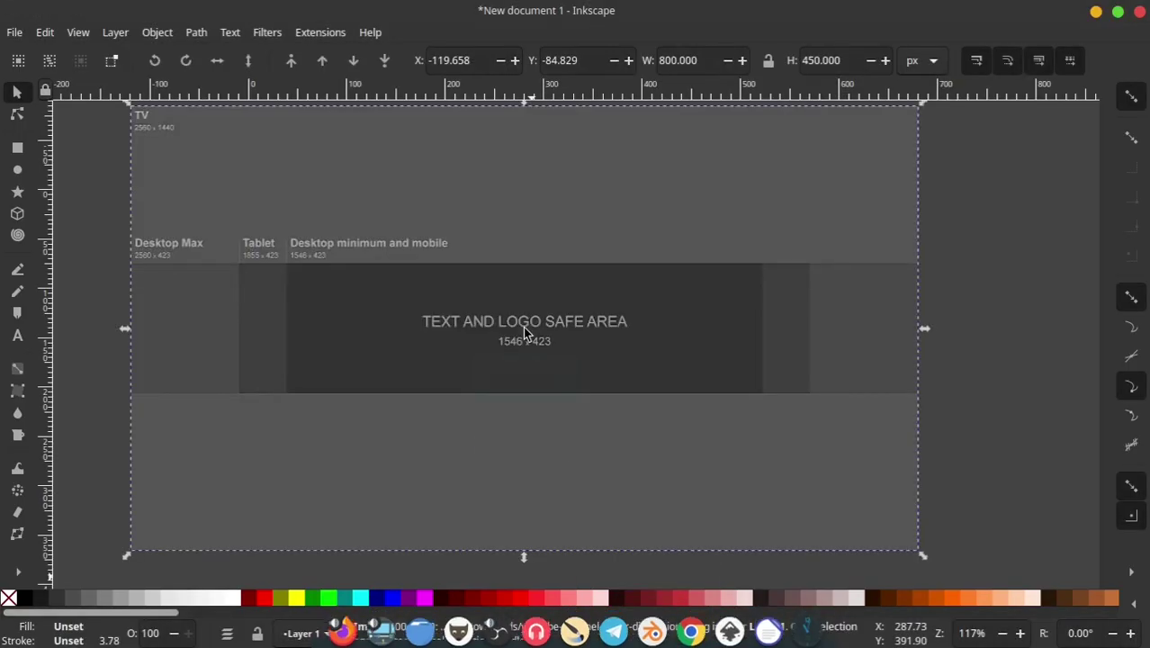
{"action": "scroll", "coordinate": [446, 351], "scroll_direction": "down", "scroll_amount": 2}
{"action": "left_click_drag", "start_coordinate": [449, 354], "coordinate": [639, 319]}
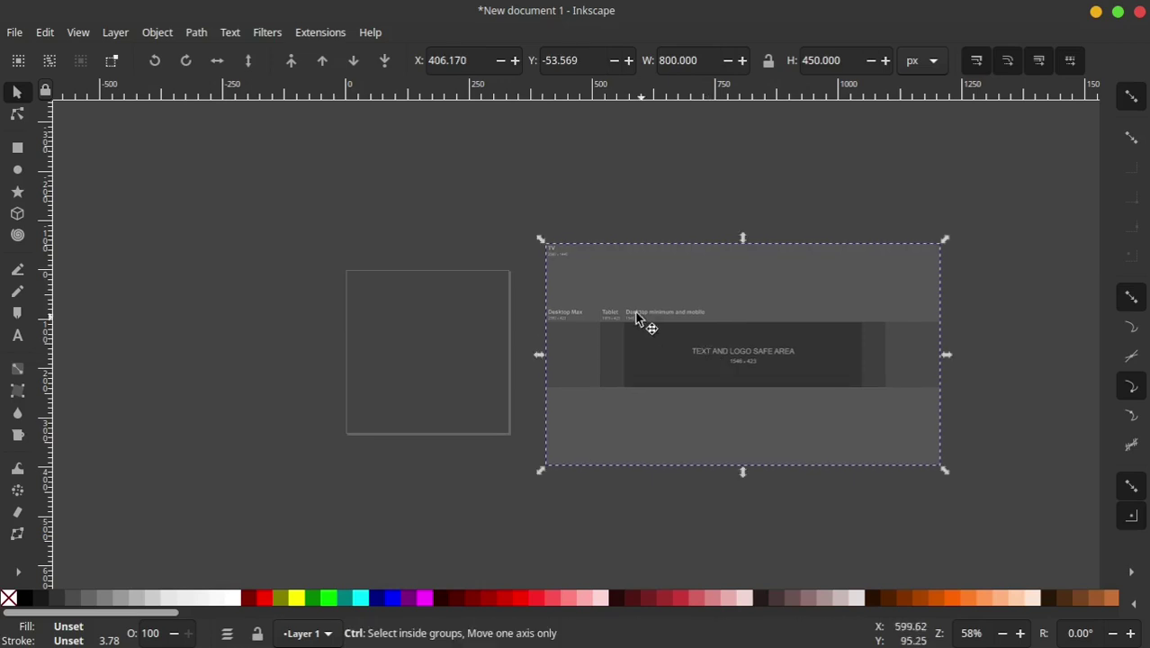
{"action": "scroll", "coordinate": [573, 252], "scroll_direction": "up", "scroll_amount": 3}
{"action": "scroll", "coordinate": [573, 252], "scroll_direction": "up", "scroll_amount": 2}
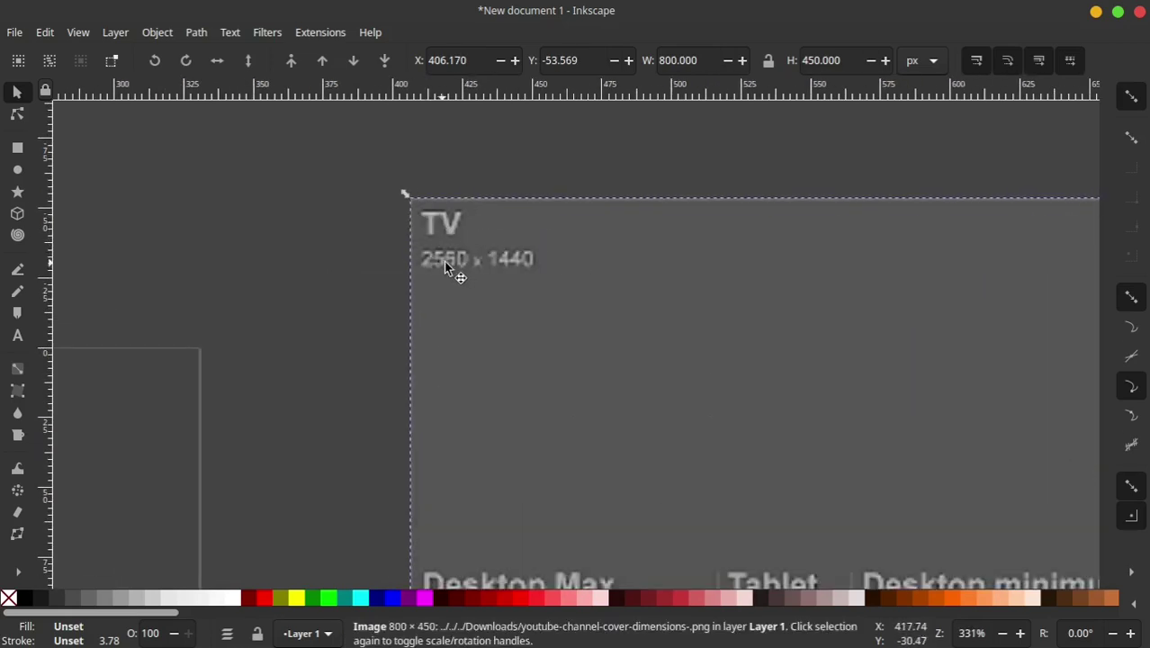
{"action": "scroll", "coordinate": [287, 222], "scroll_direction": "down", "scroll_amount": 4}
{"action": "scroll", "coordinate": [279, 236], "scroll_direction": "down", "scroll_amount": 2}
{"action": "scroll", "coordinate": [280, 237], "scroll_direction": "up", "scroll_amount": 2}
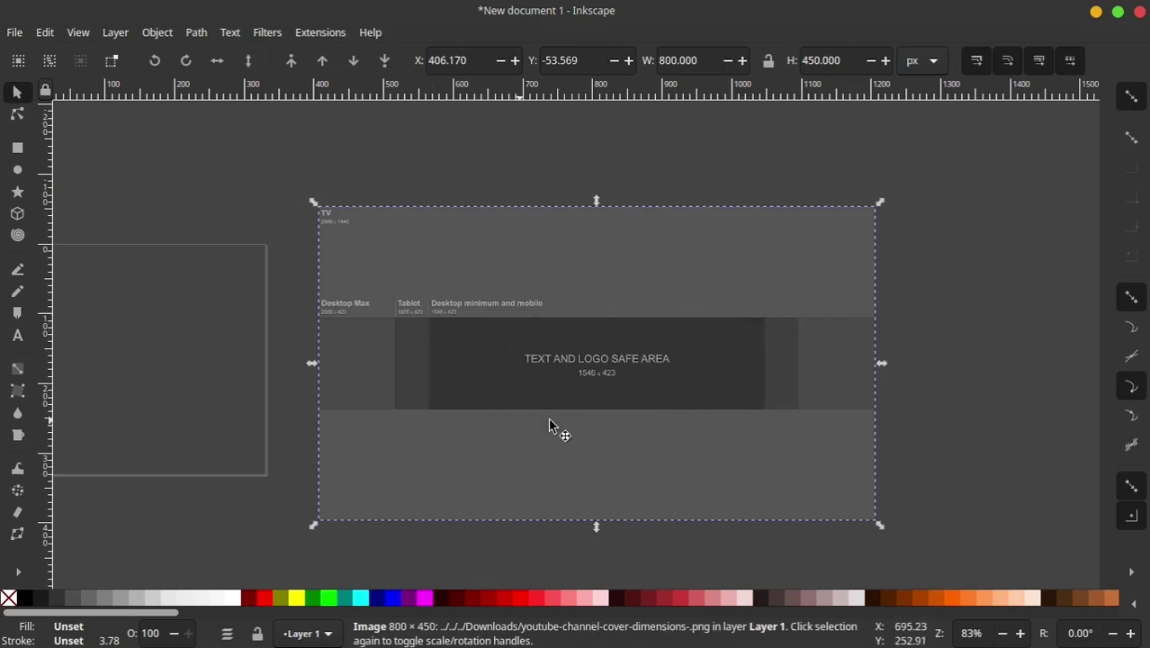
{"action": "left_click", "coordinate": [548, 182]}
{"action": "left_click", "coordinate": [543, 307]}
- Draw a rectangle covering the whole cover template image
{"action": "left_click", "coordinate": [169, 177]}
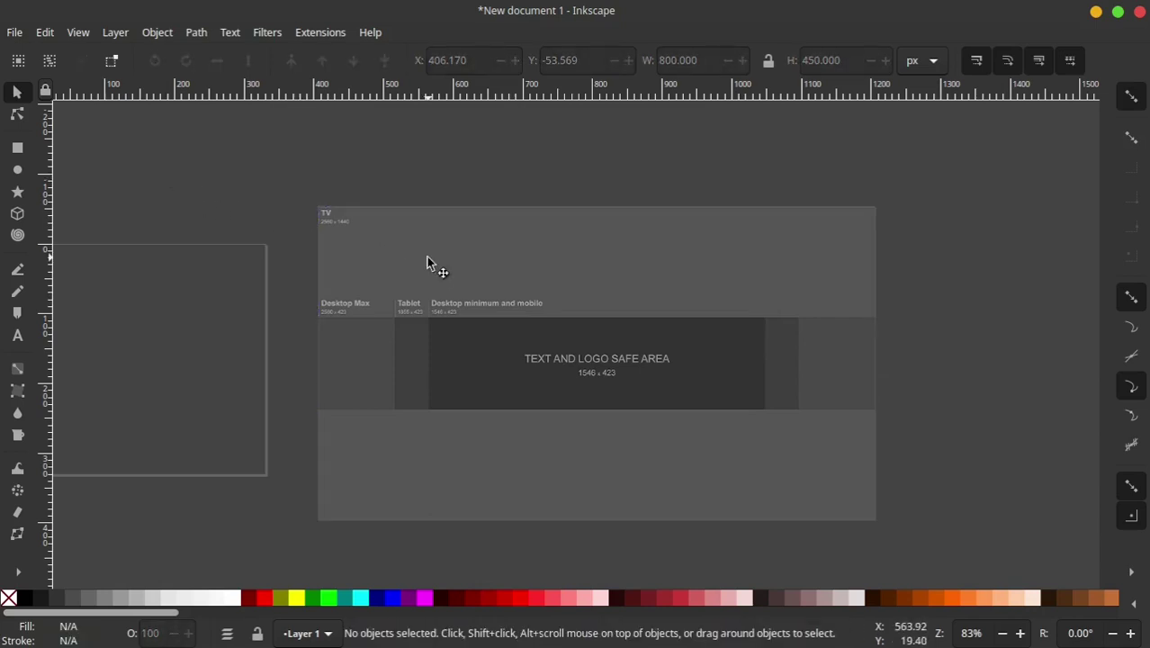
{"action": "left_click", "coordinate": [428, 261]}
{"action": "left_click", "coordinate": [19, 150]}
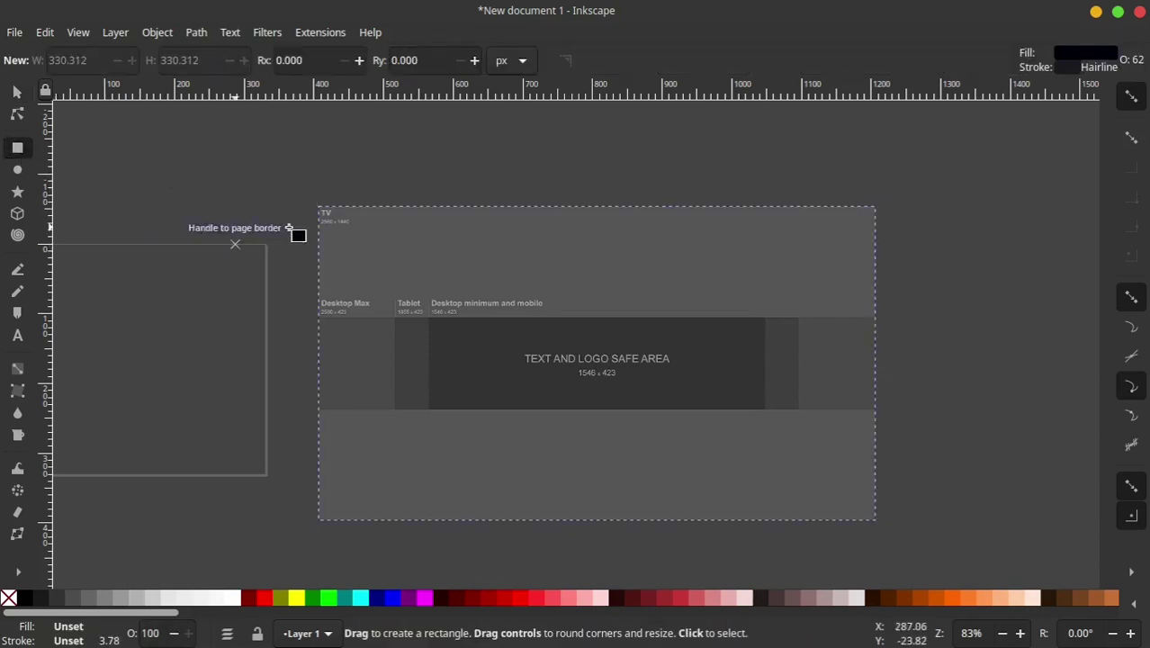
{"action": "left_click_drag", "start_coordinate": [319, 208], "coordinate": [876, 519]}
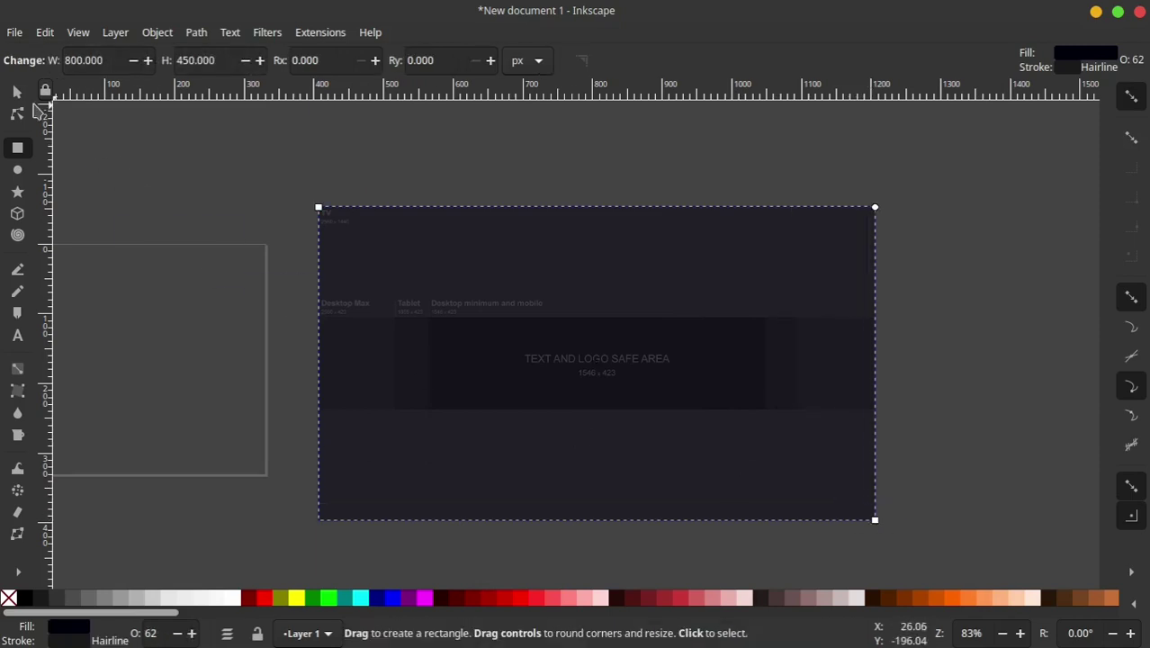
- In Fill and Stroke, give the rectangle 100 opacity, no fill and a red stroke
{"action": "left_click", "coordinate": [16, 92]}
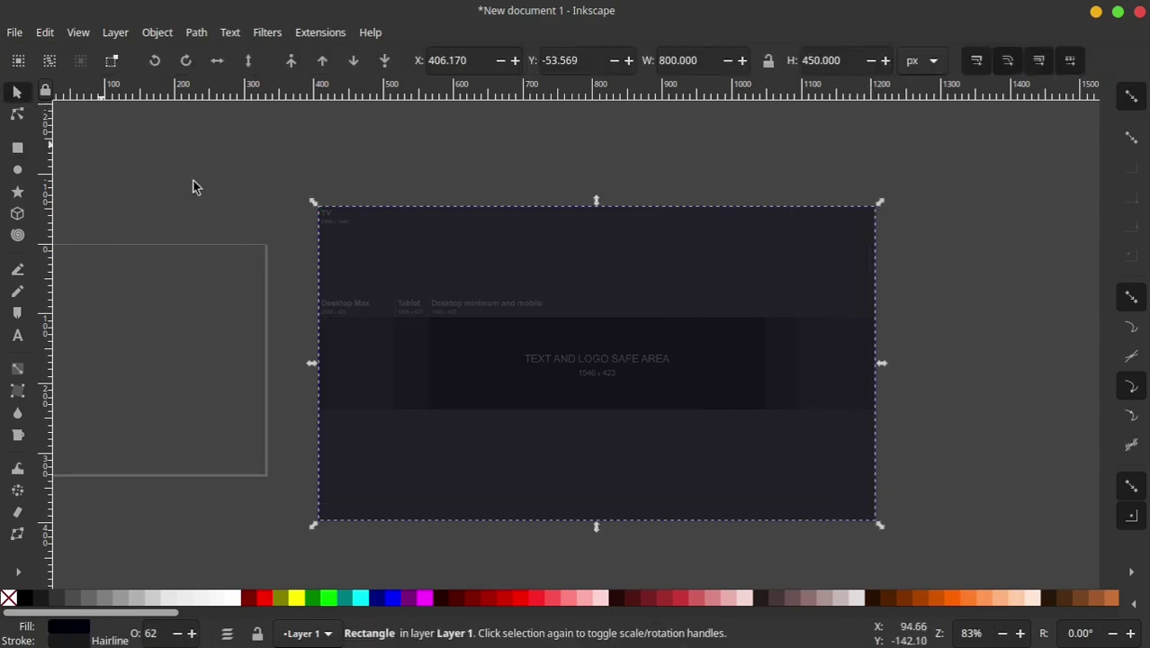
{"action": "left_click", "coordinate": [158, 34]}
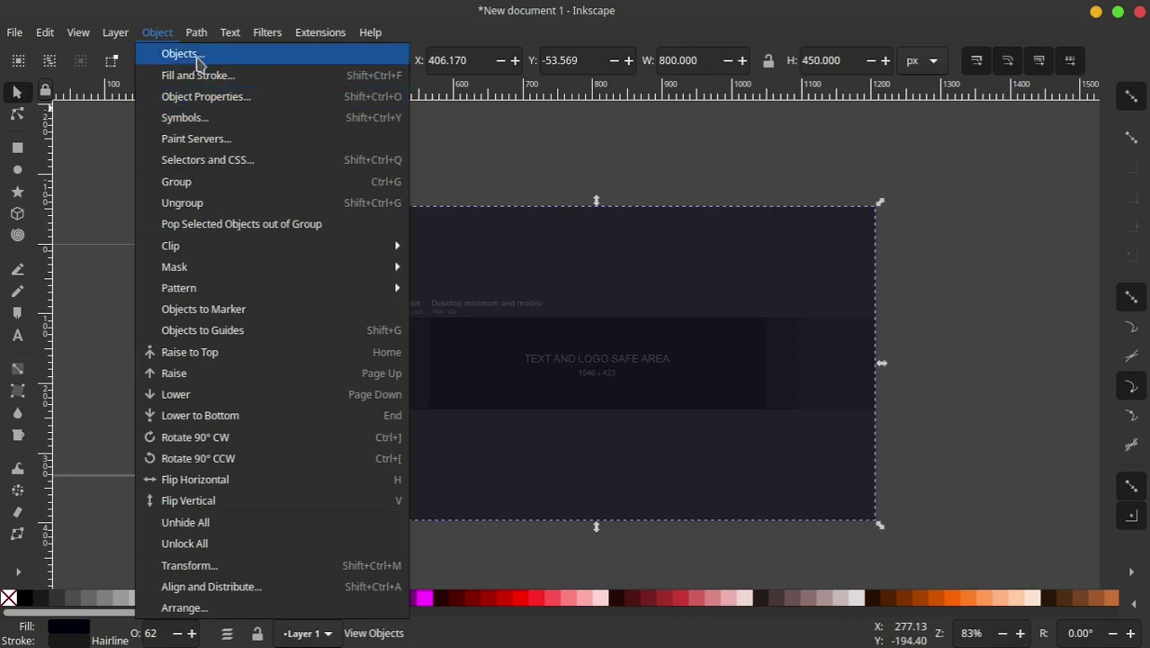
{"action": "left_click", "coordinate": [197, 76]}
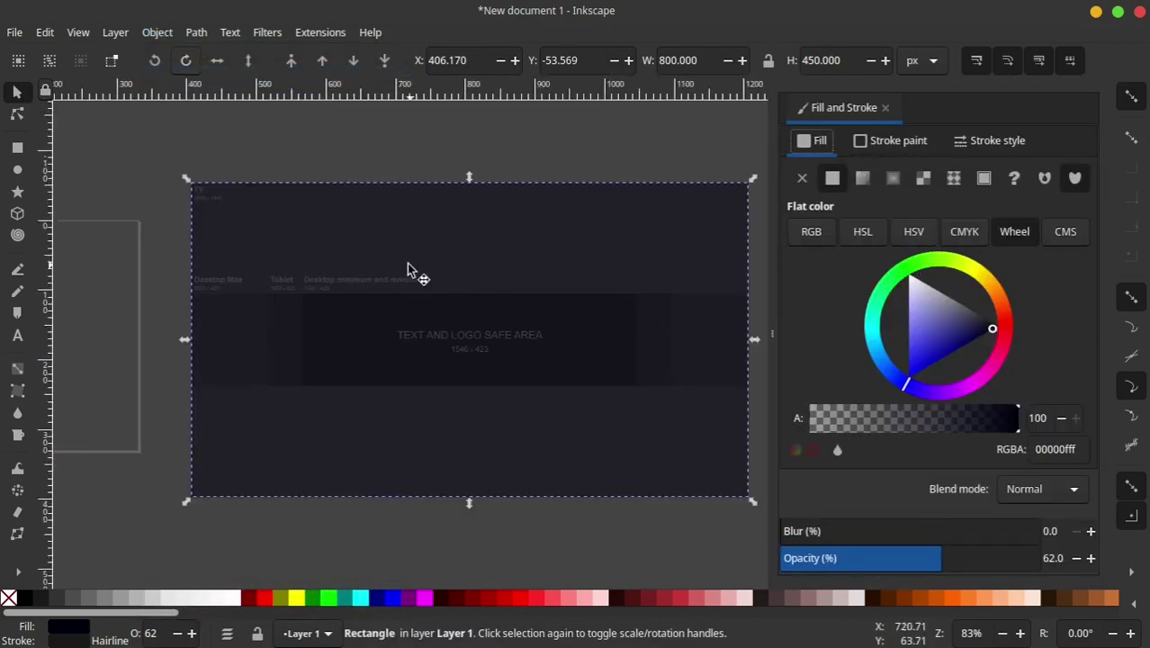
{"action": "left_click_drag", "start_coordinate": [936, 567], "coordinate": [849, 555]}
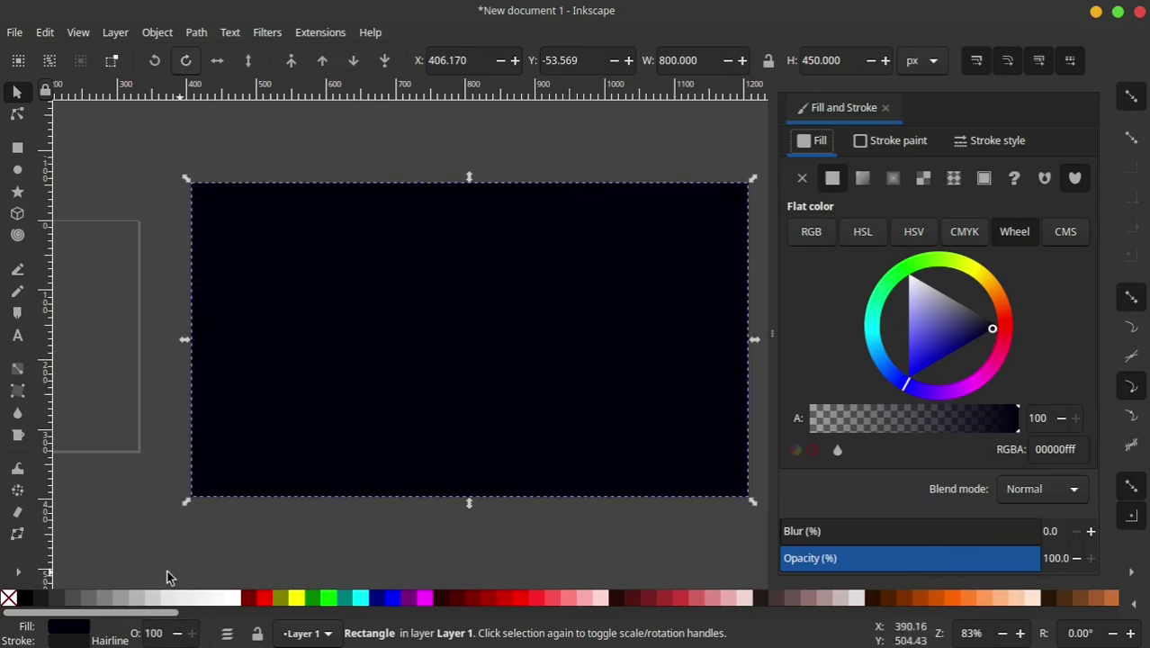
{"action": "left_click", "coordinate": [9, 599]}
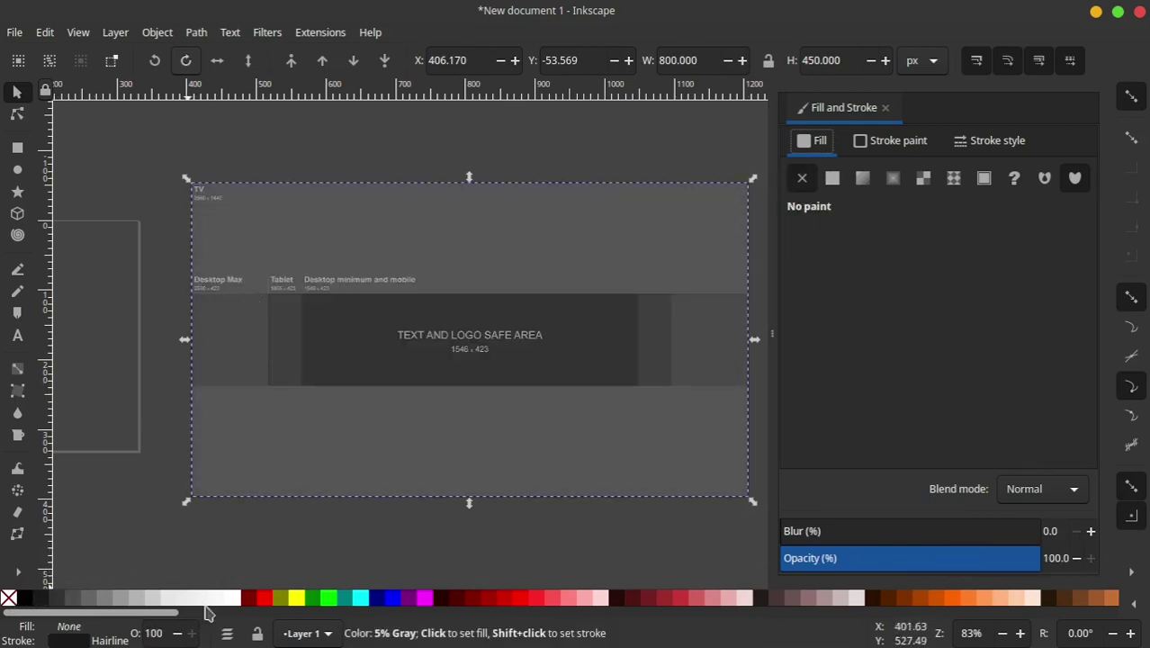
{"action": "left_click", "coordinate": [264, 599], "text": "shift"}
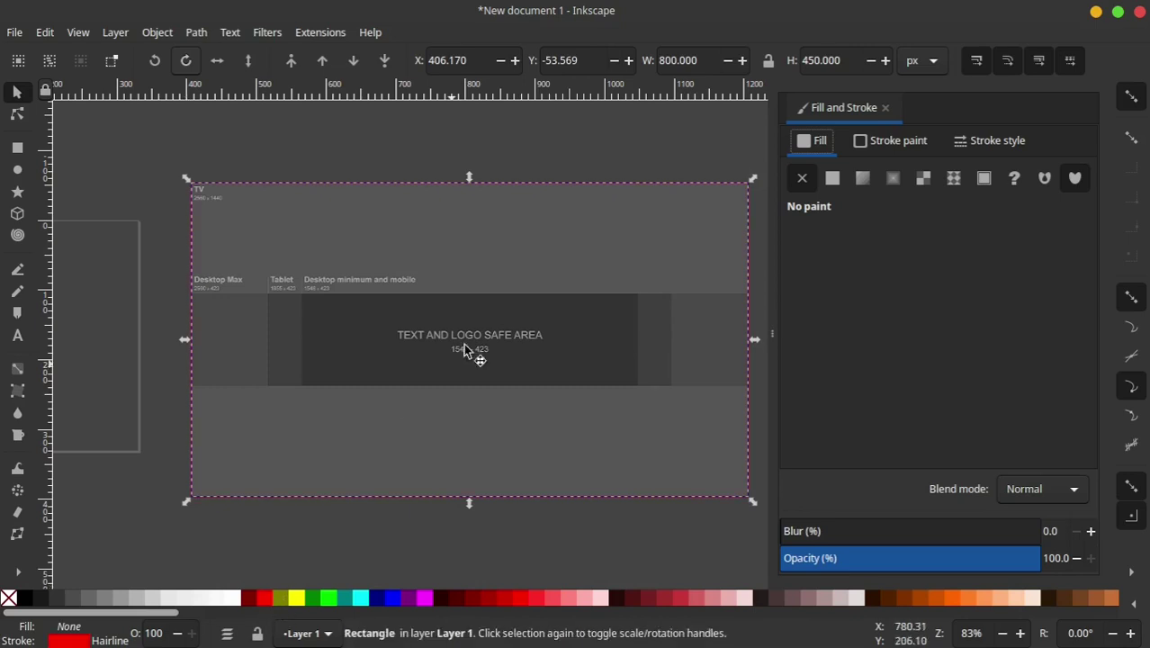
{"action": "left_click", "coordinate": [533, 151]}
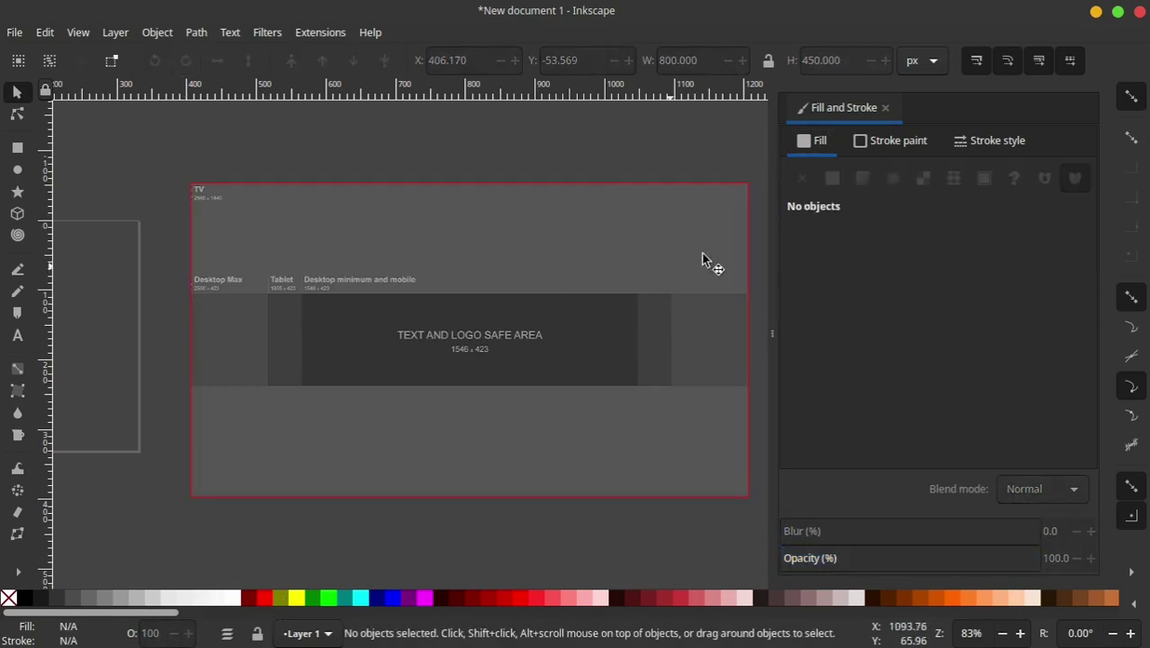
- Duplicate the red rectangle and shrink the copy to the template's middle band
{"action": "left_click", "coordinate": [506, 185]}
{"action": "right_click", "coordinate": [571, 186]}
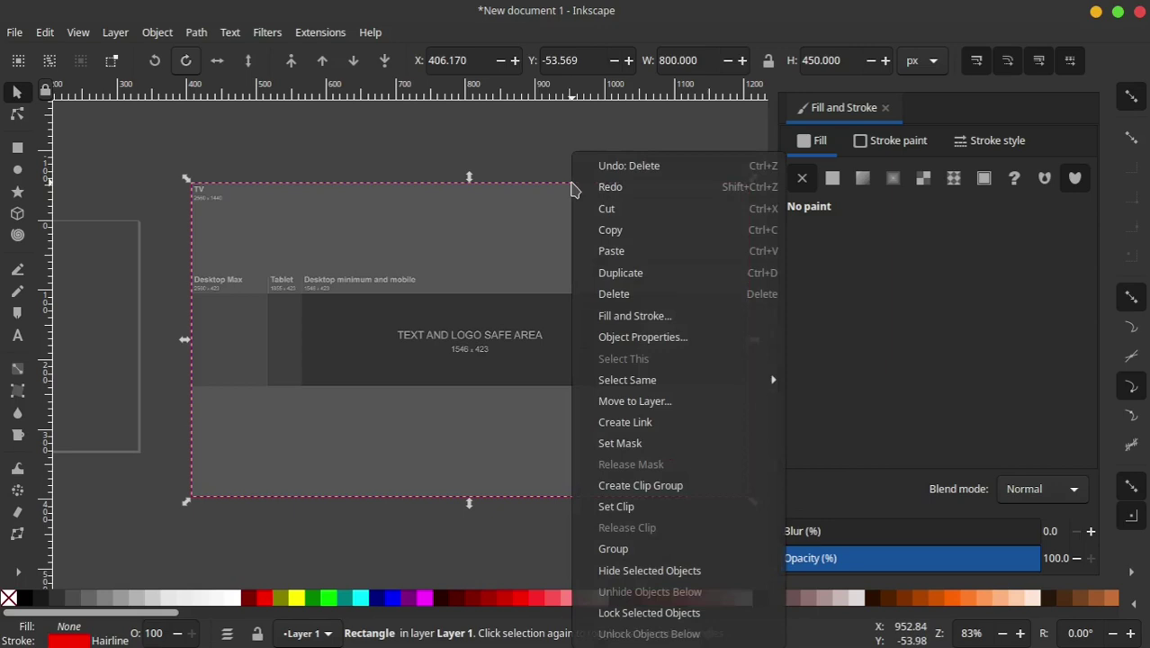
{"action": "left_click", "coordinate": [617, 273]}
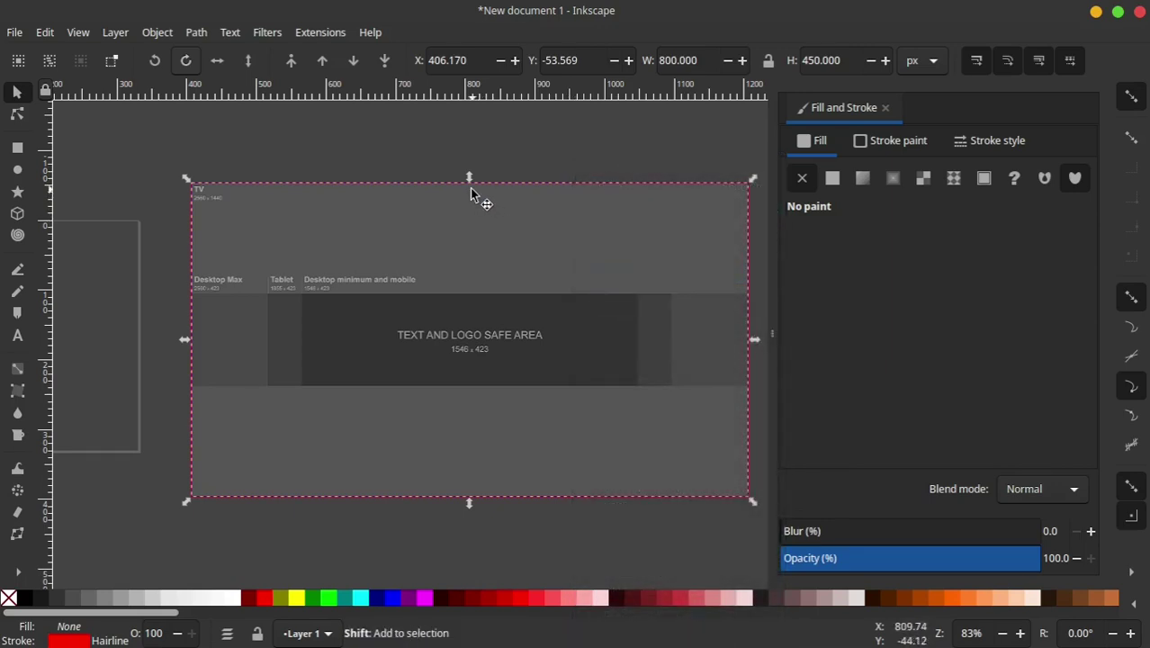
{"action": "mouse_move", "coordinate": [469, 178]}
{"action": "left_mouse_down"}
{"action": "mouse_move", "coordinate": [469, 295]}
{"action": "mouse_move", "coordinate": [424, 293]}
{"action": "left_mouse_up"}
{"action": "scroll", "coordinate": [469, 297], "scroll_direction": "up", "scroll_amount": 3}
{"action": "scroll", "coordinate": [469, 297], "scroll_direction": "up", "scroll_amount": 2}
{"action": "scroll", "coordinate": [463, 270], "scroll_direction": "down", "scroll_amount": 2}
{"action": "scroll", "coordinate": [463, 270], "scroll_direction": "down", "scroll_amount": 2}
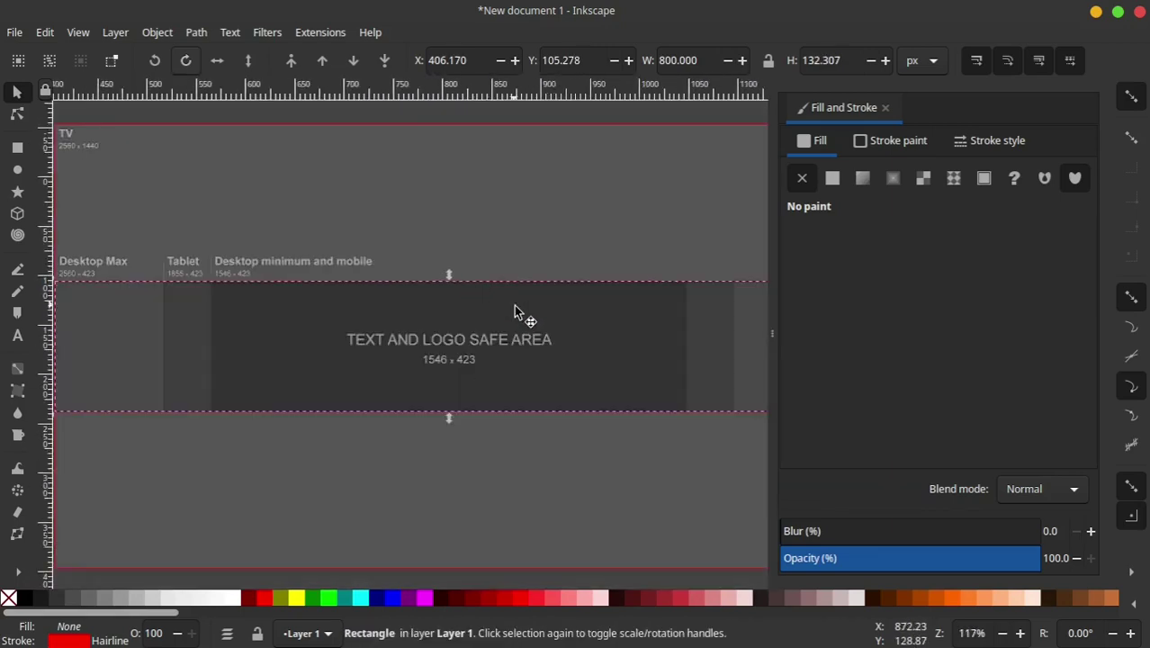
{"action": "scroll", "coordinate": [450, 315], "scroll_direction": "down", "scroll_amount": 1}
- Duplicate the middle-band rectangle and narrow the copy to the text and logo safe area
{"action": "right_click", "coordinate": [492, 293]}
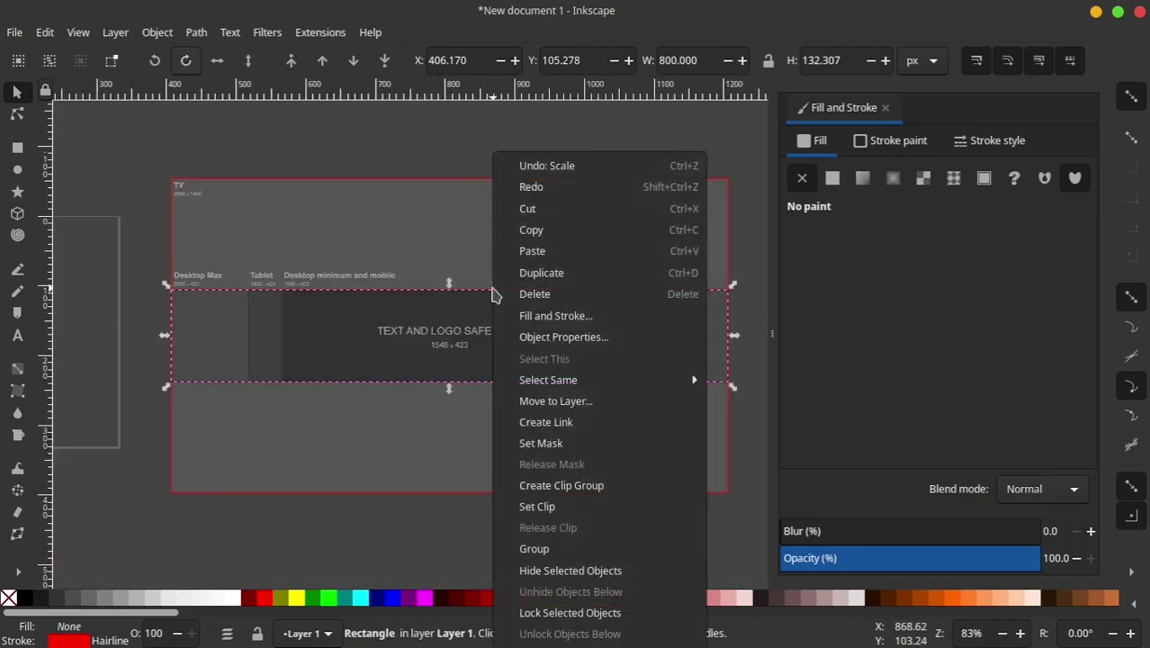
{"action": "left_click", "coordinate": [456, 288]}
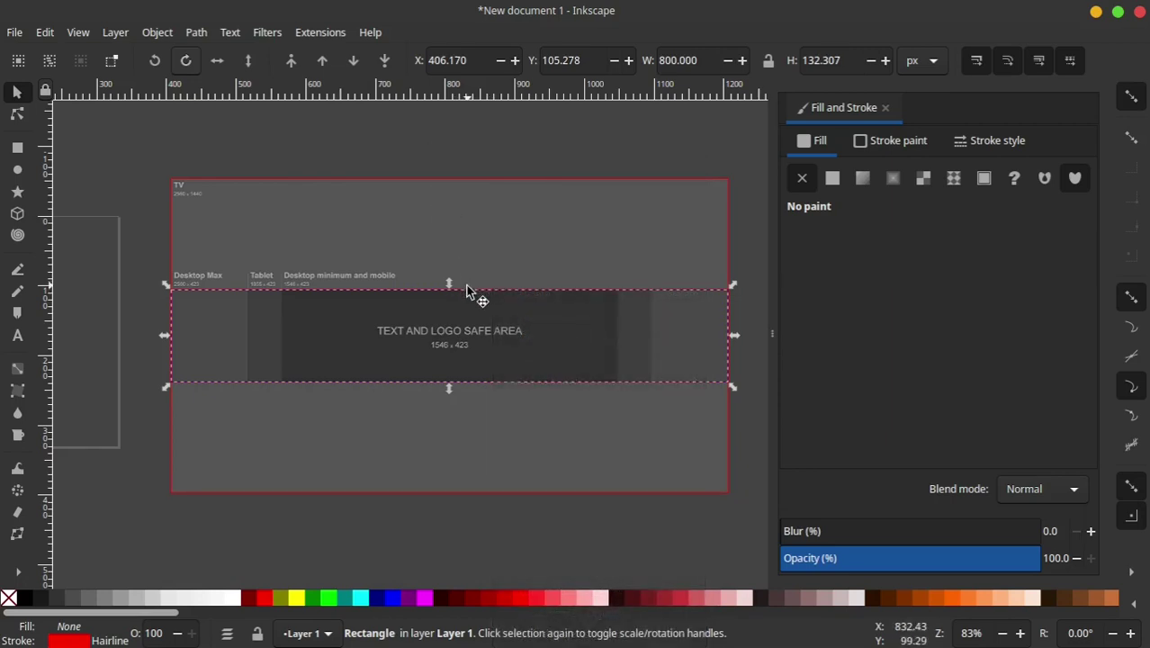
{"action": "right_click", "coordinate": [456, 295]}
{"action": "left_click", "coordinate": [504, 268]}
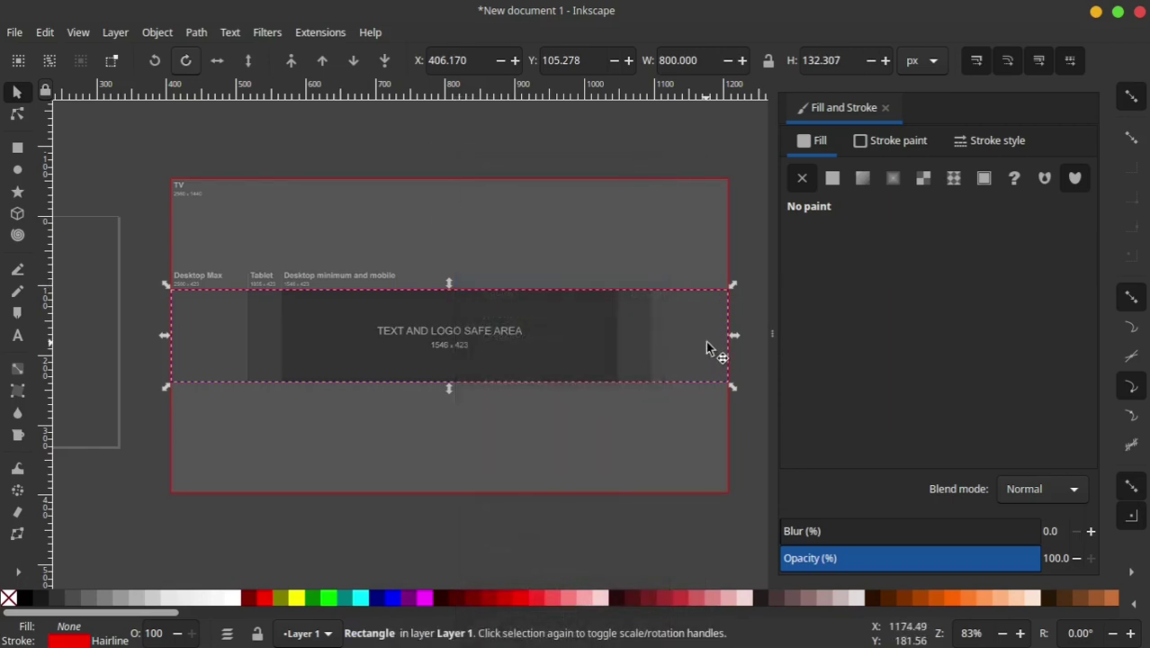
{"action": "left_click_drag", "start_coordinate": [735, 338], "coordinate": [626, 338]}
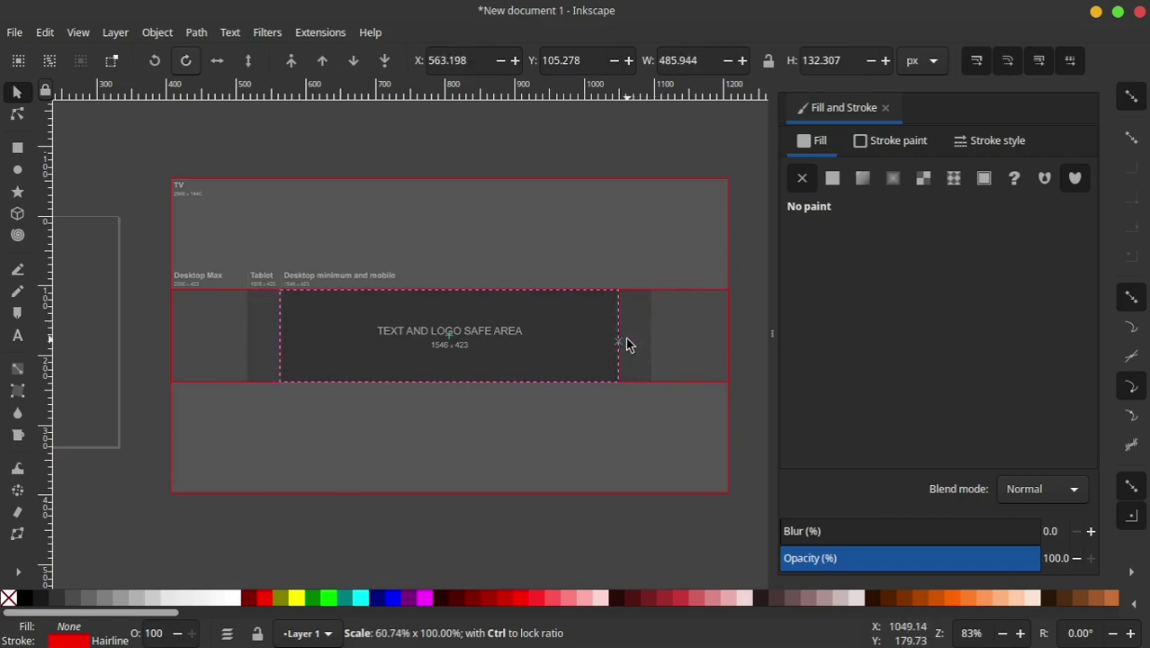
{"action": "scroll", "coordinate": [625, 338], "scroll_direction": "up", "scroll_amount": 5}
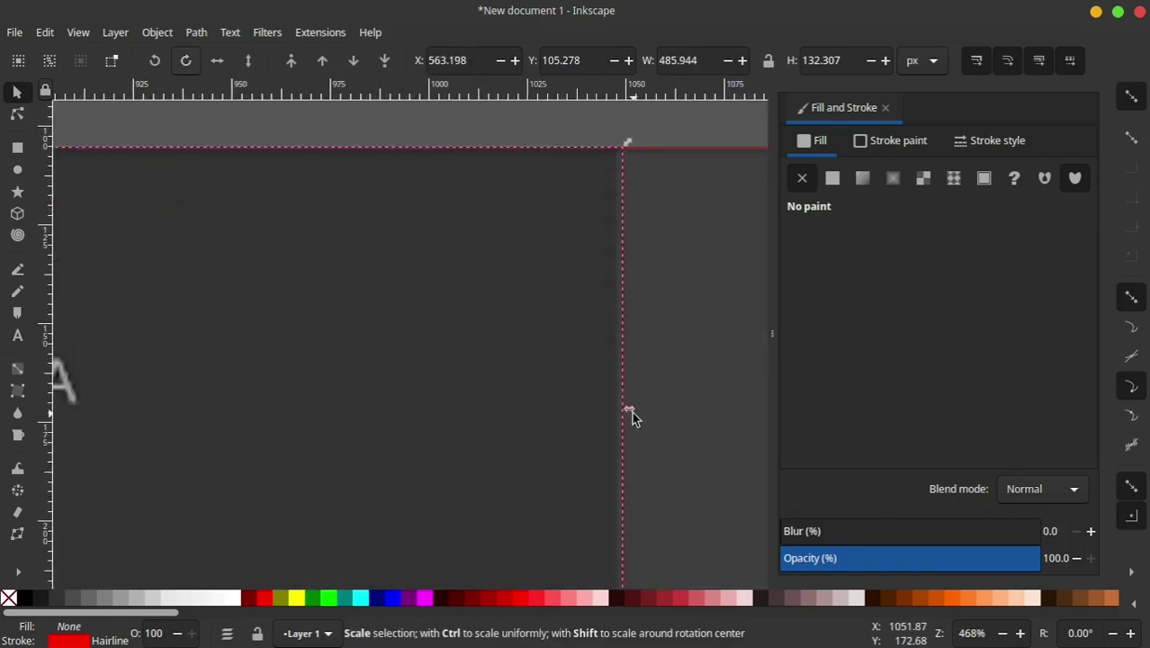
{"action": "left_click_drag", "start_coordinate": [632, 414], "coordinate": [624, 414]}
{"action": "scroll", "coordinate": [623, 414], "scroll_direction": "down", "scroll_amount": 2}
{"action": "scroll", "coordinate": [539, 286], "scroll_direction": "down", "scroll_amount": 3}
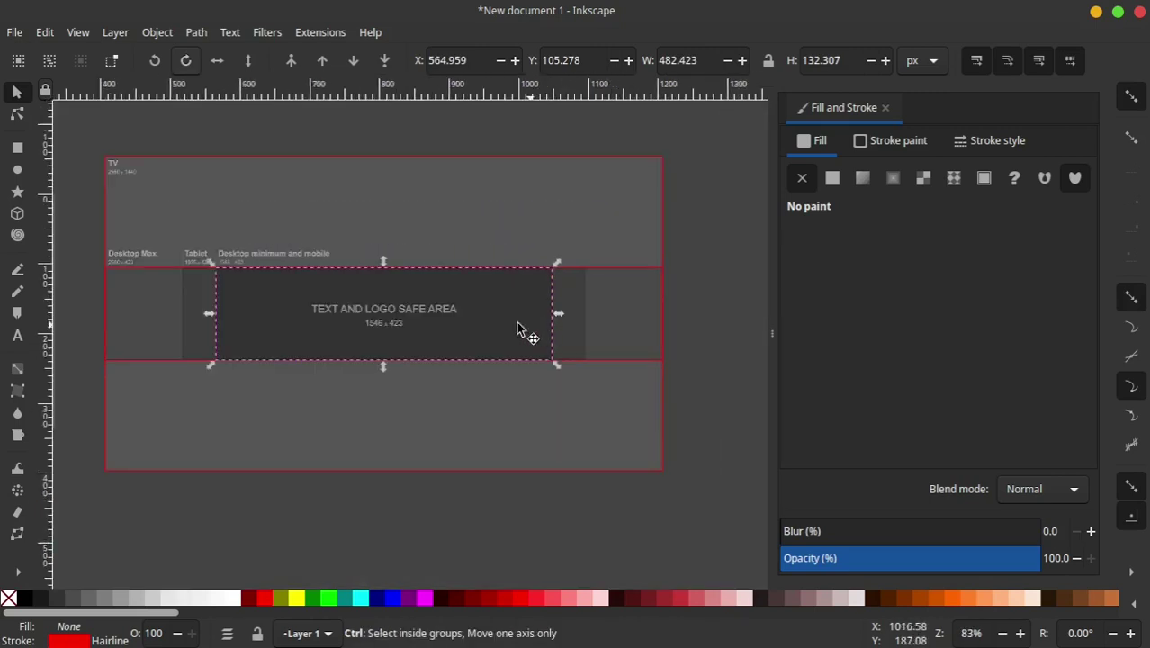
- Widen another copy evenly to mark the tablet-width area
{"action": "right_click", "coordinate": [515, 280]}
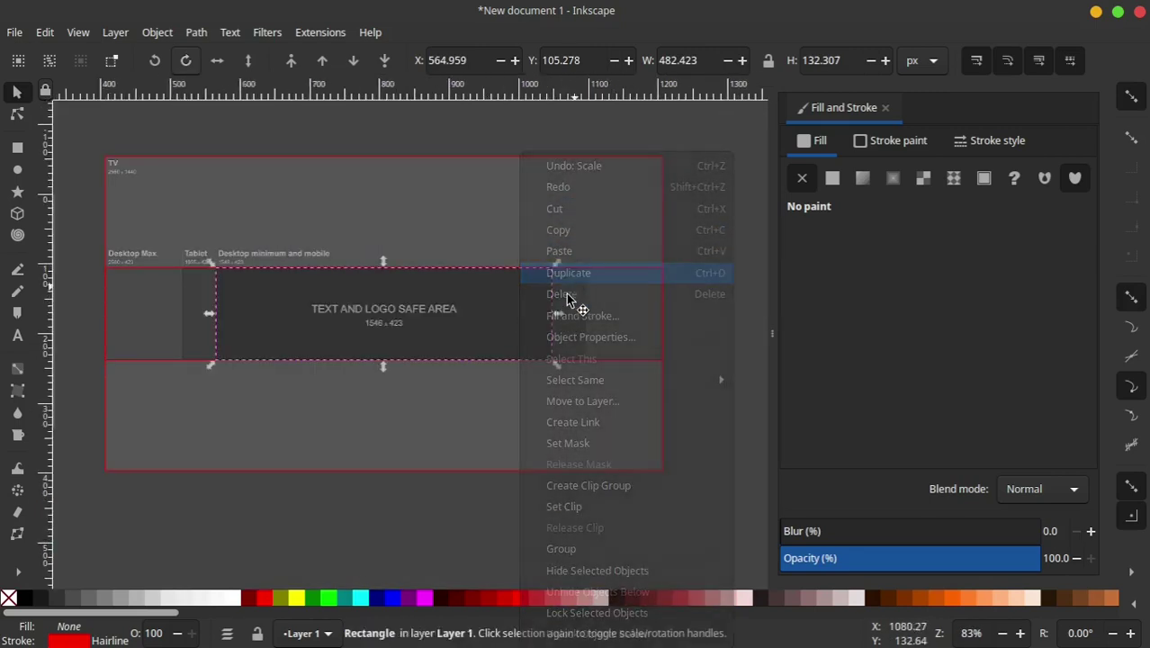
{"action": "key", "text": "Escape"}
{"action": "scroll", "coordinate": [612, 317], "scroll_direction": "down", "scroll_amount": 1, "text": "ctrl"}
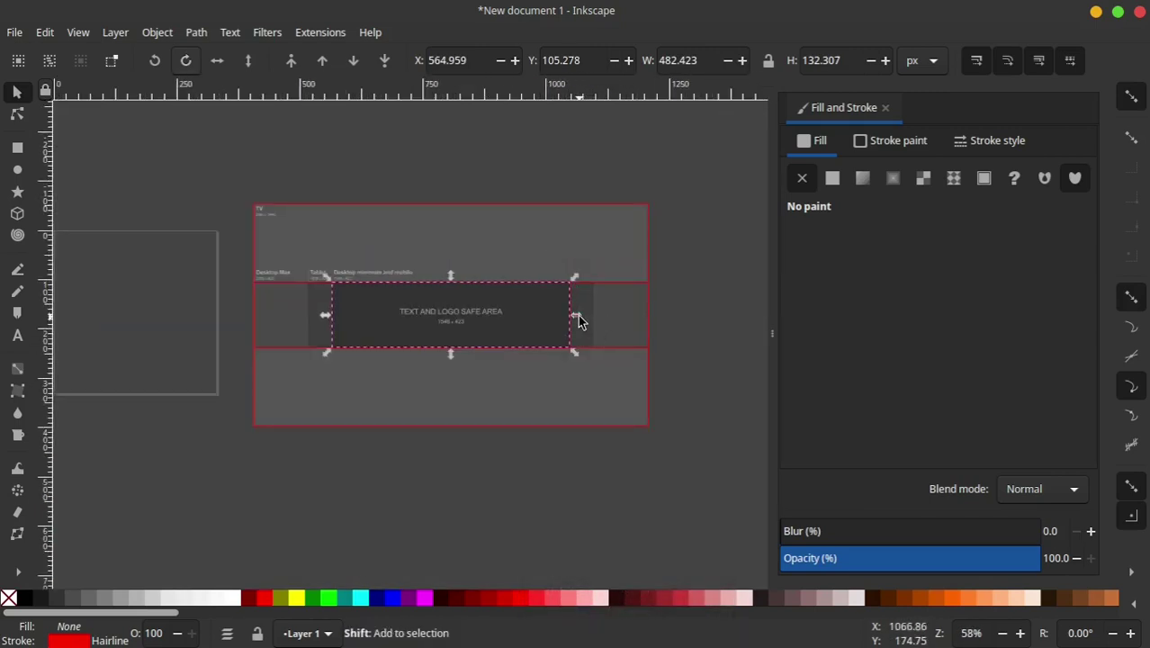
{"action": "left_click_drag", "start_coordinate": [579, 321], "coordinate": [620, 317]}
{"action": "scroll", "coordinate": [594, 319], "scroll_direction": "up", "scroll_amount": 3, "text": "ctrl"}
{"action": "scroll", "coordinate": [612, 326], "scroll_direction": "up", "scroll_amount": 2, "text": "ctrl"}
{"action": "scroll", "coordinate": [523, 326], "scroll_direction": "down", "scroll_amount": 2, "text": "ctrl"}
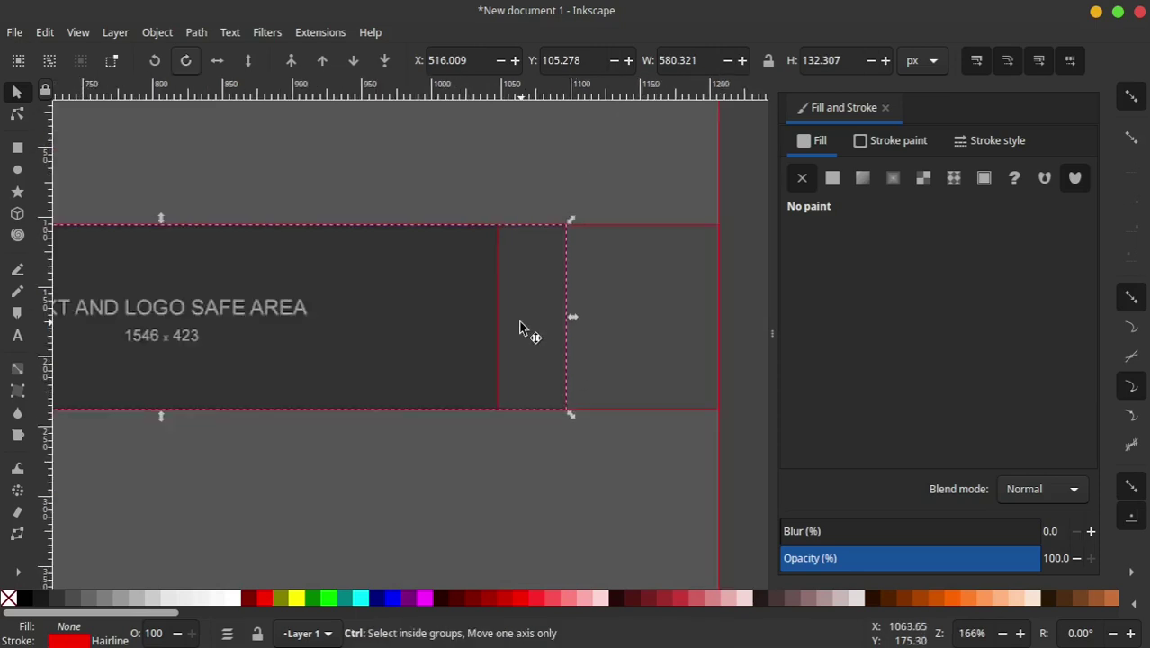
{"action": "scroll", "coordinate": [522, 326], "scroll_direction": "down", "scroll_amount": 2, "text": "ctrl"}
{"action": "scroll", "coordinate": [522, 326], "scroll_direction": "down", "scroll_amount": 1, "text": "ctrl"}
- Move the template image far left and give the layout rectangles a yellow outline
{"action": "left_click", "coordinate": [484, 259]}
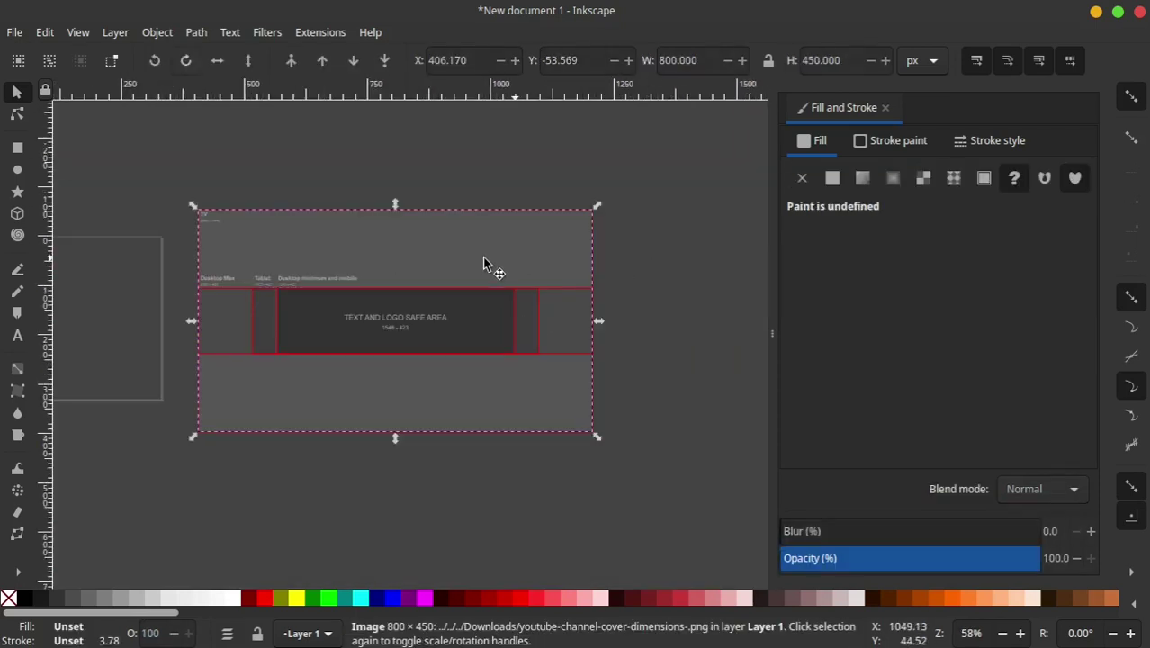
{"action": "left_click_drag", "start_coordinate": [528, 255], "coordinate": [36, 169]}
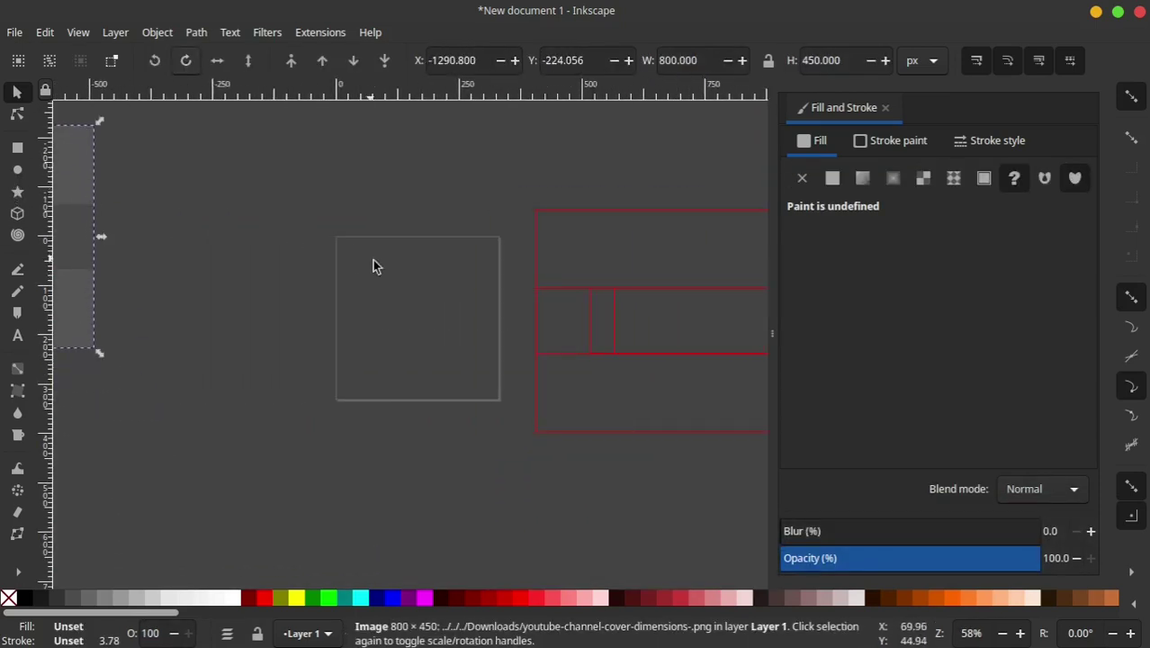
{"action": "scroll", "coordinate": [342, 270], "scroll_direction": "down", "scroll_amount": 4, "text": "ctrl"}
{"action": "scroll", "coordinate": [367, 279], "scroll_direction": "up", "scroll_amount": 1, "text": "ctrl"}
{"action": "scroll", "coordinate": [373, 275], "scroll_direction": "up", "scroll_amount": 6, "text": "ctrl"}
{"action": "scroll", "coordinate": [370, 288], "scroll_direction": "up", "scroll_amount": 1, "text": "ctrl"}
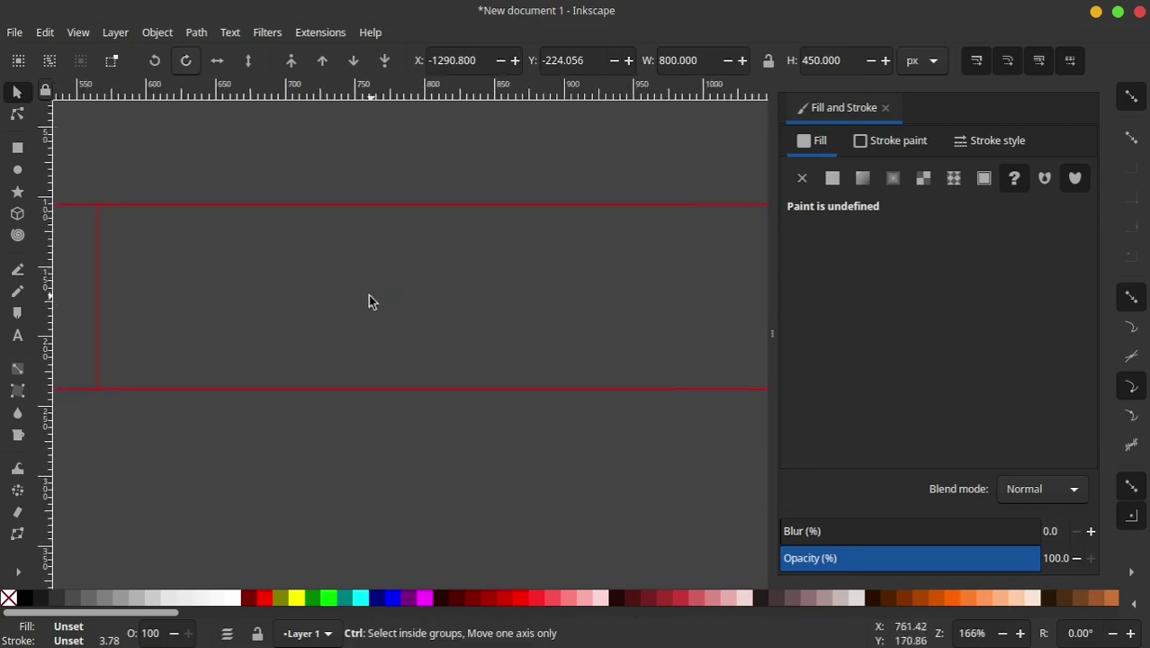
{"action": "scroll", "coordinate": [368, 299], "scroll_direction": "down", "scroll_amount": 2, "text": "ctrl"}
{"action": "left_click_drag", "start_coordinate": [720, 115], "coordinate": [105, 501]}
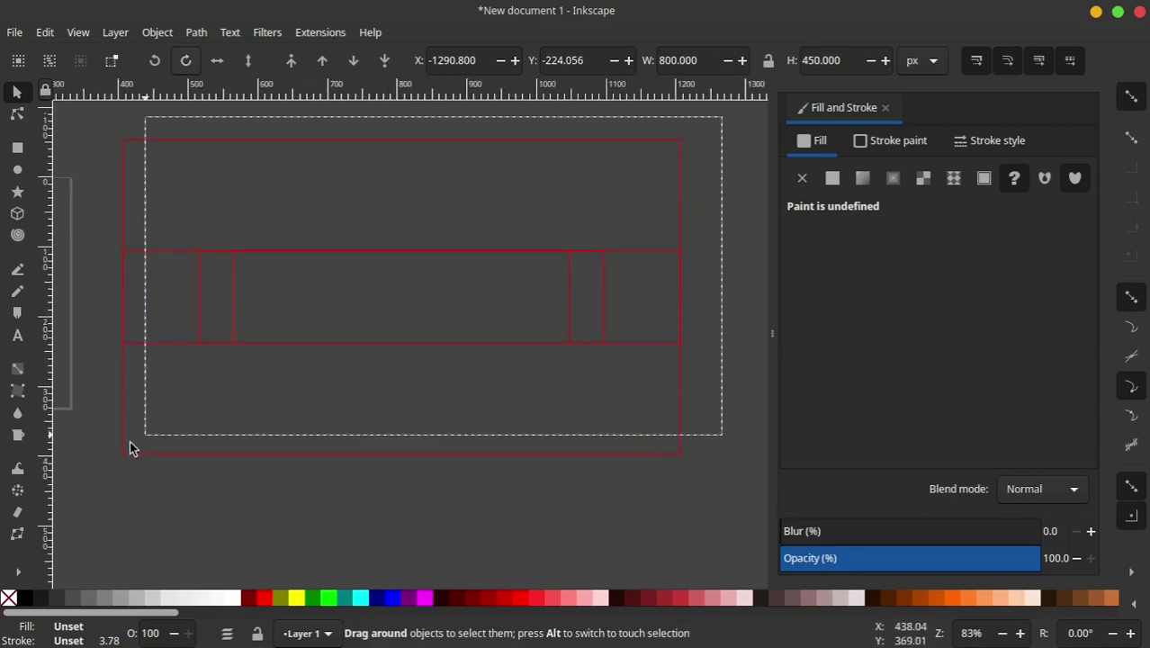
{"action": "left_click", "coordinate": [302, 599], "text": "shift"}
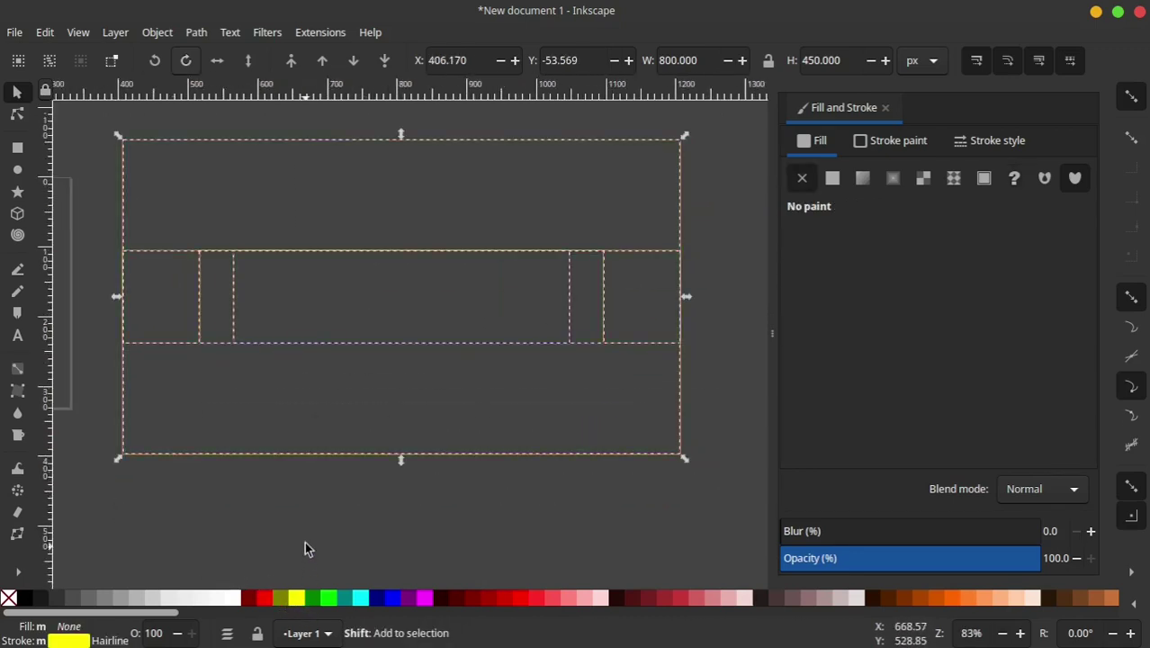
{"action": "left_click", "coordinate": [308, 548]}
- Convert the four layout rectangles to guides with Objects to Guides and delete the reference image
{"action": "left_click_drag", "start_coordinate": [715, 131], "coordinate": [105, 488]}
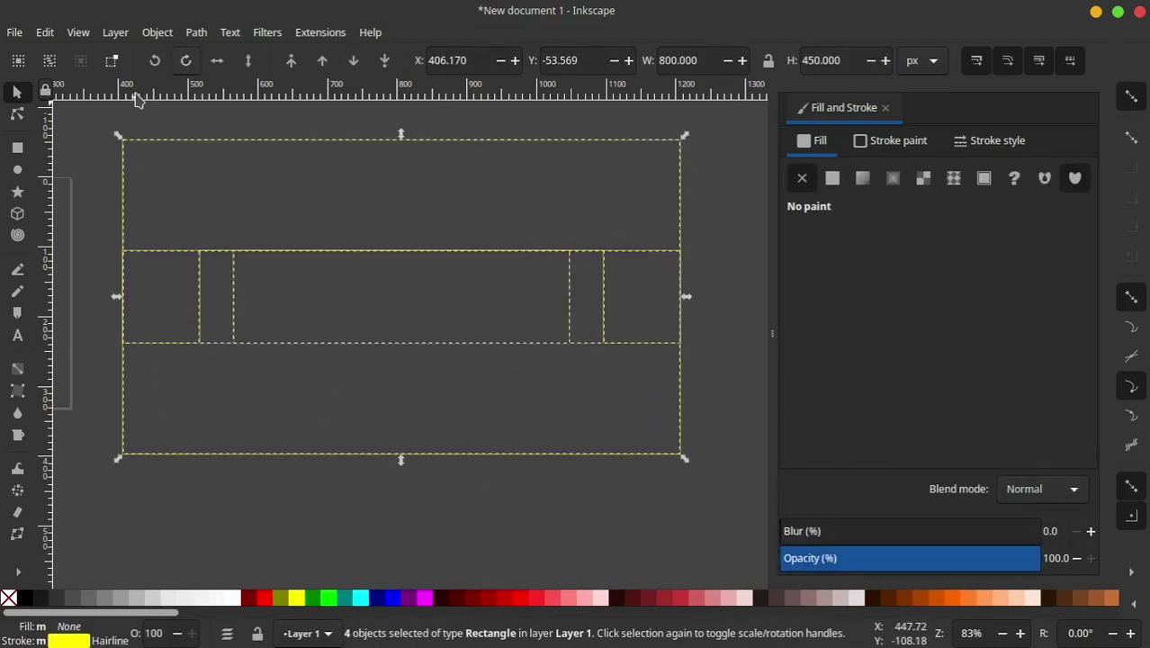
{"action": "left_click", "coordinate": [157, 34]}
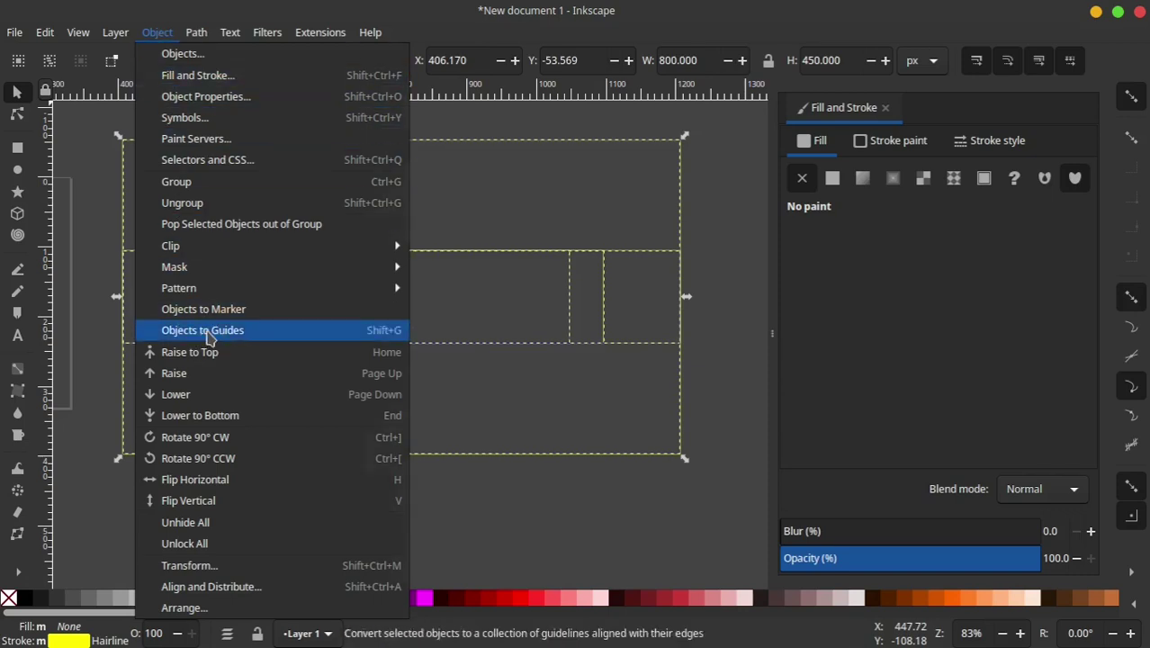
{"action": "left_click", "coordinate": [202, 330]}
{"action": "scroll", "coordinate": [424, 325], "scroll_direction": "down", "scroll_amount": 4, "text": "ctrl"}
{"action": "scroll", "coordinate": [442, 299], "scroll_direction": "down", "scroll_amount": 2, "text": "ctrl"}
{"action": "scroll", "coordinate": [385, 326], "scroll_direction": "up", "scroll_amount": 3, "text": "ctrl"}
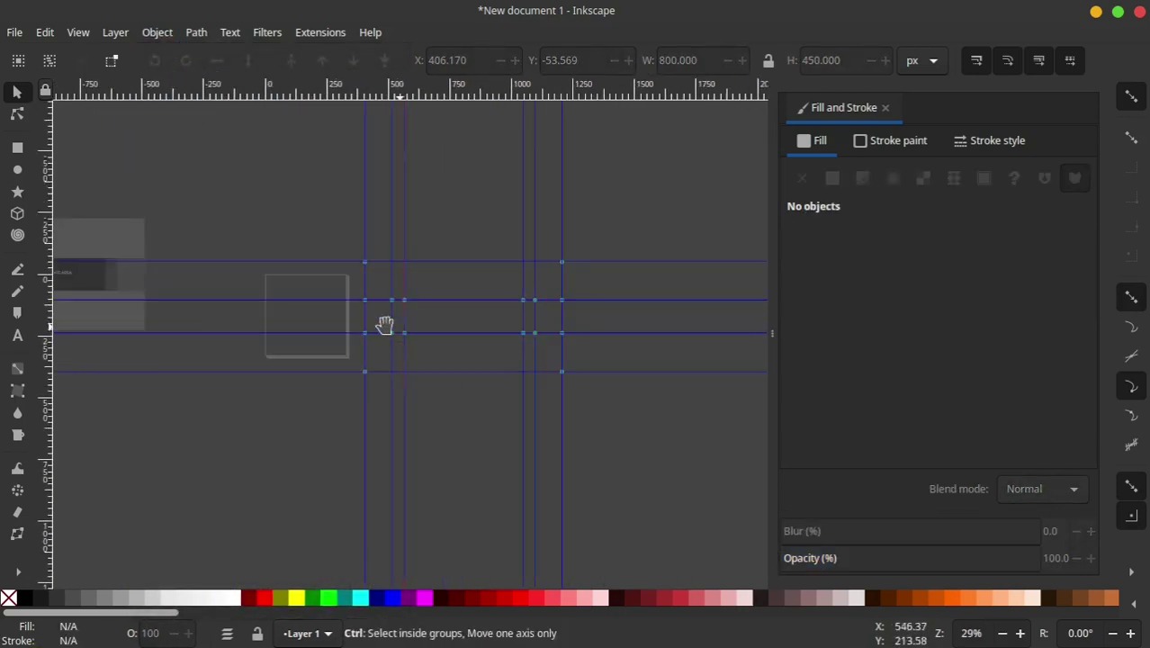
{"action": "left_click", "coordinate": [128, 230]}
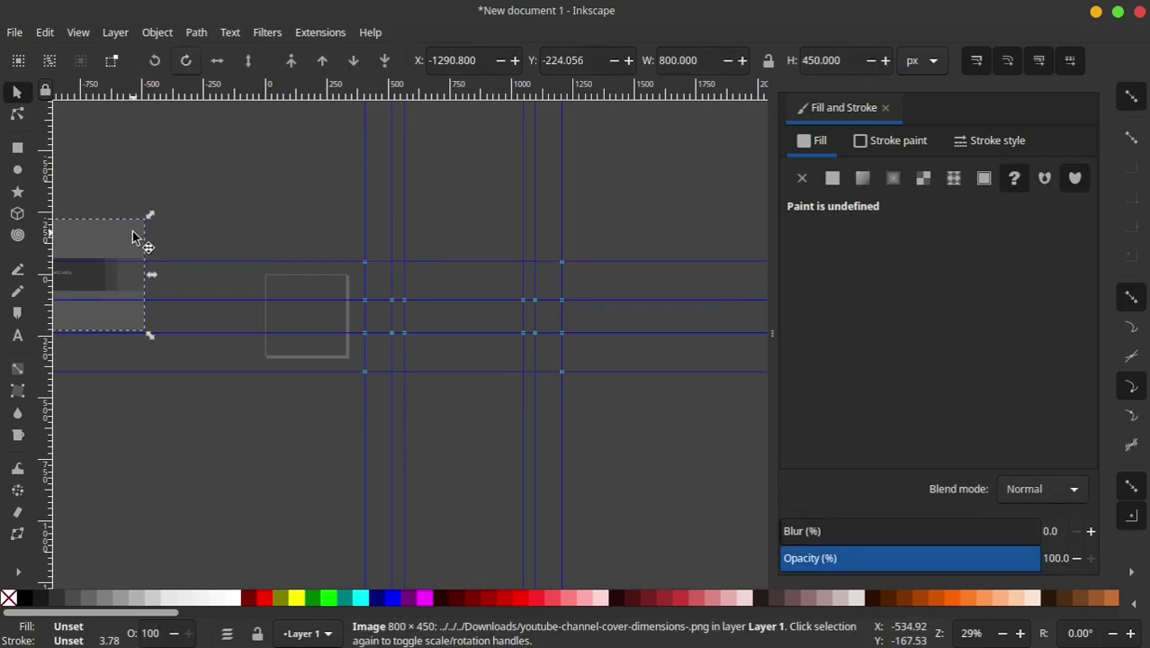
{"action": "key", "text": "Delete"}
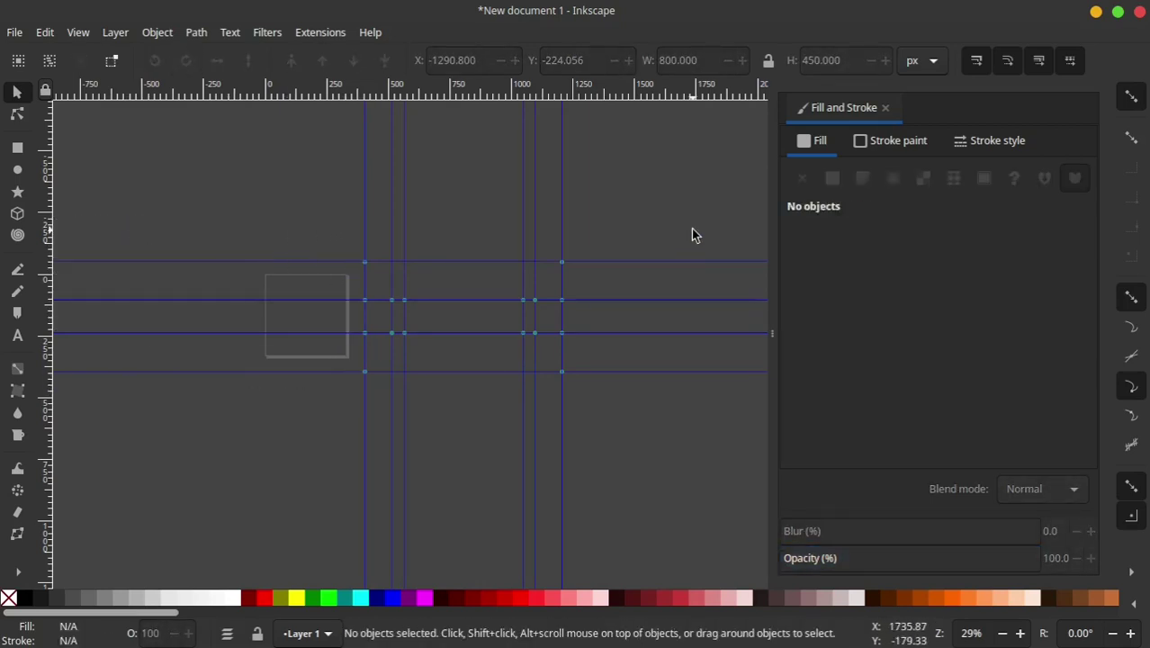
{"action": "scroll", "coordinate": [540, 319], "scroll_direction": "up", "scroll_amount": 2, "text": "ctrl"}
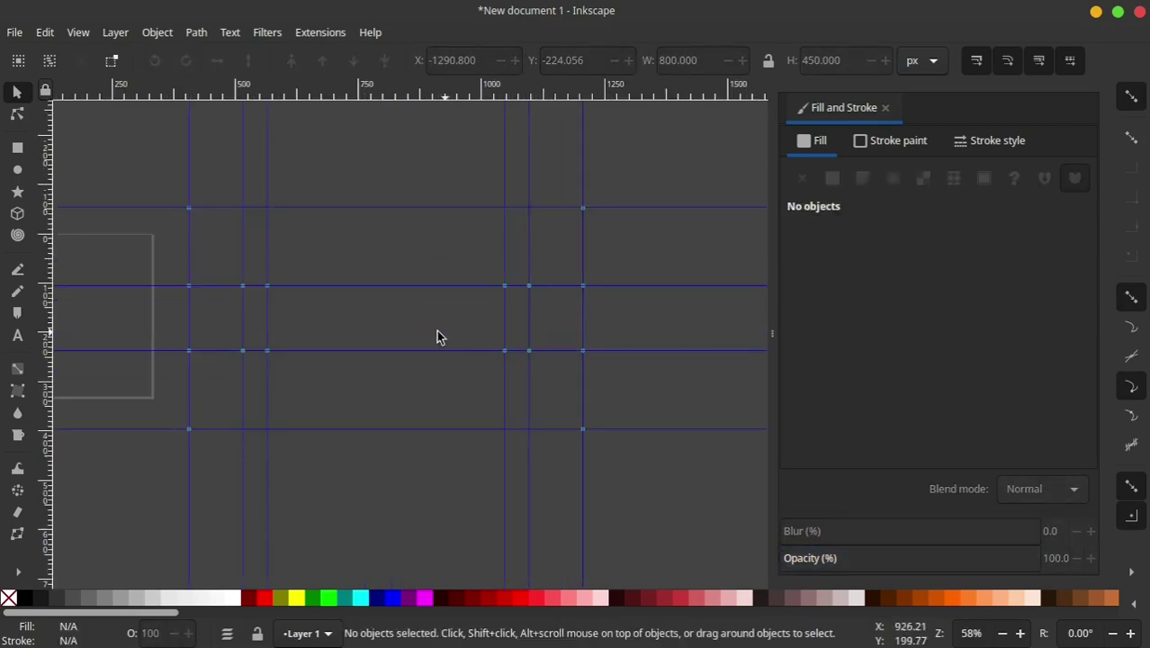
- Draw an 800×450 rectangle across the guide frame
{"action": "scroll", "coordinate": [450, 315], "scroll_direction": "up", "scroll_amount": 4, "text": "ctrl"}
{"action": "scroll", "coordinate": [451, 315], "scroll_direction": "down", "scroll_amount": 2, "text": "ctrl"}
{"action": "scroll", "coordinate": [454, 310], "scroll_direction": "down", "scroll_amount": 4, "text": "ctrl"}
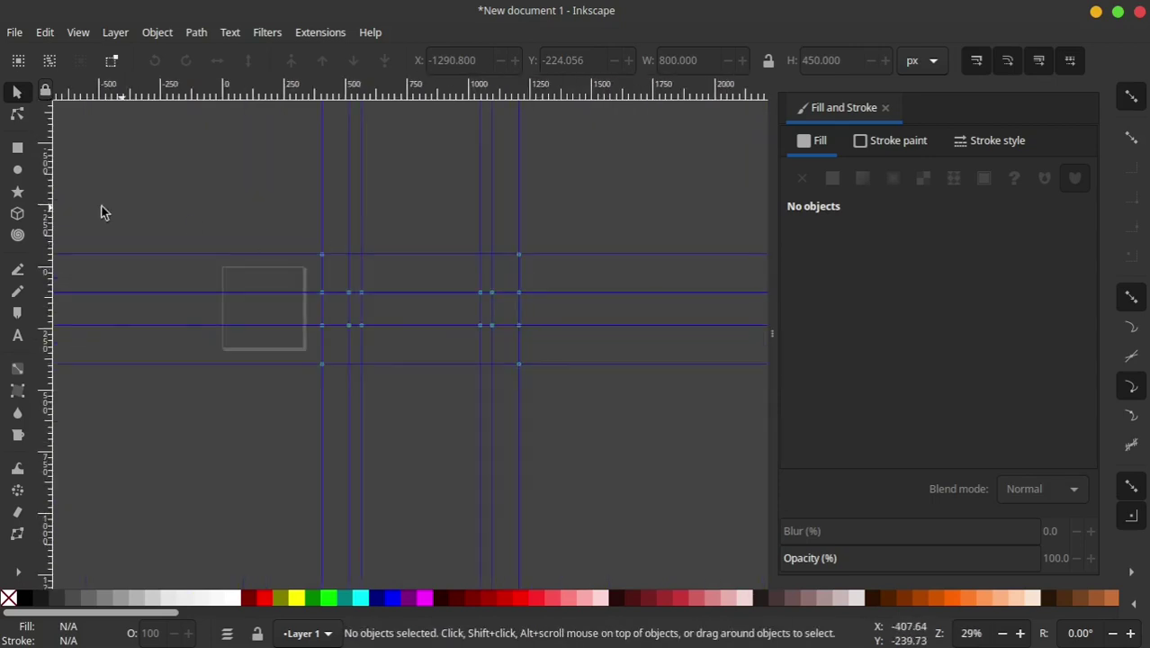
{"action": "left_click", "coordinate": [18, 146]}
{"action": "scroll", "coordinate": [465, 307], "scroll_direction": "up", "scroll_amount": 2, "text": "ctrl"}
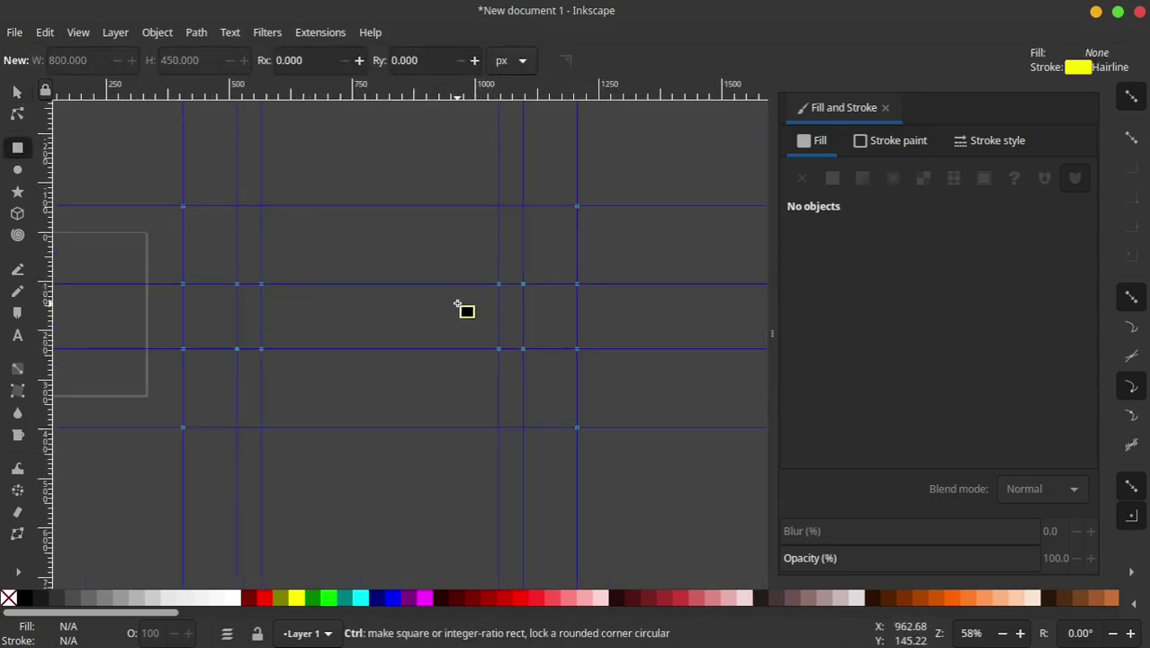
{"action": "left_click_drag", "start_coordinate": [184, 207], "coordinate": [579, 425]}
{"action": "left_click", "coordinate": [16, 94]}
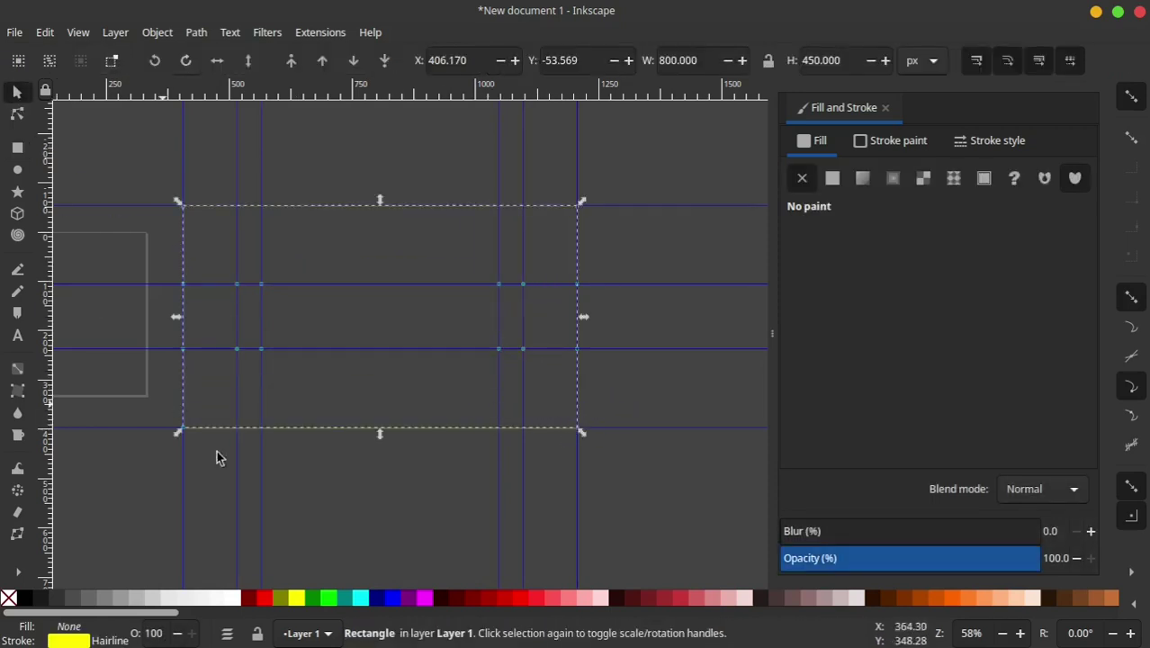
- Fill the background rectangle with a flat dark navy colour
{"action": "left_click", "coordinate": [26, 598]}
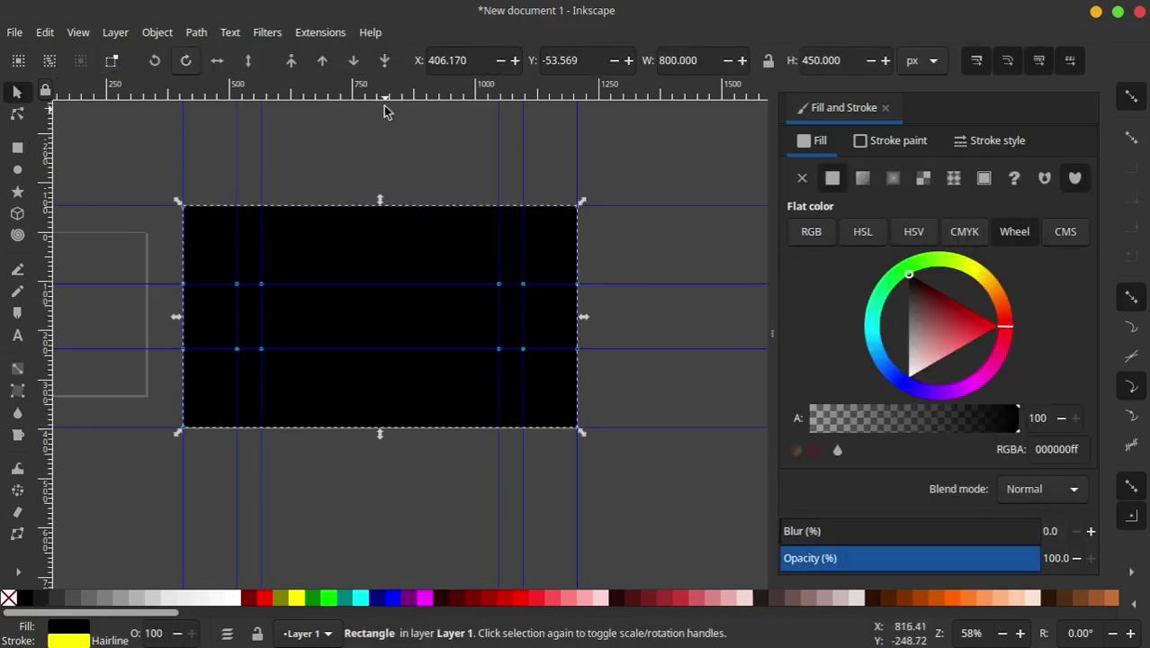
{"action": "left_click", "coordinate": [382, 135]}
{"action": "left_click", "coordinate": [369, 236]}
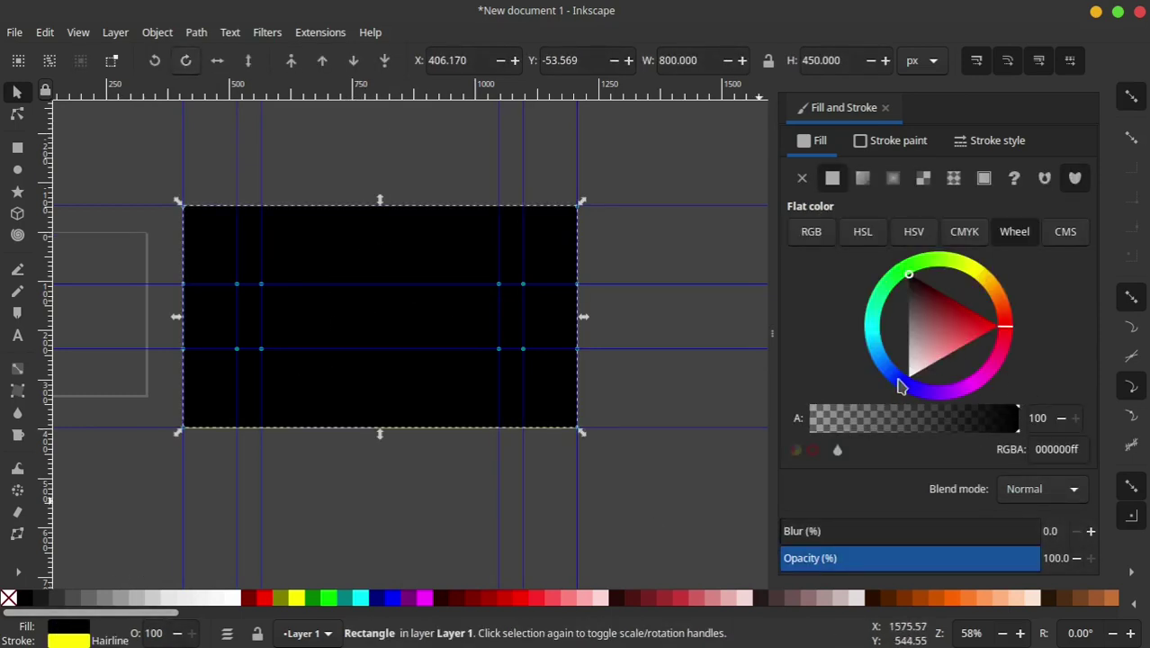
{"action": "left_click", "coordinate": [901, 385]}
{"action": "left_click_drag", "start_coordinate": [975, 338], "coordinate": [985, 338]}
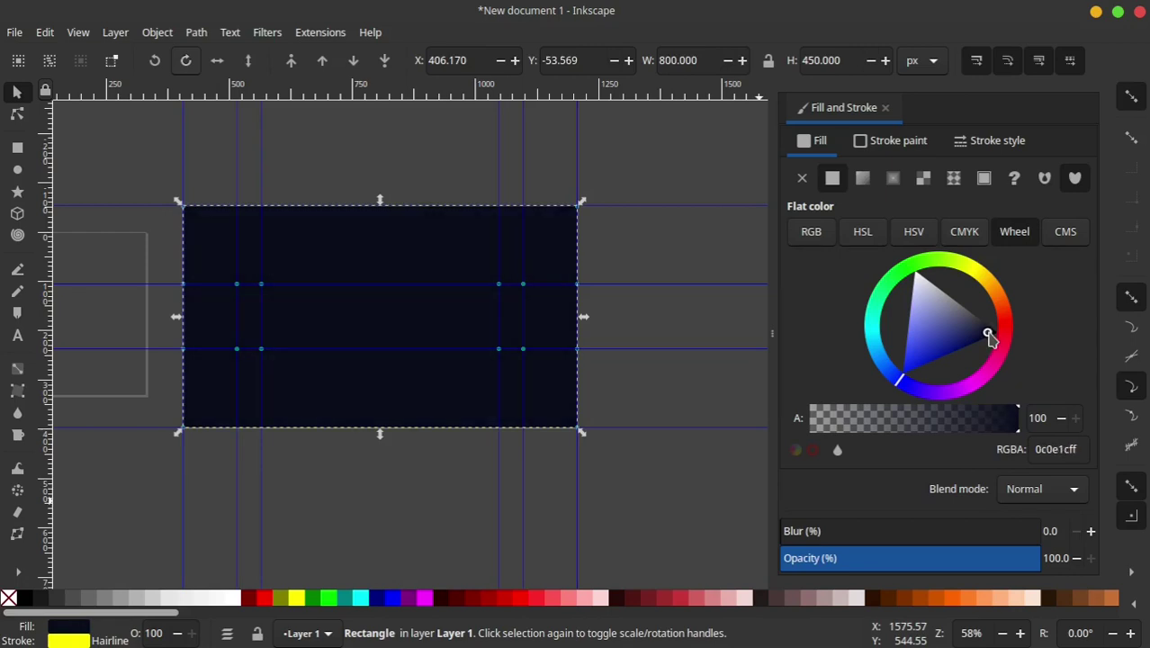
{"action": "scroll", "coordinate": [521, 304], "scroll_direction": "up", "scroll_amount": 3}
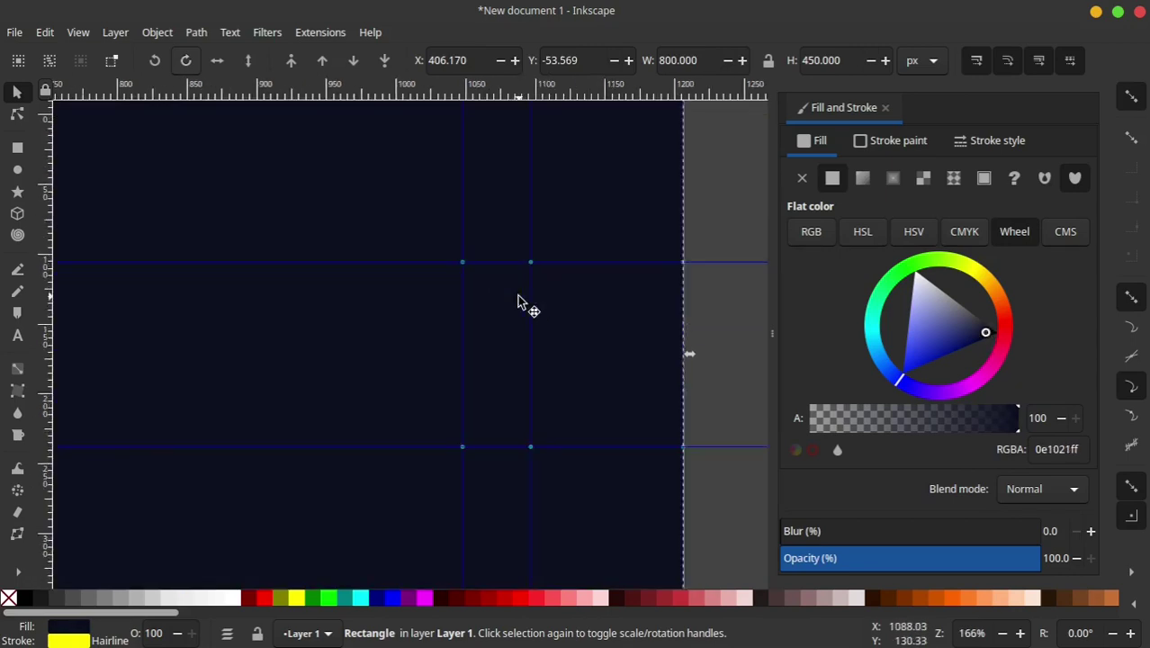
{"action": "scroll", "coordinate": [521, 303], "scroll_direction": "down", "scroll_amount": 1}
{"action": "scroll", "coordinate": [540, 306], "scroll_direction": "down", "scroll_amount": 2}
{"action": "scroll", "coordinate": [538, 313], "scroll_direction": "down", "scroll_amount": 1}
- Drag the android-tv-game-controller photo from Dolphin onto the banner
{"action": "key", "text": "Escape"}
{"action": "scroll", "coordinate": [477, 297], "scroll_direction": "up", "scroll_amount": 1}
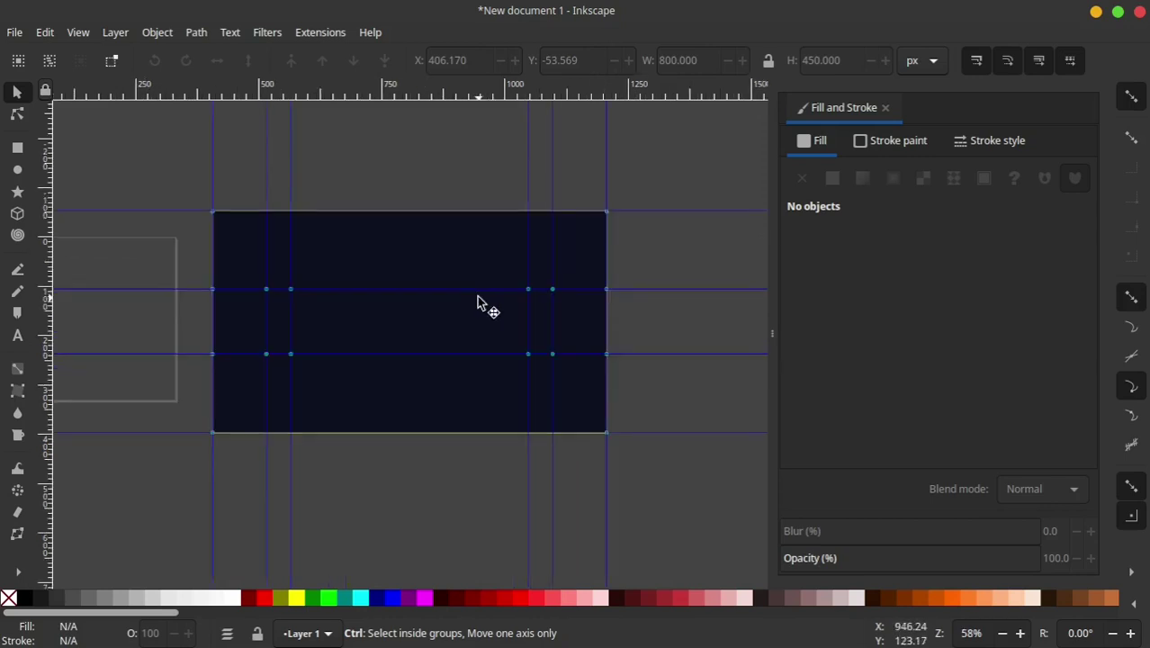
{"action": "scroll", "coordinate": [315, 308], "scroll_direction": "up", "scroll_amount": 1}
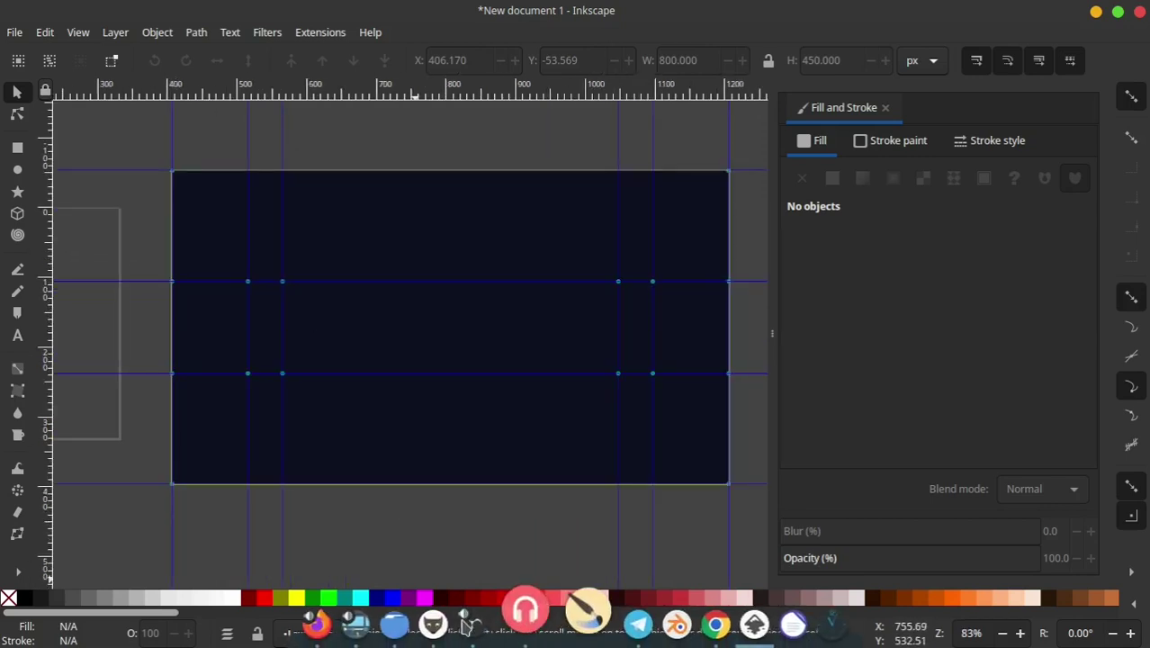
{"action": "left_click", "coordinate": [418, 620]}
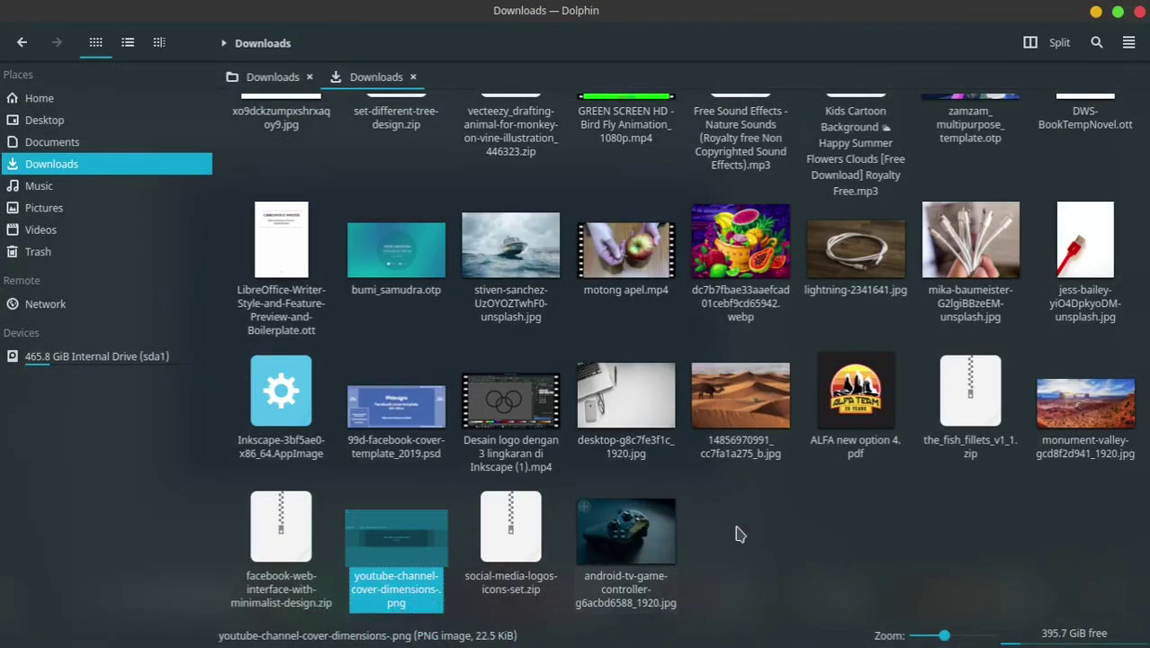
{"action": "mouse_move", "coordinate": [638, 545]}
{"action": "left_mouse_down"}
{"action": "mouse_move", "coordinate": [706, 540]}
{"action": "mouse_move", "coordinate": [421, 318]}
{"action": "left_mouse_up"}
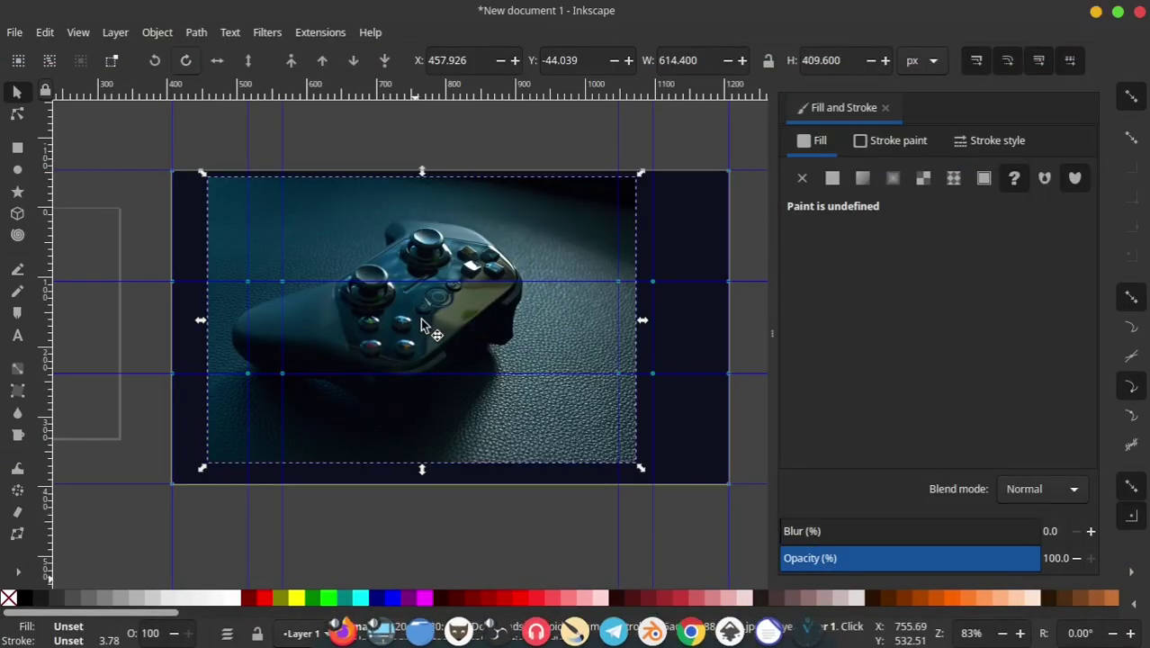
- Shrink the controller photo and nudge it into position on the navy banner
{"action": "scroll", "coordinate": [450, 281], "scroll_direction": "down", "scroll_amount": 2, "text": "ctrl"}
{"action": "scroll", "coordinate": [465, 282], "scroll_direction": "up", "scroll_amount": 1, "text": "ctrl"}
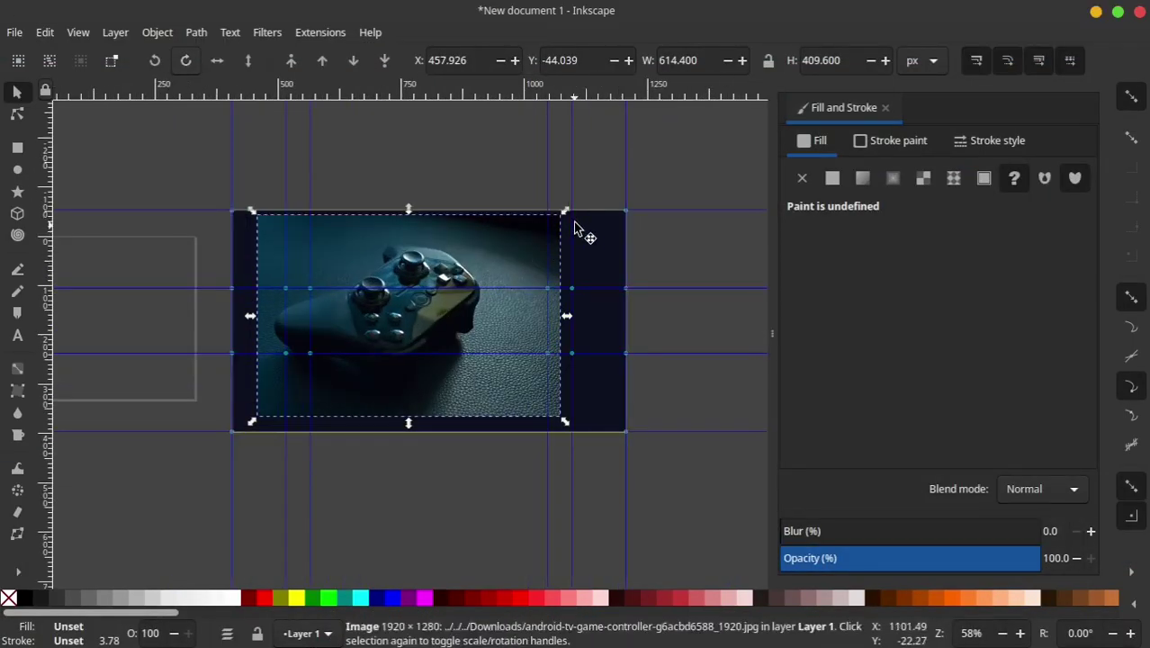
{"action": "left_click_drag", "start_coordinate": [567, 214], "coordinate": [520, 248]}
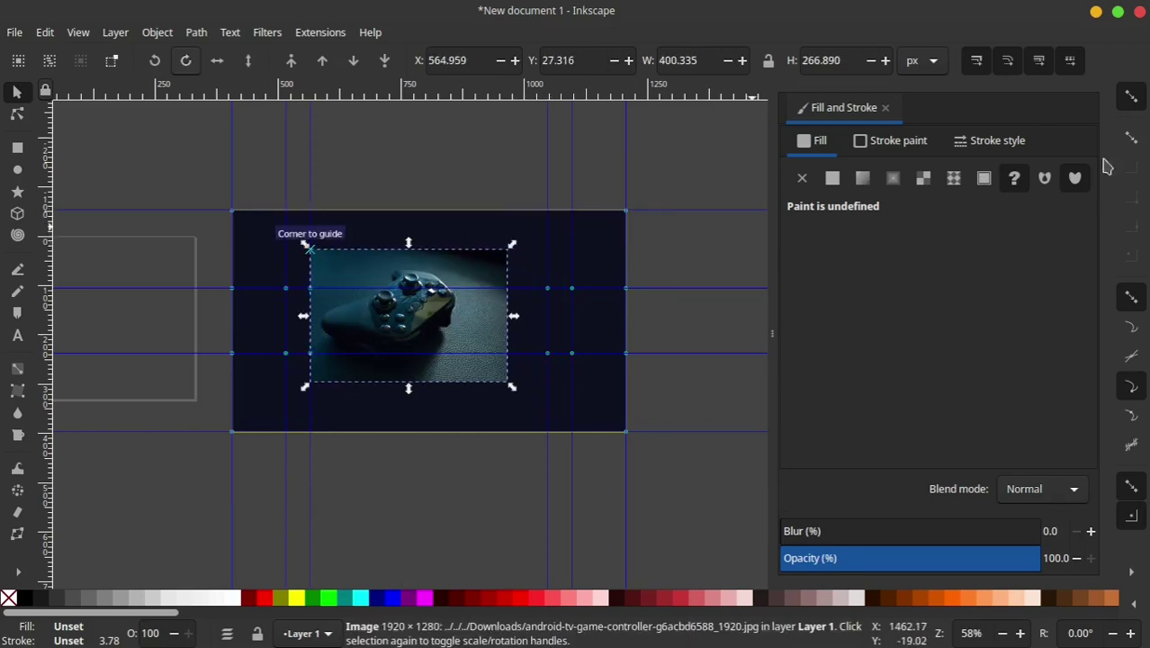
{"action": "scroll", "coordinate": [517, 265], "scroll_direction": "up", "scroll_amount": 2, "text": "ctrl"}
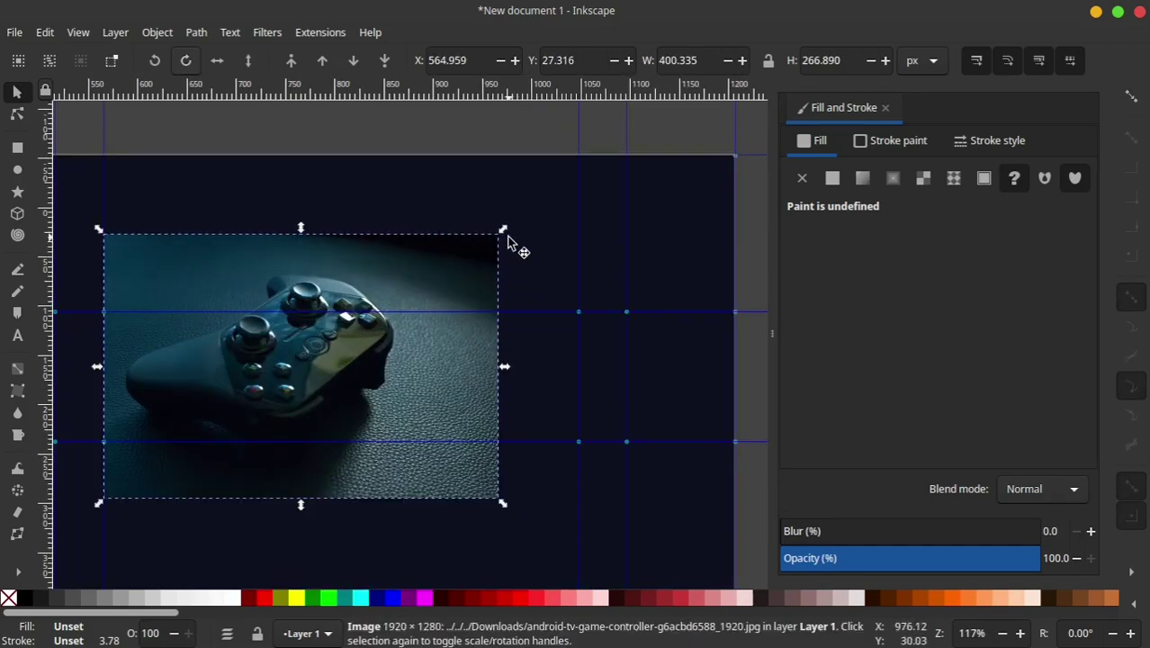
{"action": "left_click_drag", "start_coordinate": [506, 236], "coordinate": [413, 290]}
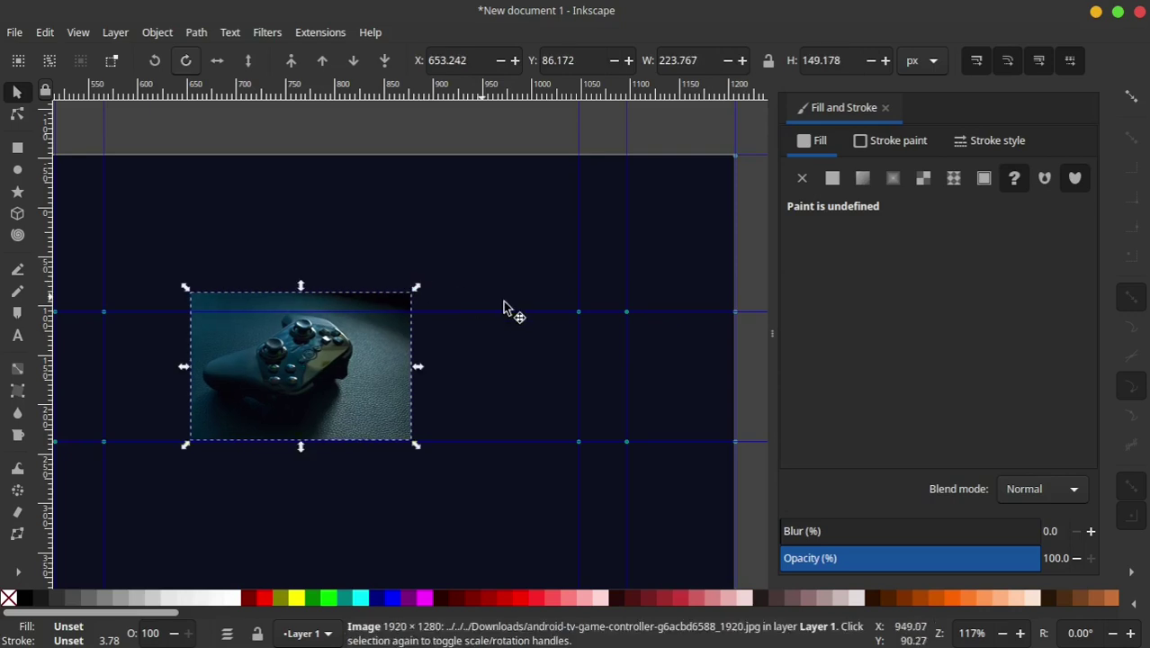
{"action": "scroll", "coordinate": [509, 308], "scroll_direction": "down", "scroll_amount": 2, "text": "ctrl"}
{"action": "scroll", "coordinate": [432, 333], "scroll_direction": "up", "scroll_amount": 2, "text": "ctrl"}
{"action": "left_click_drag", "start_coordinate": [431, 335], "coordinate": [362, 357]}
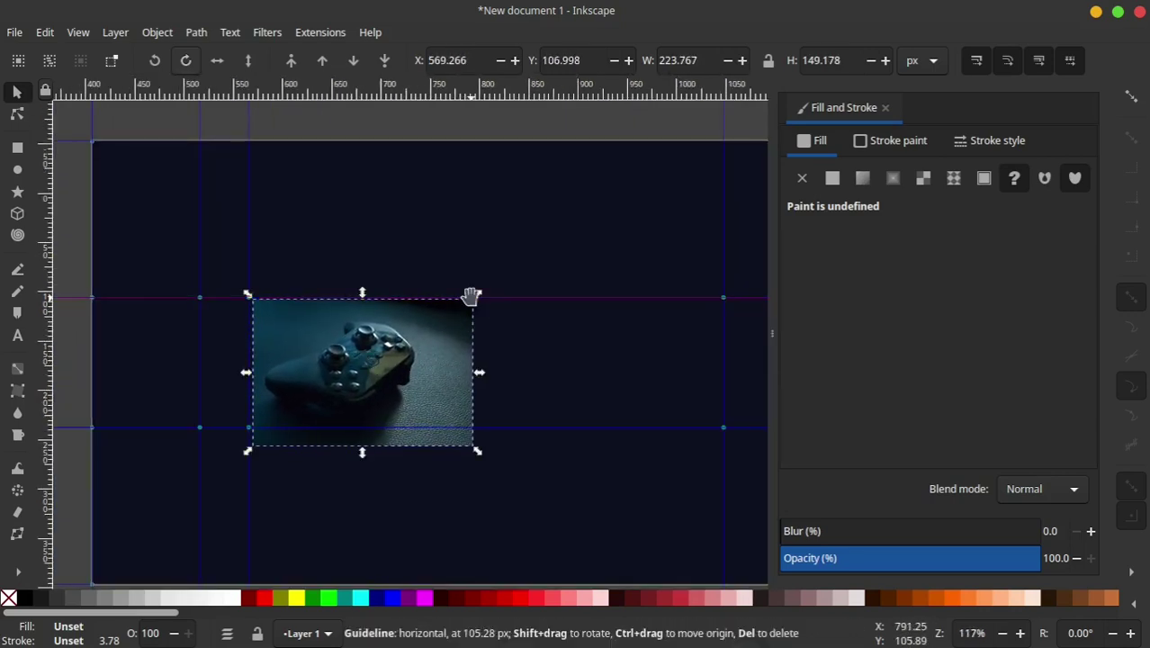
{"action": "left_click_drag", "start_coordinate": [479, 296], "coordinate": [487, 287]}
{"action": "left_click_drag", "start_coordinate": [430, 326], "coordinate": [429, 319]}
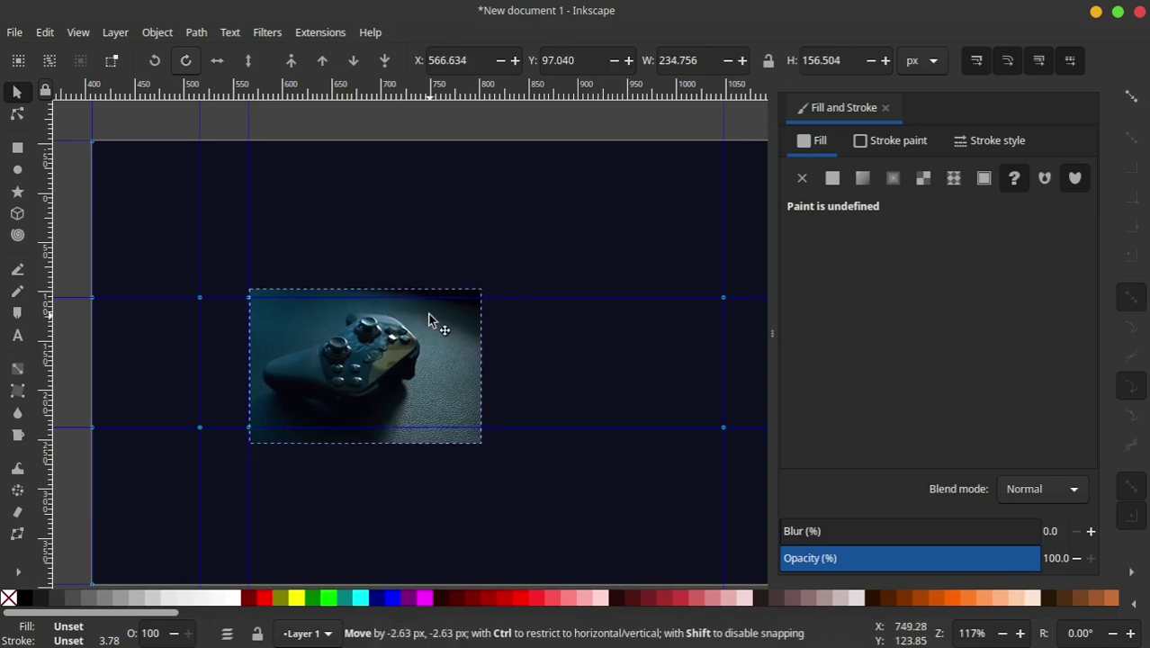
{"action": "left_click_drag", "start_coordinate": [429, 321], "coordinate": [435, 322]}
{"action": "scroll", "coordinate": [450, 304], "scroll_direction": "up", "scroll_amount": 2}
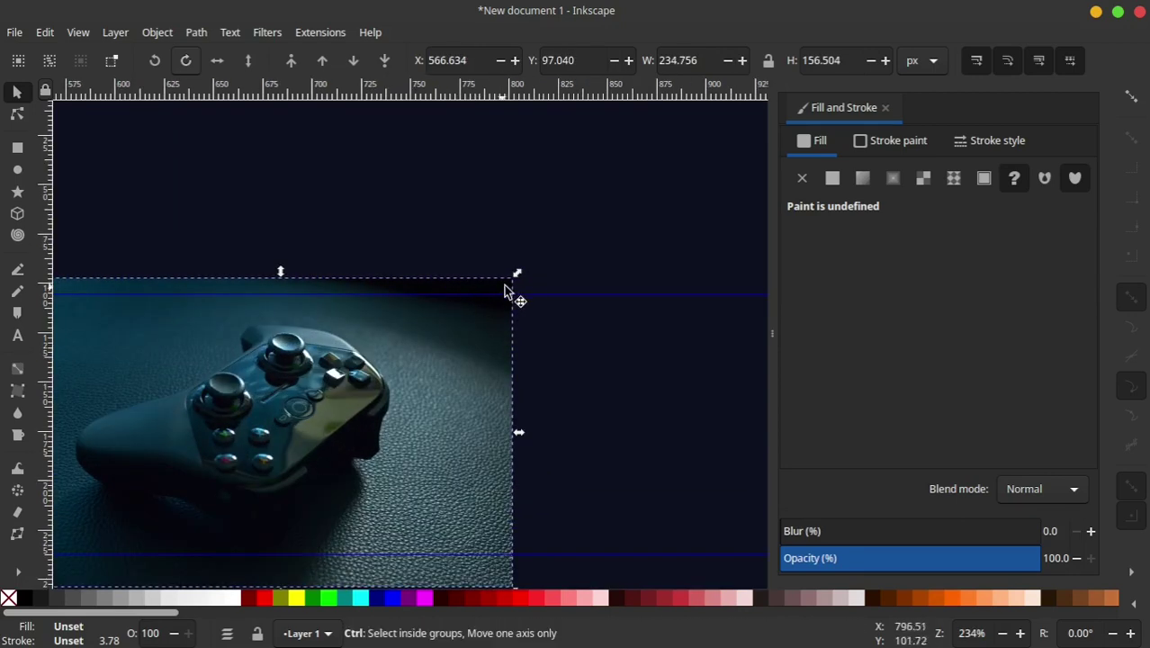
{"action": "scroll", "coordinate": [518, 277], "scroll_direction": "down", "scroll_amount": 1}
- Resize the photo to 198.46×132.31 px and snap it between the middle-band guides
{"action": "left_click_drag", "start_coordinate": [518, 274], "coordinate": [485, 291]}
{"action": "scroll", "coordinate": [270, 349], "scroll_direction": "down", "scroll_amount": 2}
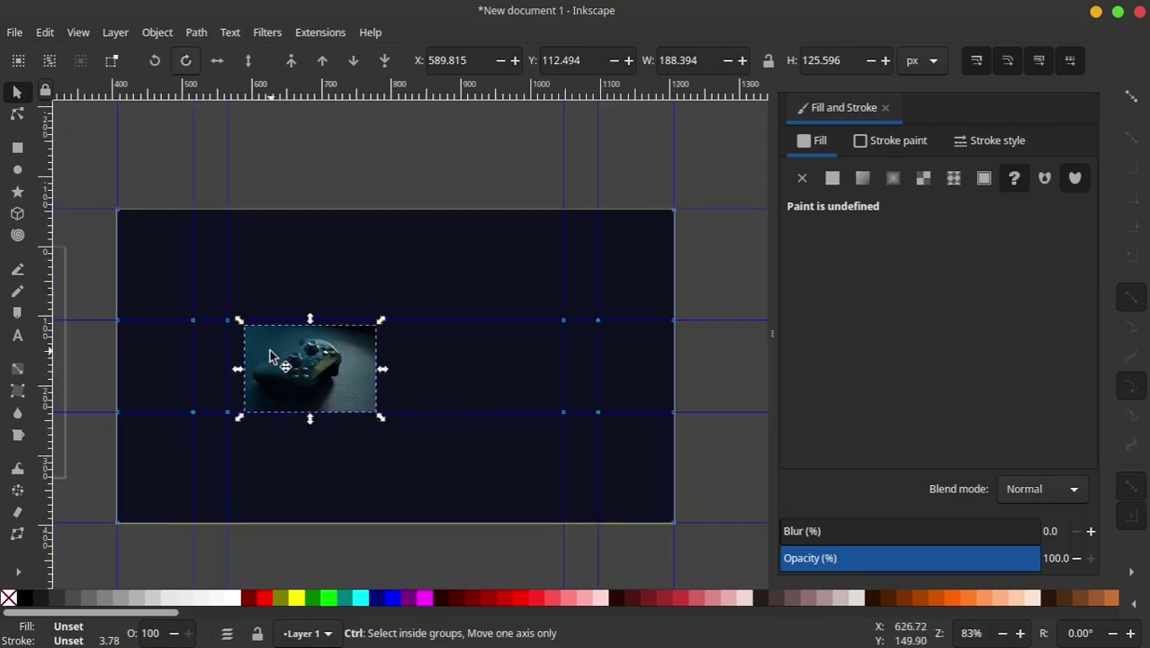
{"action": "scroll", "coordinate": [309, 364], "scroll_direction": "up", "scroll_amount": 2}
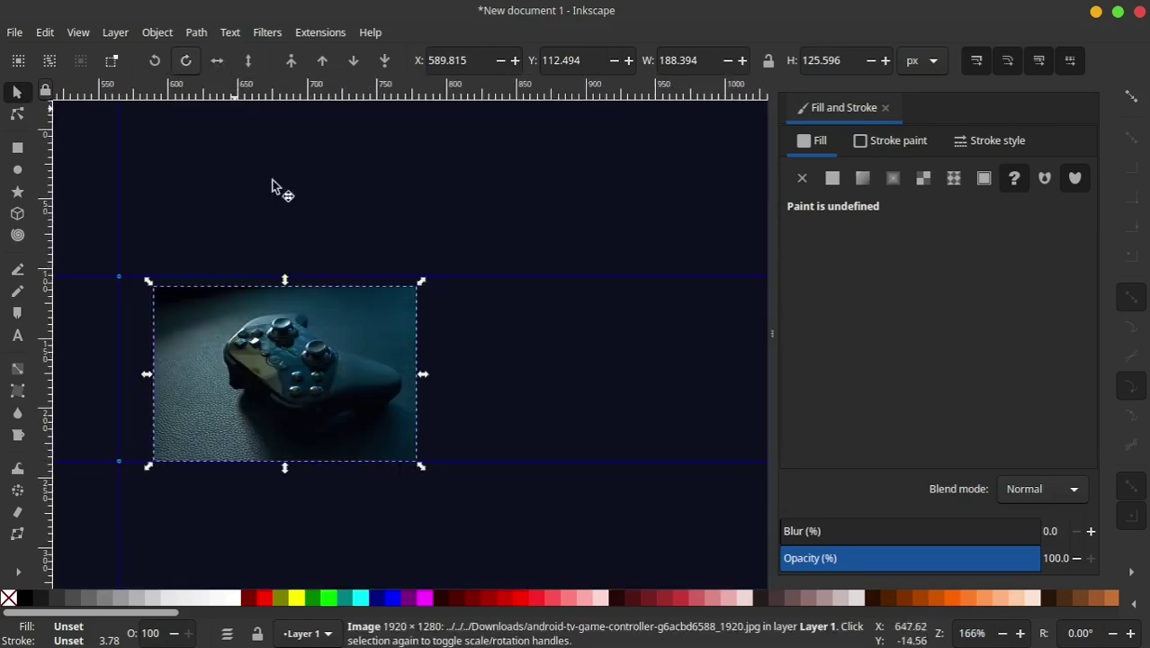
{"action": "scroll", "coordinate": [249, 317], "scroll_direction": "down", "scroll_amount": 2}
{"action": "left_click_drag", "start_coordinate": [257, 334], "coordinate": [479, 332]}
{"action": "scroll", "coordinate": [534, 328], "scroll_direction": "up", "scroll_amount": 2}
{"action": "left_click_drag", "start_coordinate": [235, 460], "coordinate": [224, 463]}
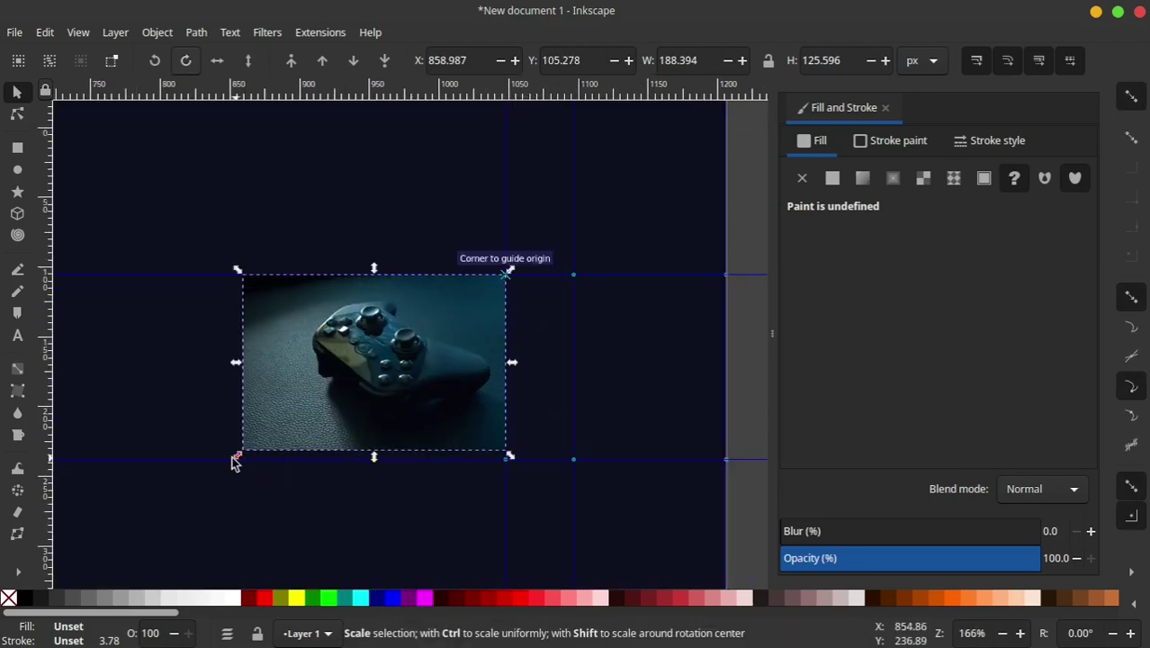
- Copy the controller photo to the clipboard and clear the selection
{"action": "left_click", "coordinate": [539, 346]}
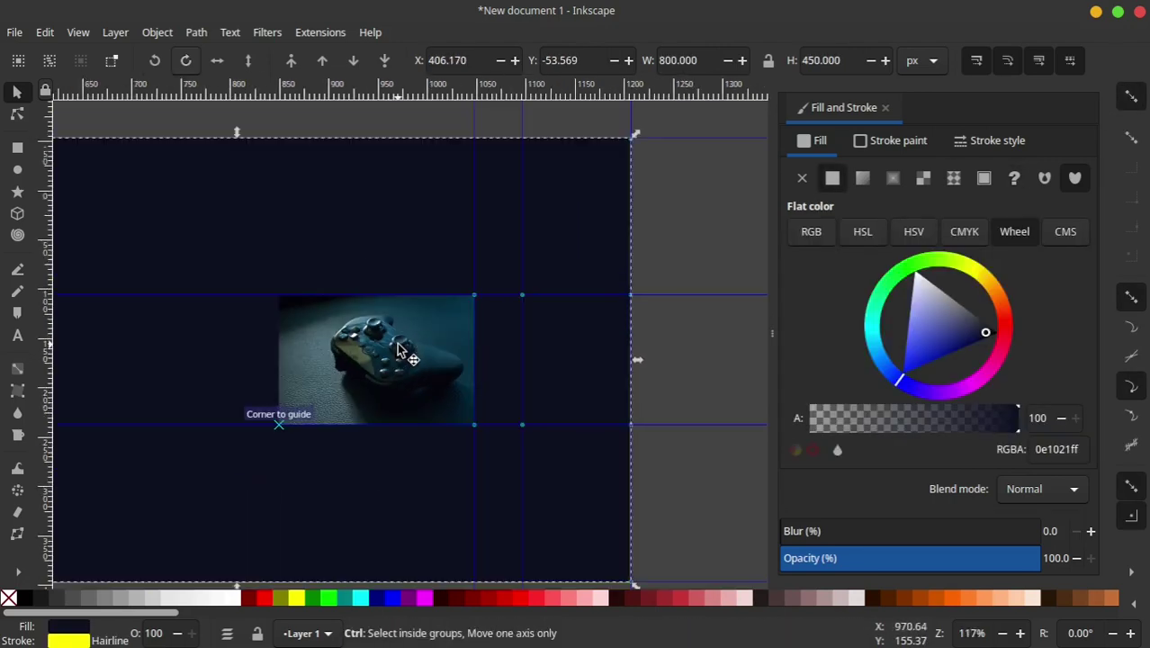
{"action": "left_click", "coordinate": [398, 351]}
{"action": "right_click", "coordinate": [397, 351]}
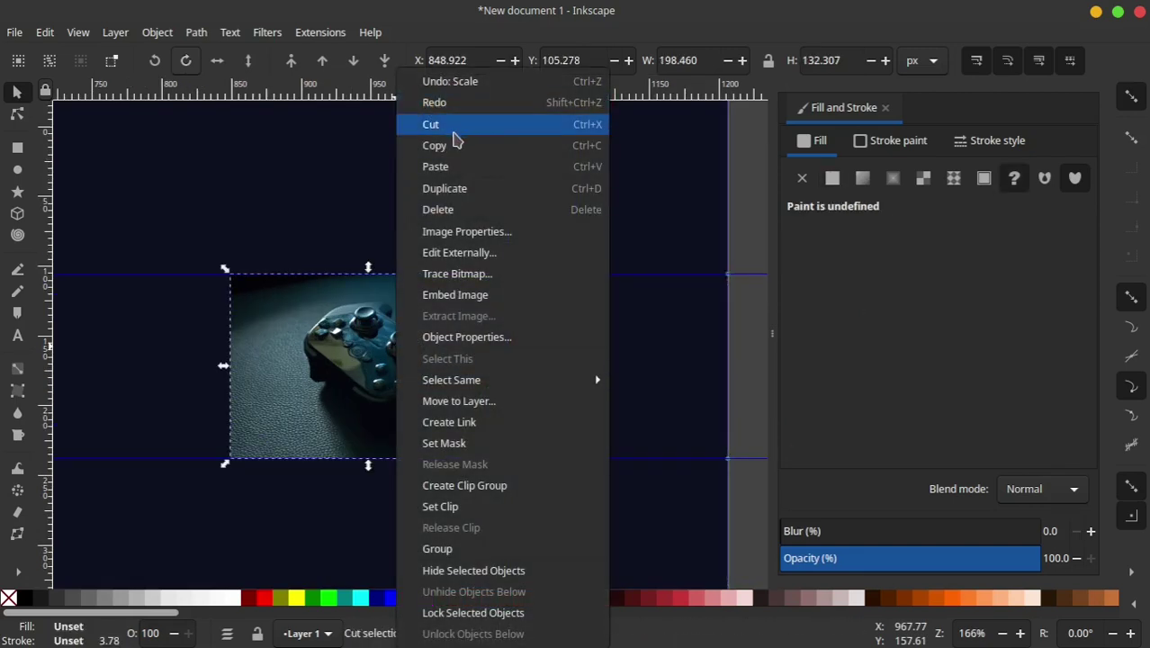
{"action": "left_click", "coordinate": [446, 144]}
{"action": "scroll", "coordinate": [379, 213], "scroll_direction": "down", "scroll_amount": 2, "text": "ctrl"}
{"action": "scroll", "coordinate": [364, 214], "scroll_direction": "down", "scroll_amount": 2, "text": "ctrl"}
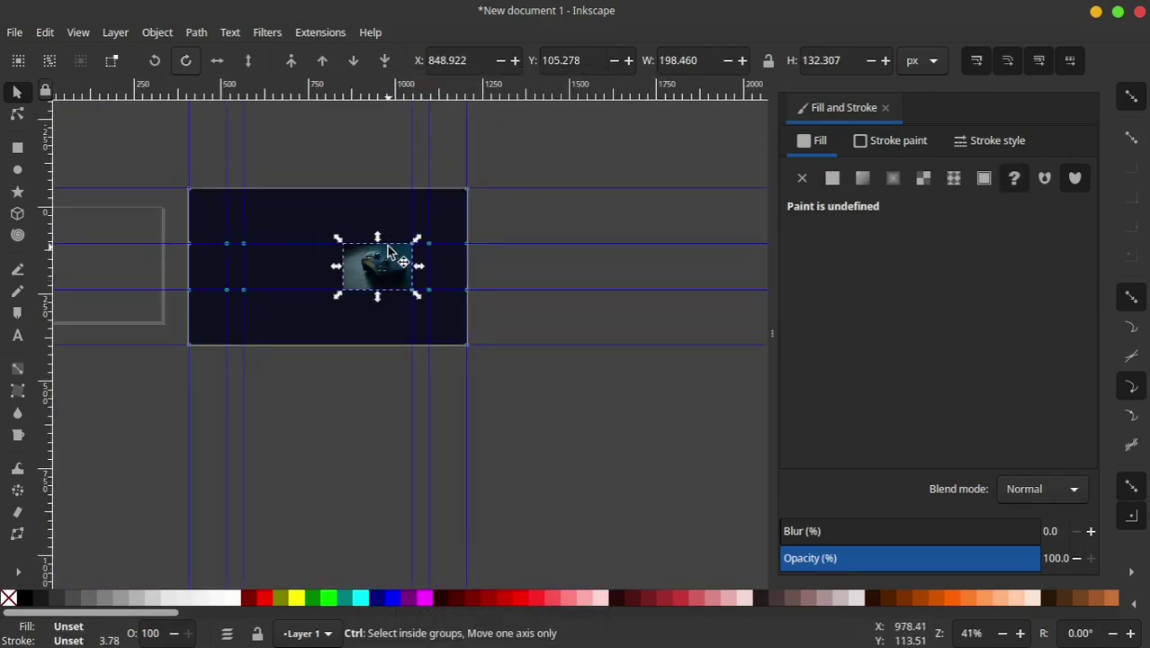
{"action": "left_click", "coordinate": [338, 171]}
- Draw a rectangle, Paste Size it to 198.46×132.31, remove its stroke, and park it below the page
{"action": "left_click", "coordinate": [17, 149]}
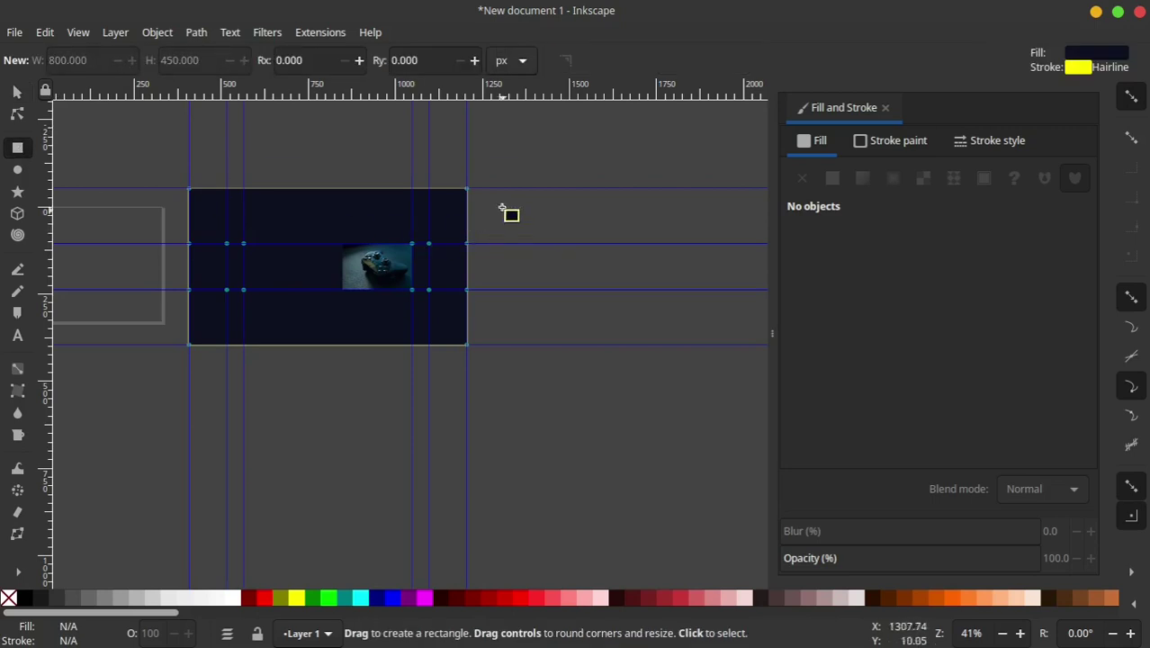
{"action": "left_click_drag", "start_coordinate": [509, 188], "coordinate": [566, 243]}
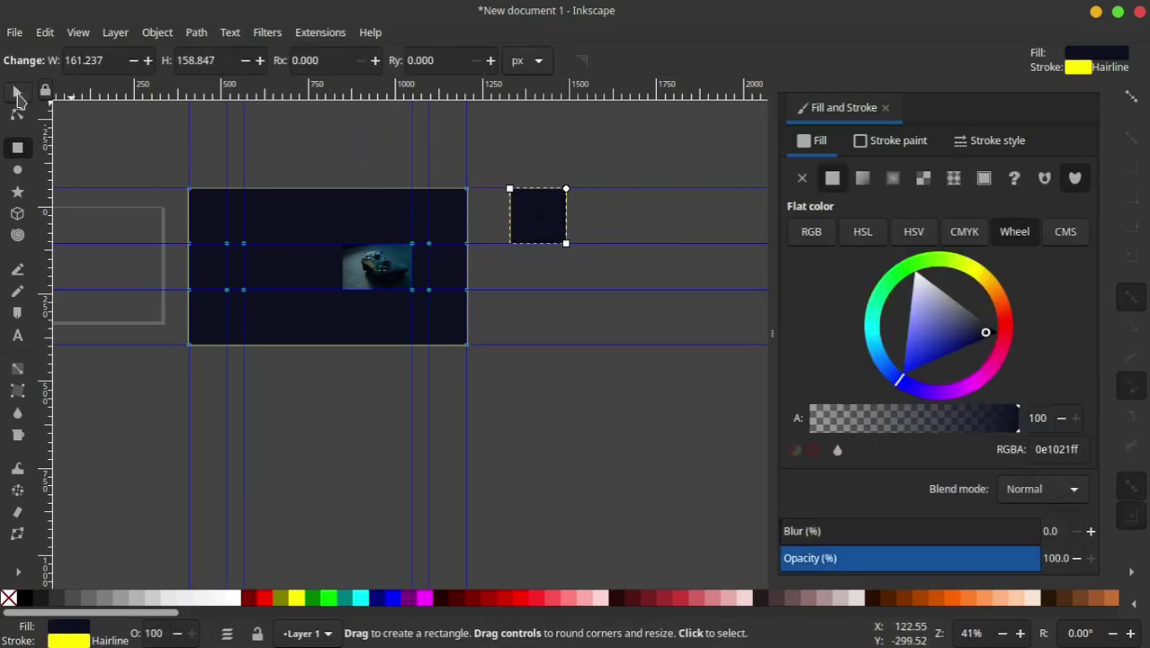
{"action": "left_click", "coordinate": [17, 94]}
{"action": "left_click", "coordinate": [44, 32]}
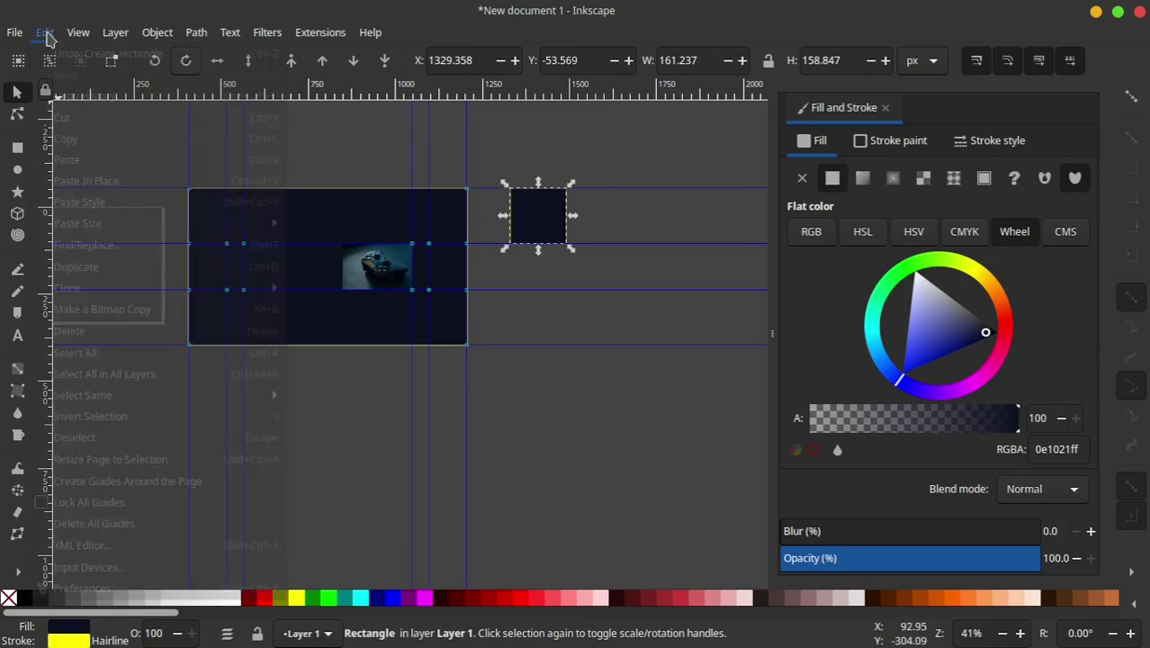
{"action": "mouse_move", "coordinate": [77, 223]}
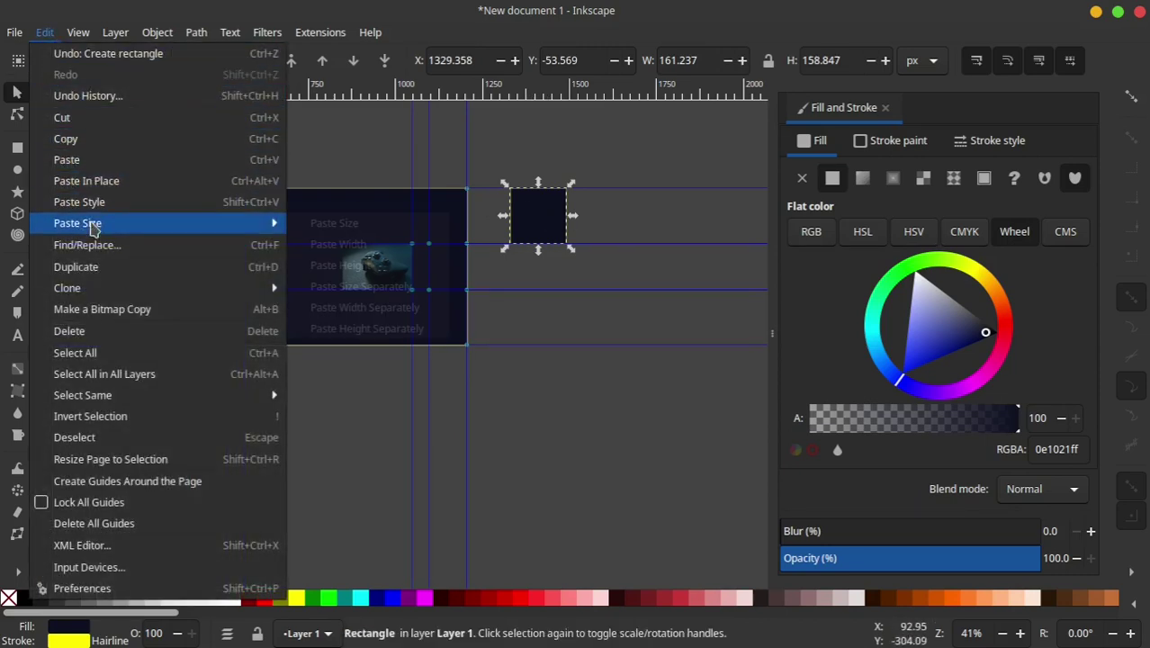
{"action": "left_click", "coordinate": [354, 224]}
{"action": "left_click_drag", "start_coordinate": [558, 243], "coordinate": [406, 280]}
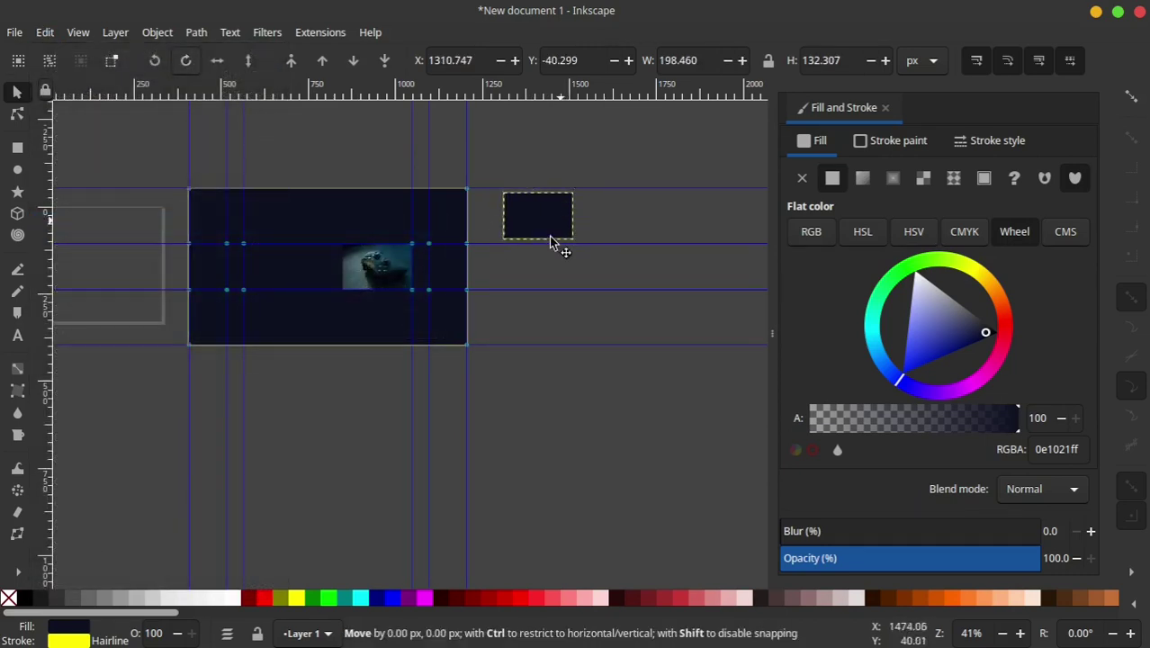
{"action": "scroll", "coordinate": [405, 279], "scroll_direction": "up", "scroll_amount": 2, "text": "ctrl"}
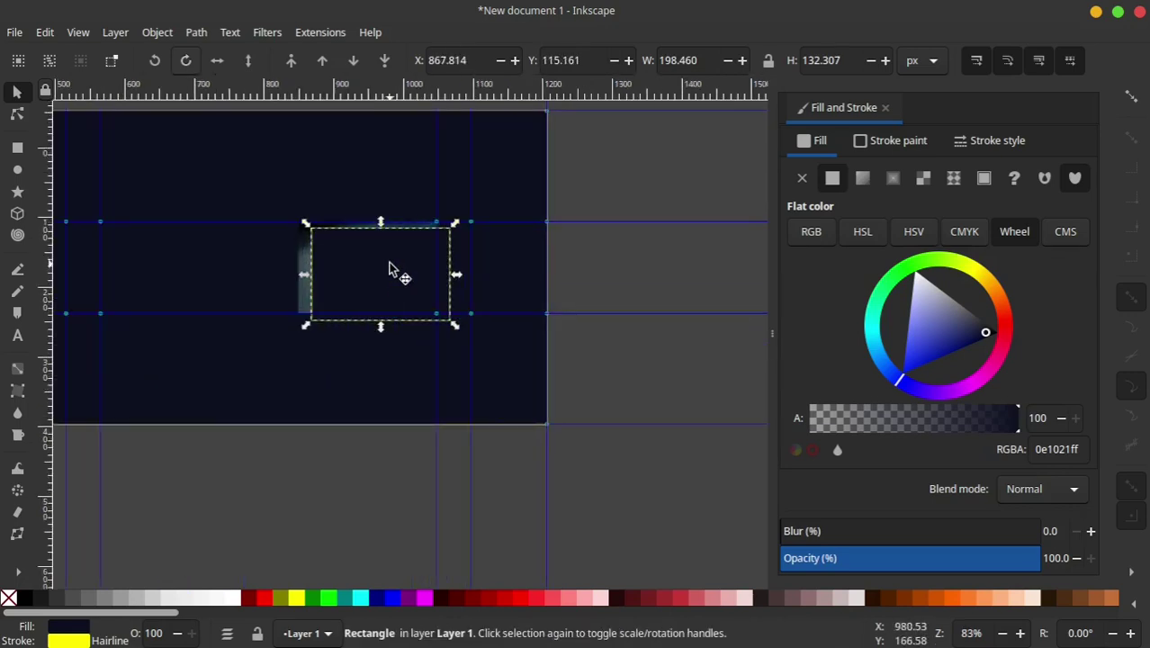
{"action": "left_click", "coordinate": [8, 600], "text": "shift"}
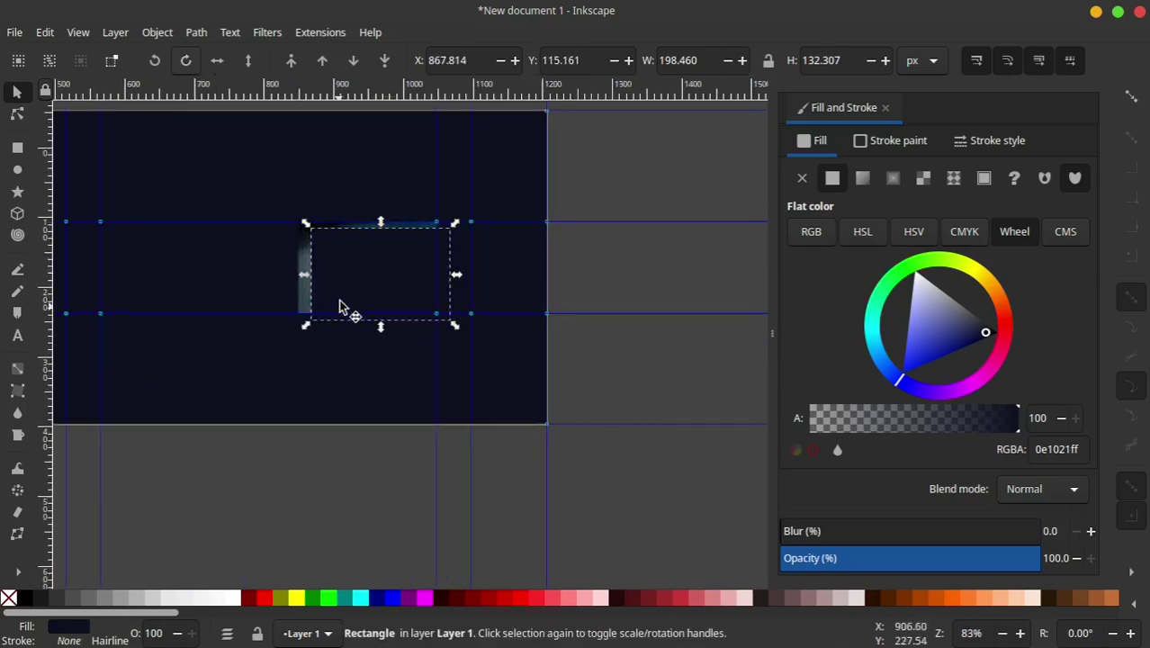
{"action": "left_click_drag", "start_coordinate": [344, 310], "coordinate": [263, 547]}
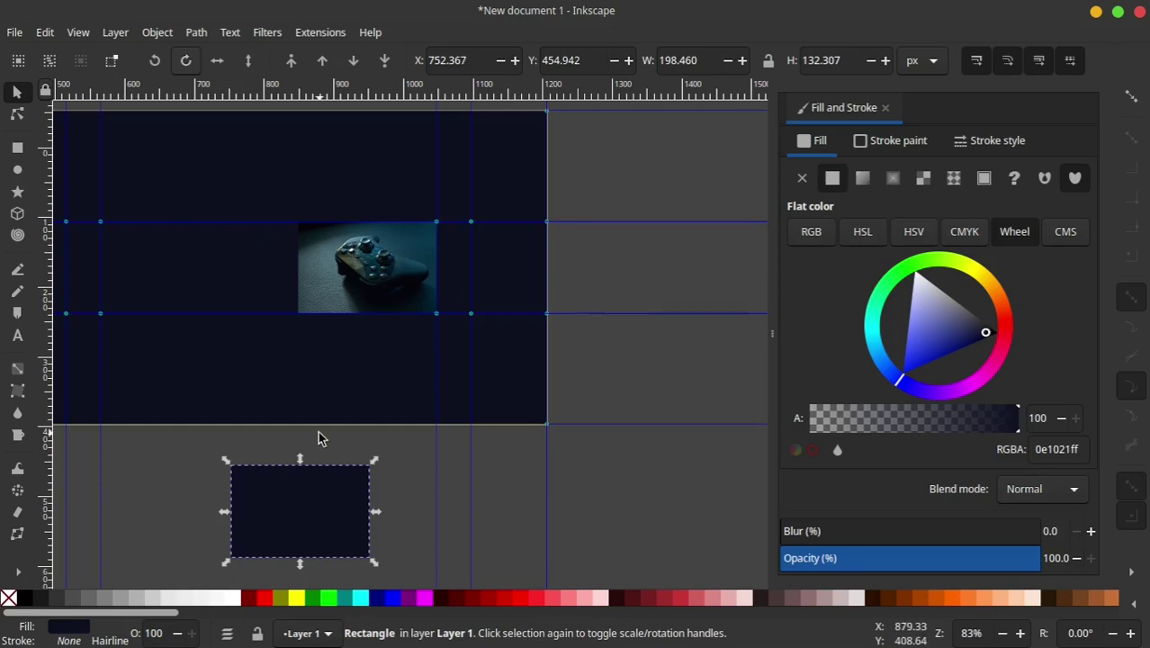
- Apply a left-to-right linear gradient from 000000ff black to ffffffff white on the rectangle
{"action": "left_click", "coordinate": [18, 370]}
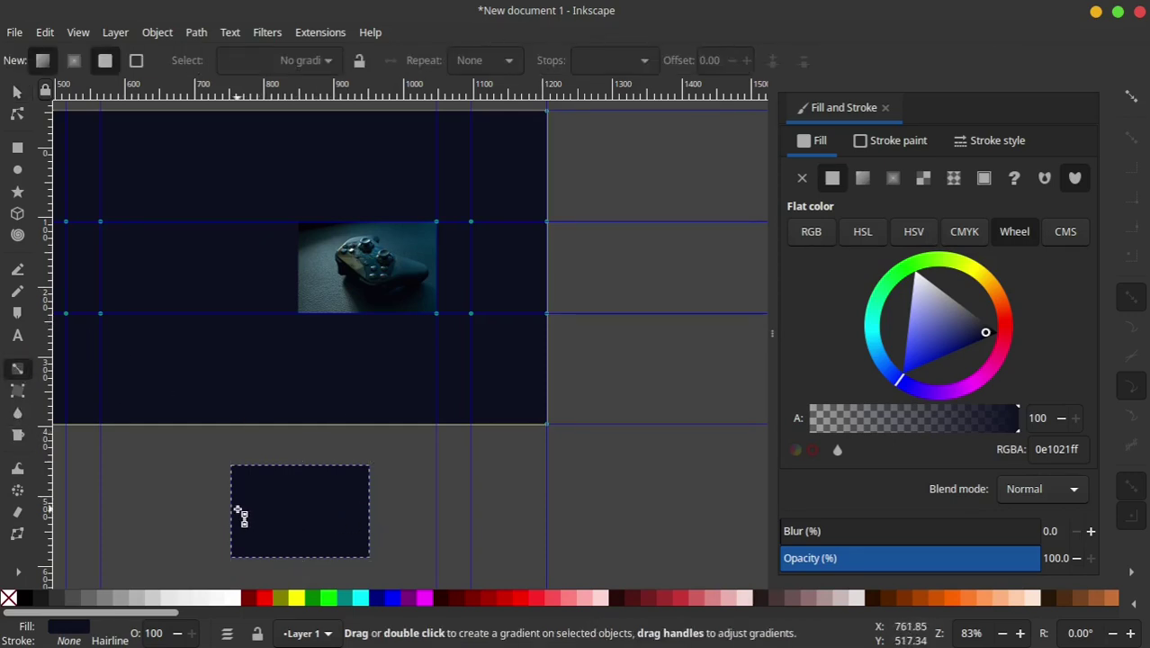
{"action": "left_click_drag", "start_coordinate": [240, 515], "coordinate": [360, 516]}
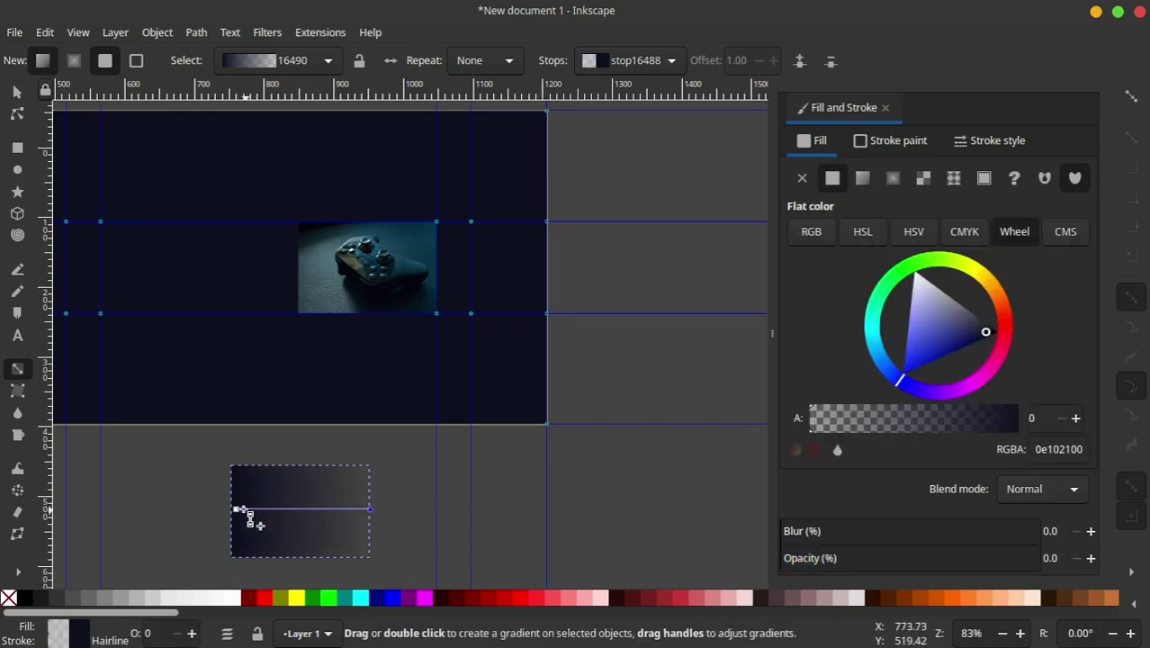
{"action": "left_click", "coordinate": [237, 510]}
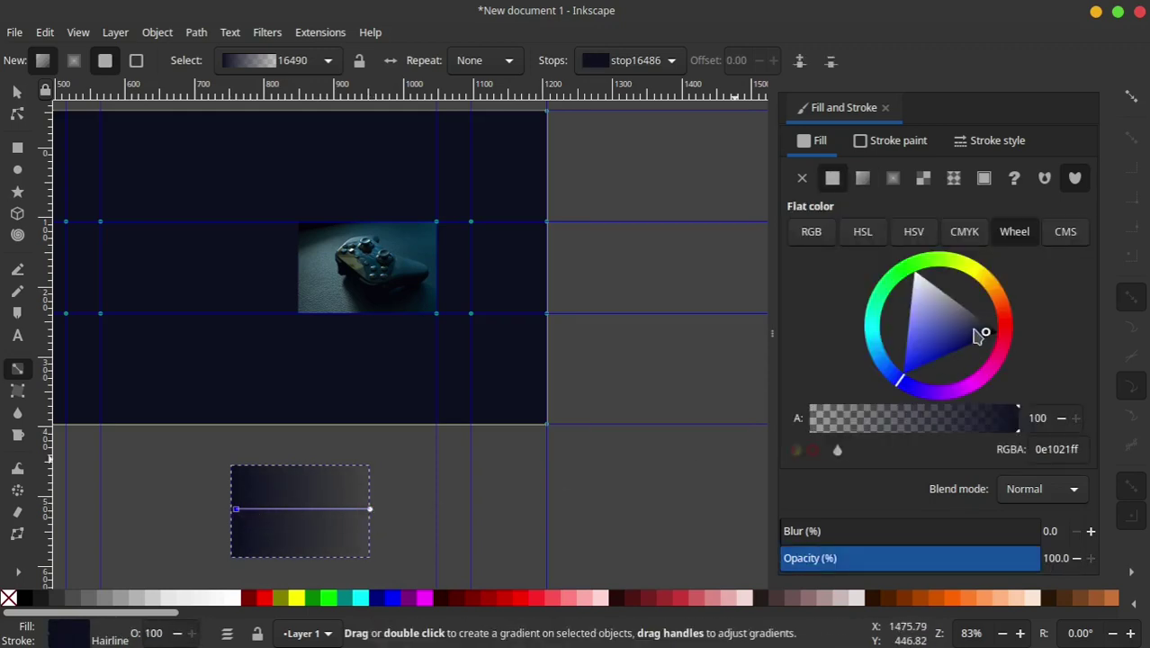
{"action": "left_click_drag", "start_coordinate": [974, 331], "coordinate": [1083, 355]}
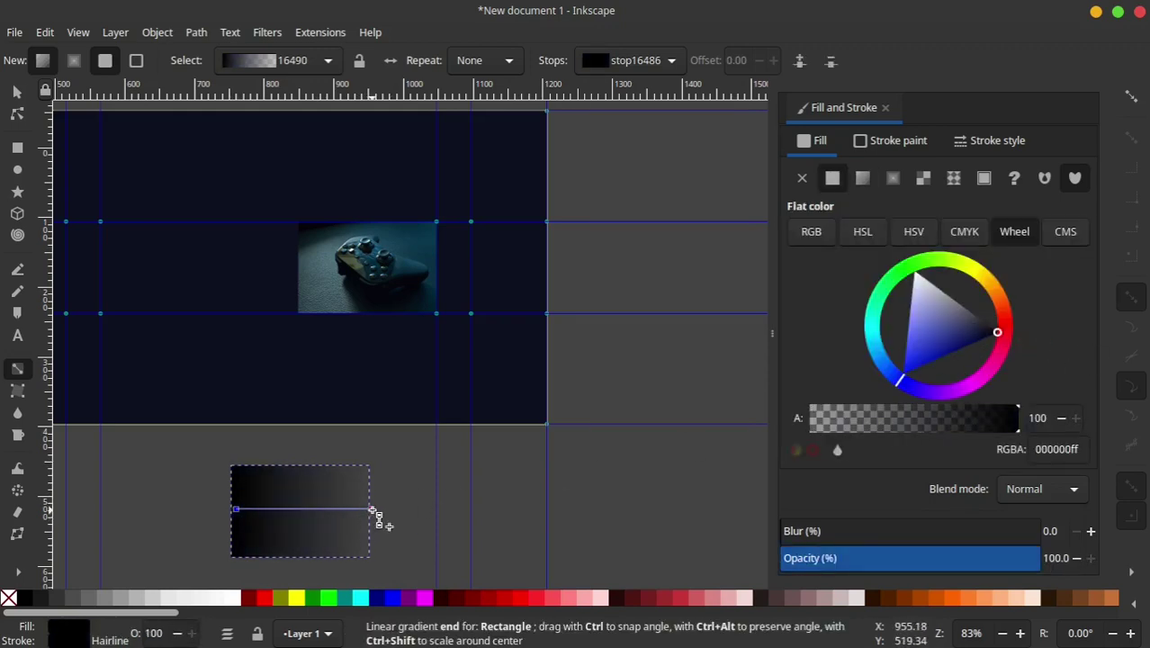
{"action": "left_click", "coordinate": [370, 510]}
{"action": "left_click_drag", "start_coordinate": [956, 339], "coordinate": [893, 218]}
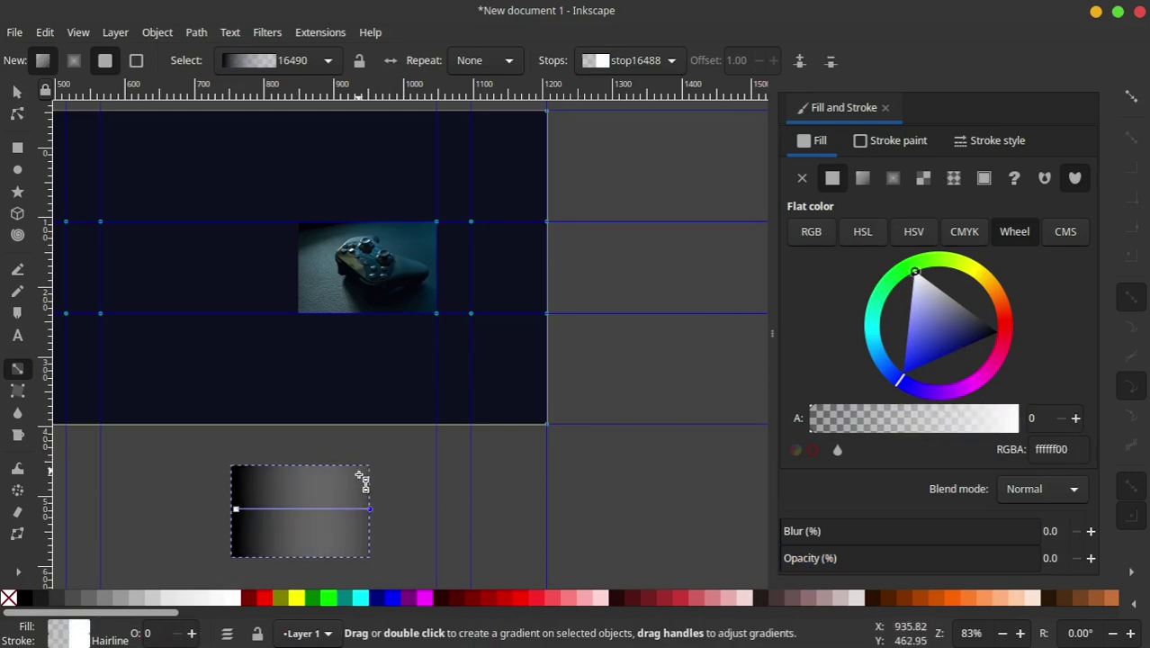
{"action": "left_click_drag", "start_coordinate": [837, 419], "coordinate": [1148, 418]}
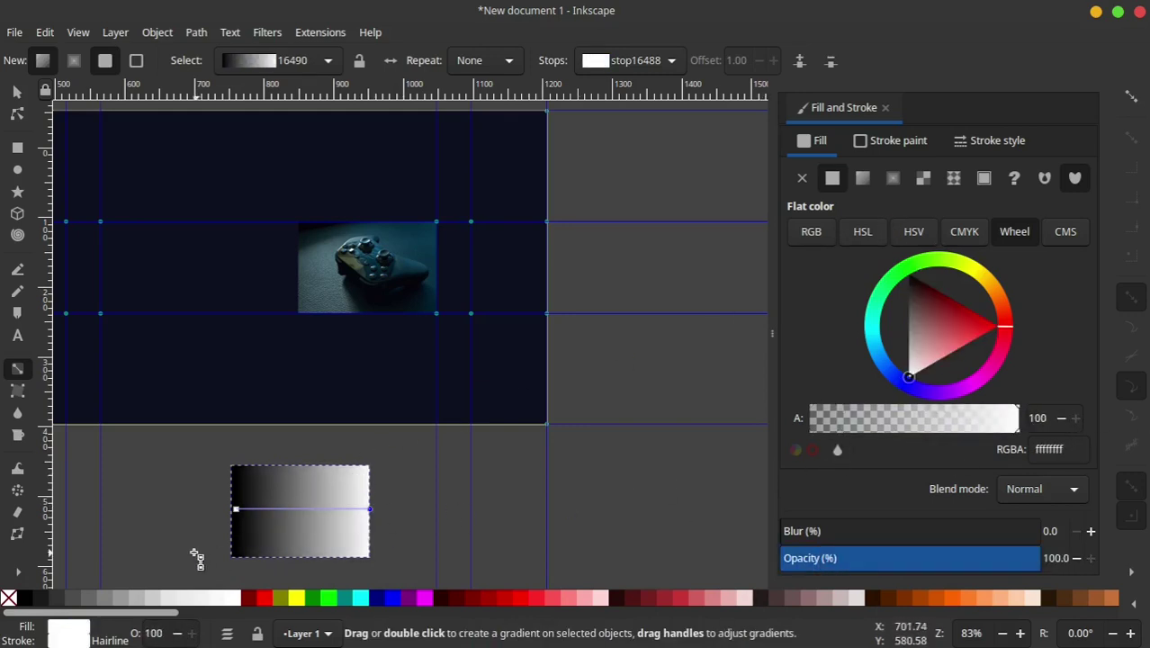
{"action": "left_click", "coordinate": [238, 511]}
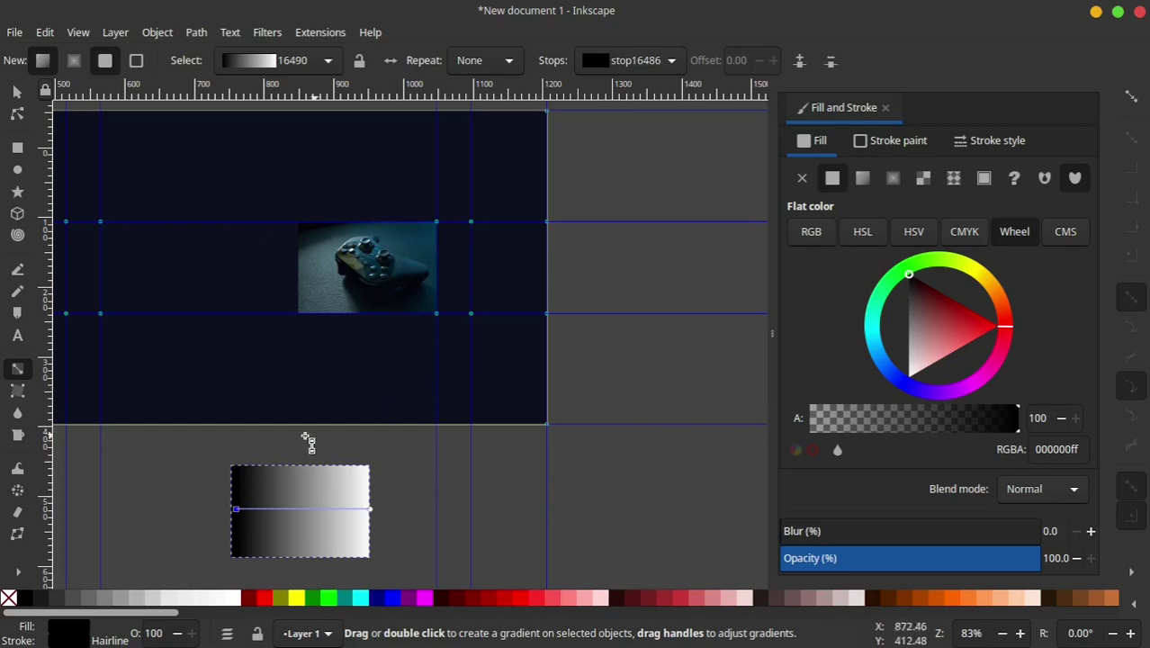
- Select the gradient rectangle together with the controller photo
{"action": "left_click", "coordinate": [17, 96]}
{"action": "left_click", "coordinate": [319, 258], "text": "shift"}
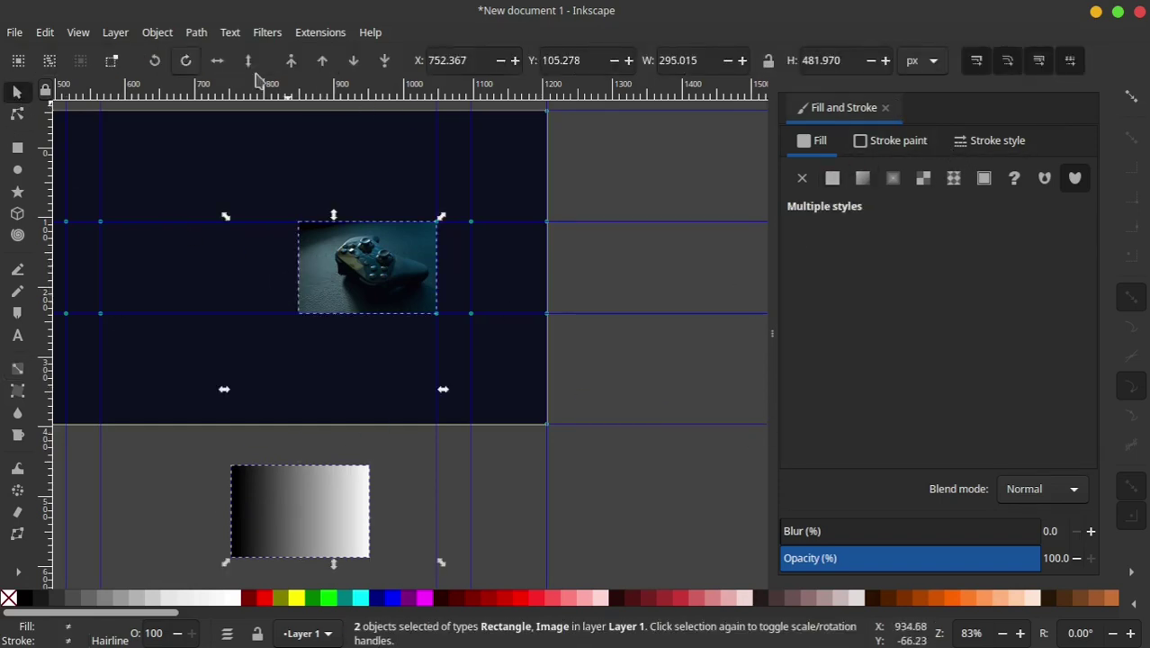
{"action": "left_click", "coordinate": [162, 33]}
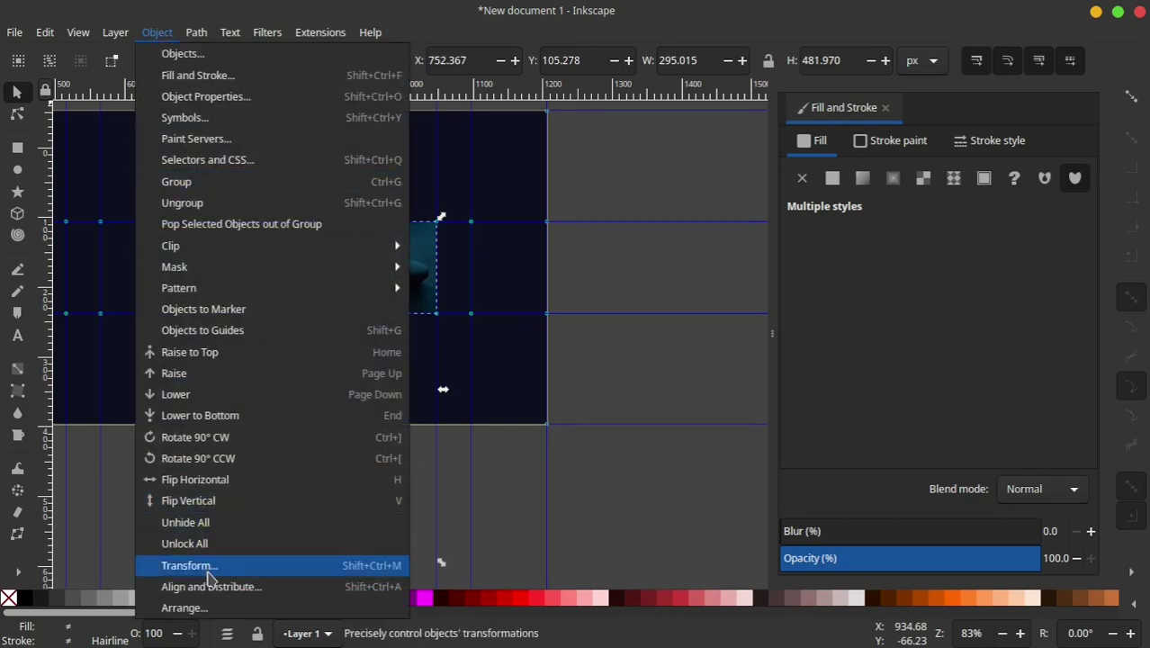
- Centre the gradient rectangle horizontally and vertically over the controller photo
{"action": "left_click", "coordinate": [213, 587]}
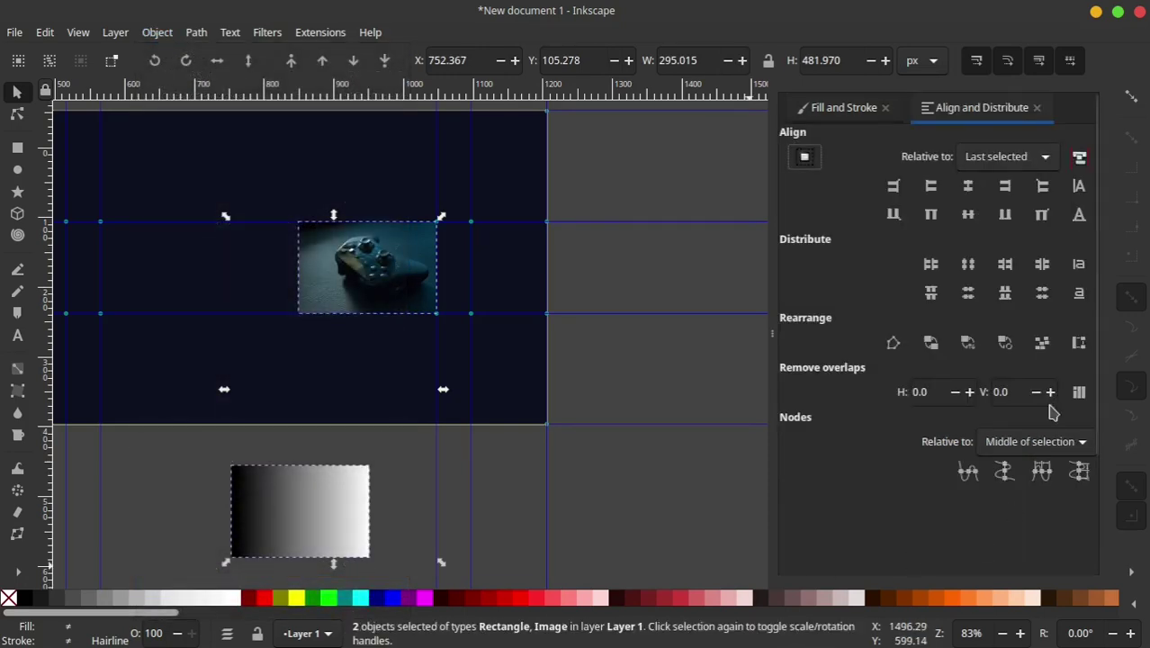
{"action": "left_click", "coordinate": [968, 186]}
{"action": "left_click", "coordinate": [968, 214]}
{"action": "left_click", "coordinate": [636, 244]}
{"action": "left_click", "coordinate": [364, 261]}
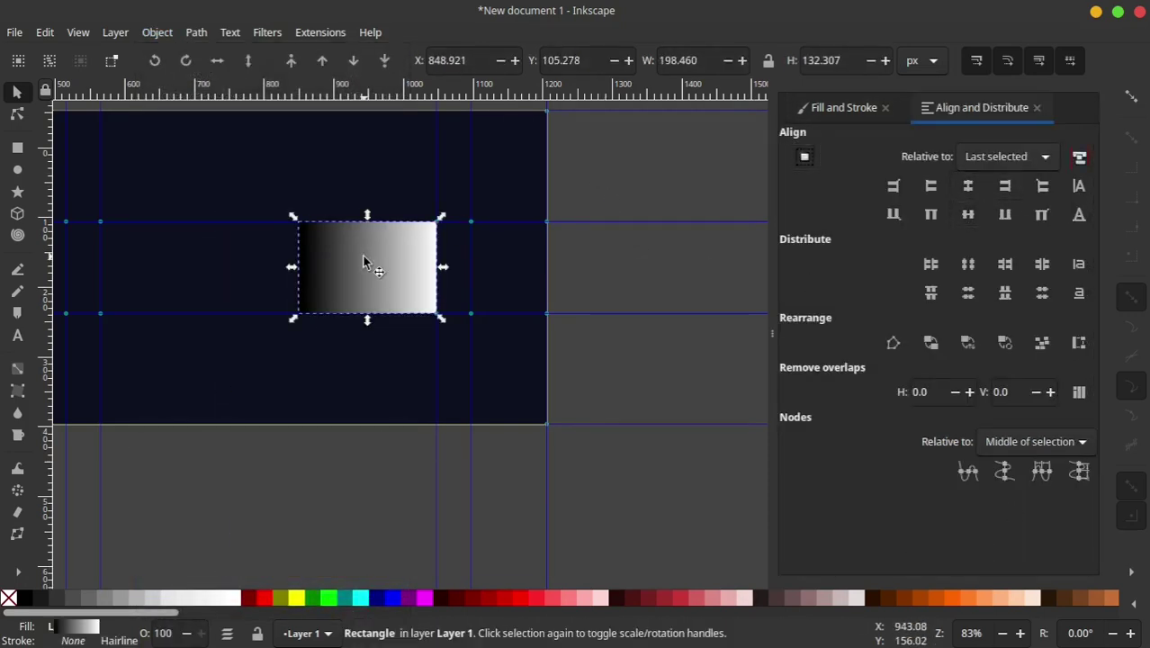
- Select the rectangle and photo together and set the rectangle as the photo's mask
{"action": "mouse_move", "coordinate": [660, 159]}
{"action": "left_mouse_down"}
{"action": "mouse_move", "coordinate": [259, 328]}
{"action": "mouse_move", "coordinate": [216, 373]}
{"action": "left_mouse_up"}
{"action": "right_click", "coordinate": [367, 260]}
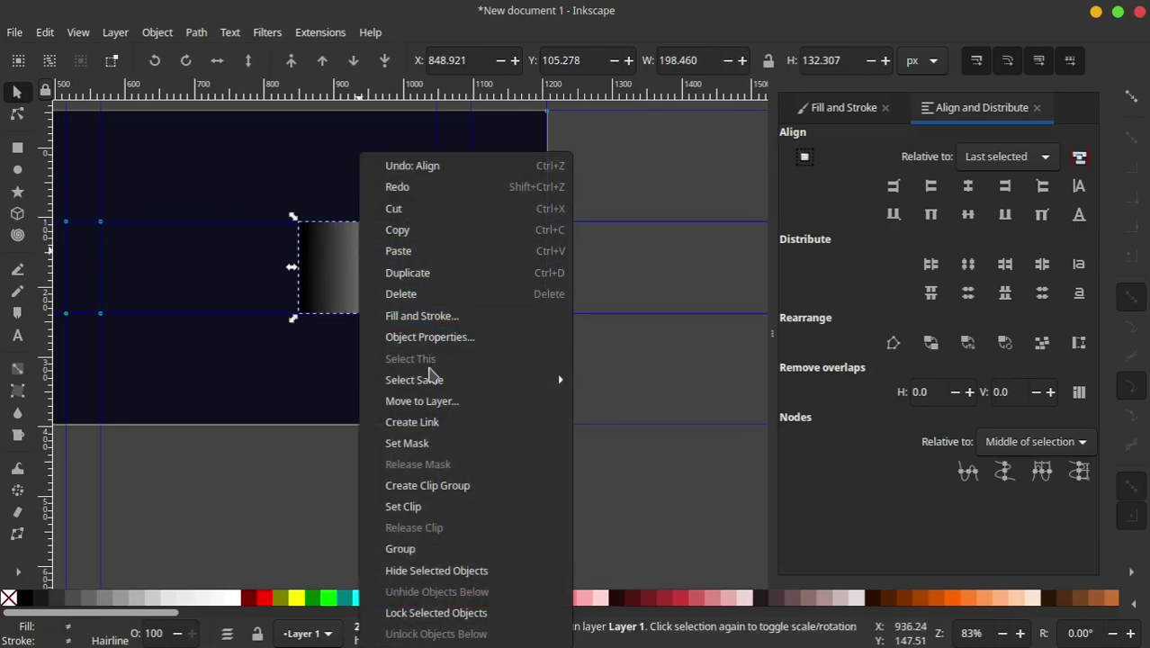
{"action": "left_click", "coordinate": [416, 445]}
{"action": "key", "text": "Escape"}
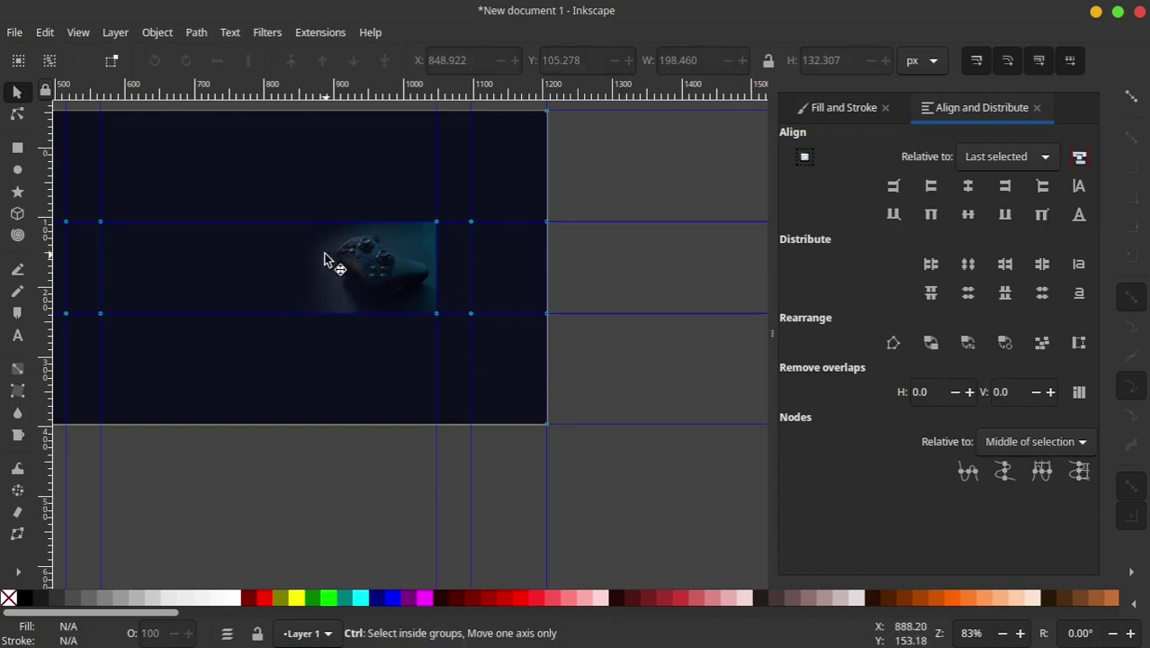
{"action": "scroll", "coordinate": [329, 260], "scroll_direction": "up", "scroll_amount": 2, "text": "ctrl"}
{"action": "scroll", "coordinate": [392, 297], "scroll_direction": "up", "scroll_amount": 2, "text": "ctrl"}
{"action": "scroll", "coordinate": [468, 311], "scroll_direction": "down", "scroll_amount": 3, "text": "ctrl"}
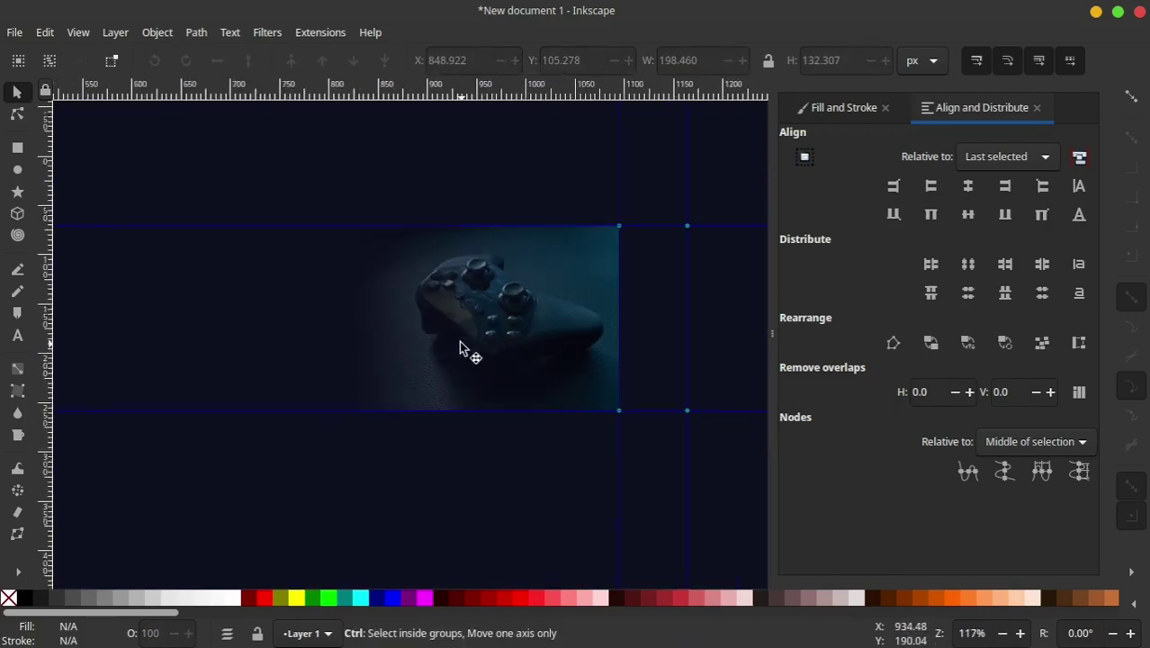
{"action": "scroll", "coordinate": [405, 349], "scroll_direction": "down", "scroll_amount": 2, "text": "ctrl"}
{"action": "scroll", "coordinate": [331, 347], "scroll_direction": "up", "scroll_amount": 2, "text": "ctrl"}
{"action": "scroll", "coordinate": [325, 342], "scroll_direction": "down", "scroll_amount": 2, "text": "ctrl"}
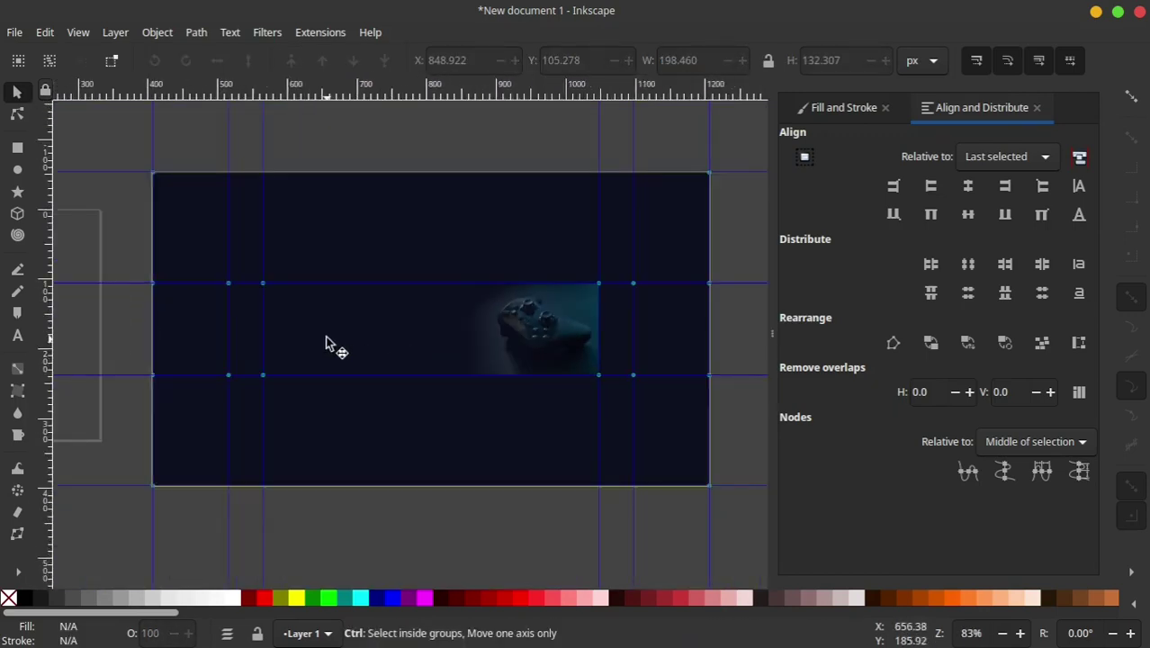
{"action": "scroll", "coordinate": [367, 326], "scroll_direction": "up", "scroll_amount": 2, "text": "ctrl"}
- Make the new title text white and correct its lowercase y to a capital Y
{"action": "left_click", "coordinate": [17, 345]}
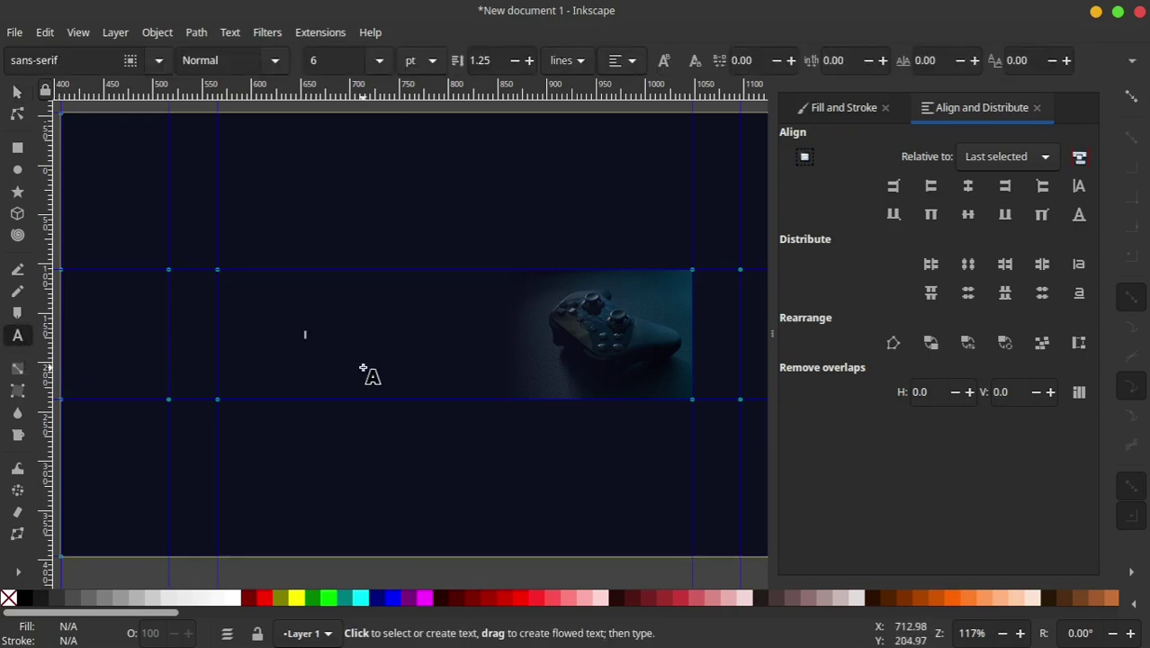
{"action": "key", "text": "ctrl+a"}
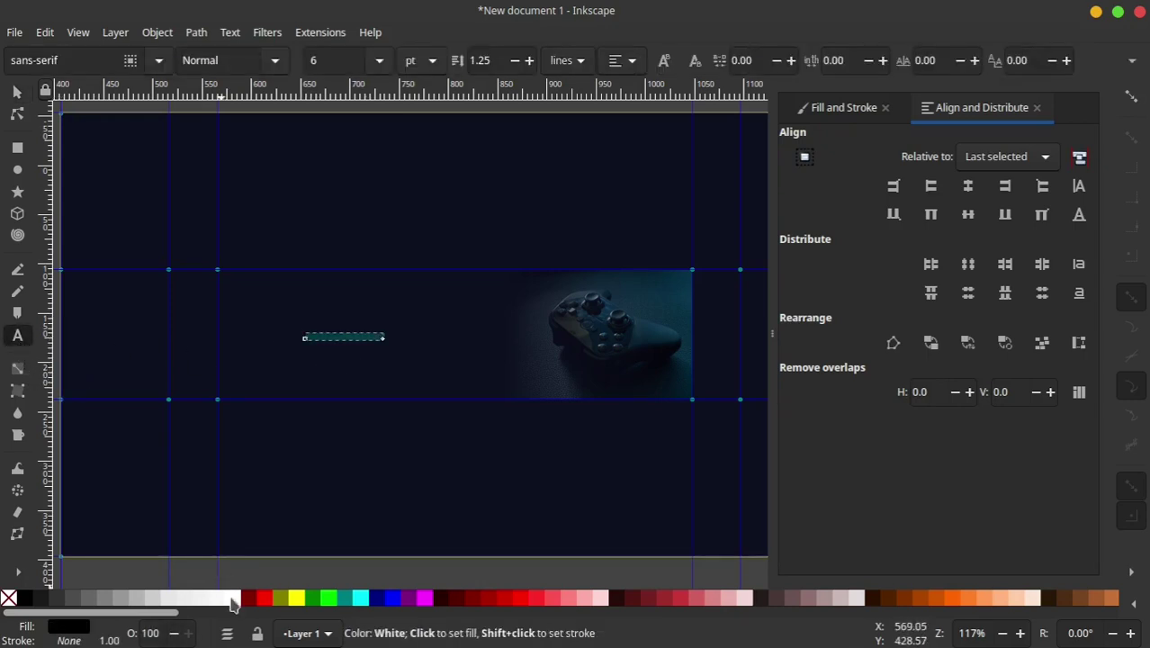
{"action": "left_click", "coordinate": [231, 596]}
{"action": "scroll", "coordinate": [351, 351], "scroll_direction": "up", "scroll_amount": 3, "text": "ctrl"}
{"action": "left_click", "coordinate": [348, 327]}
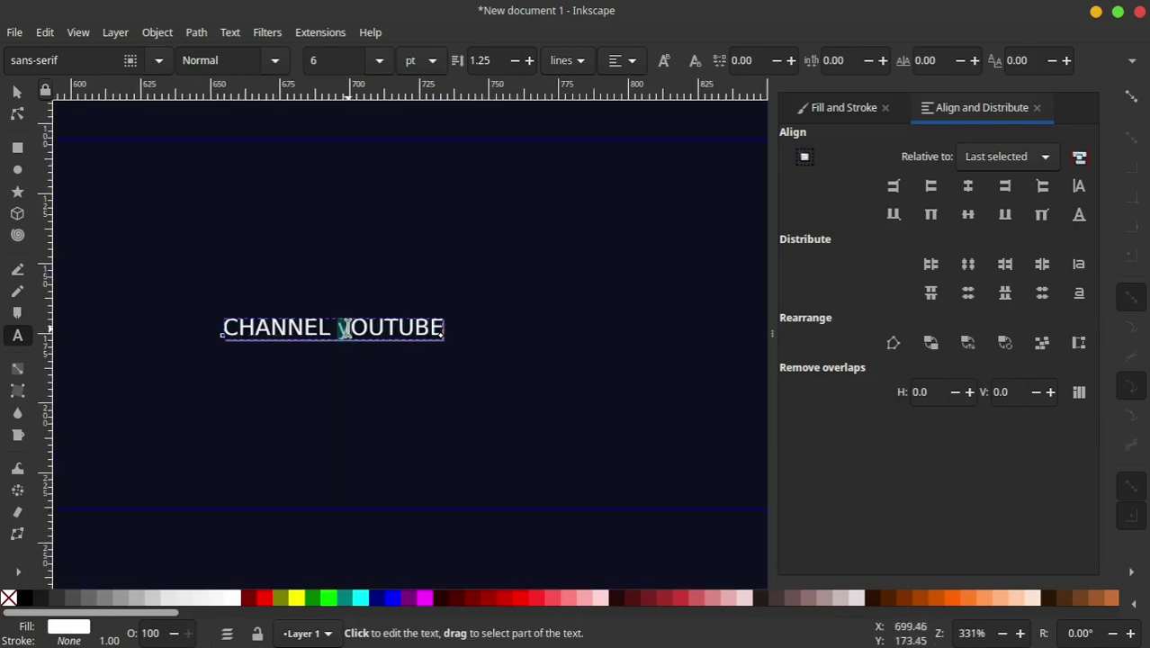
{"action": "type", "text": "Y"}
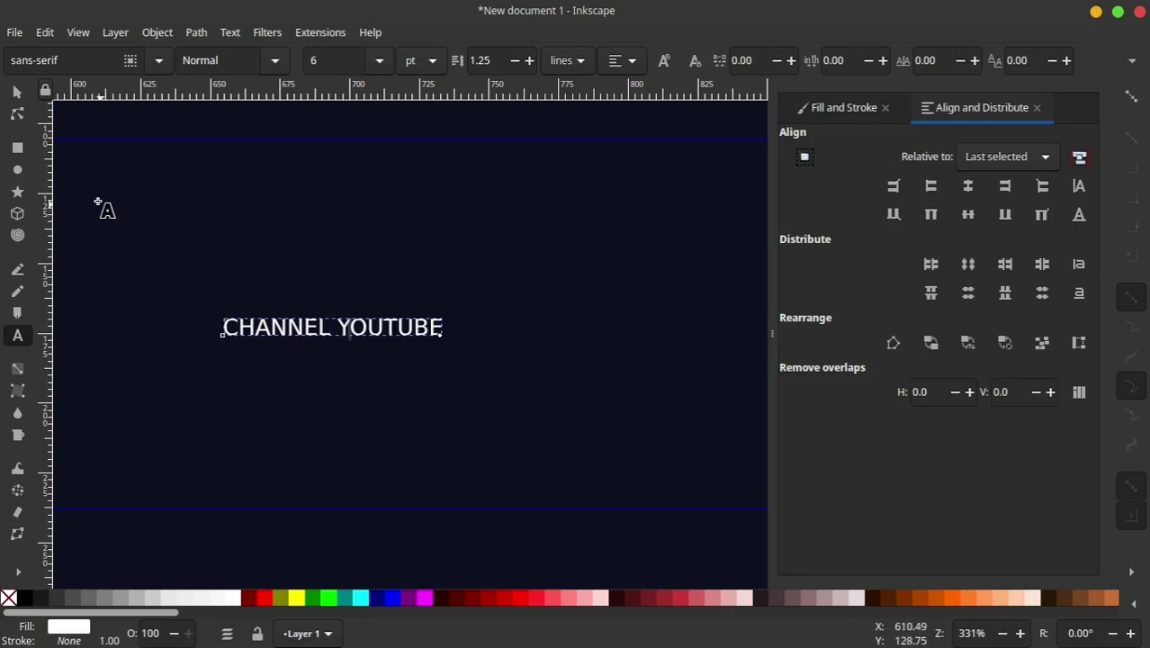
- Enlarge the CHANNEL YOUTUBE title and highlight the word YOUTUBE
{"action": "left_click", "coordinate": [17, 91]}
{"action": "scroll", "coordinate": [457, 374], "scroll_direction": "down", "scroll_amount": 2, "text": "ctrl"}
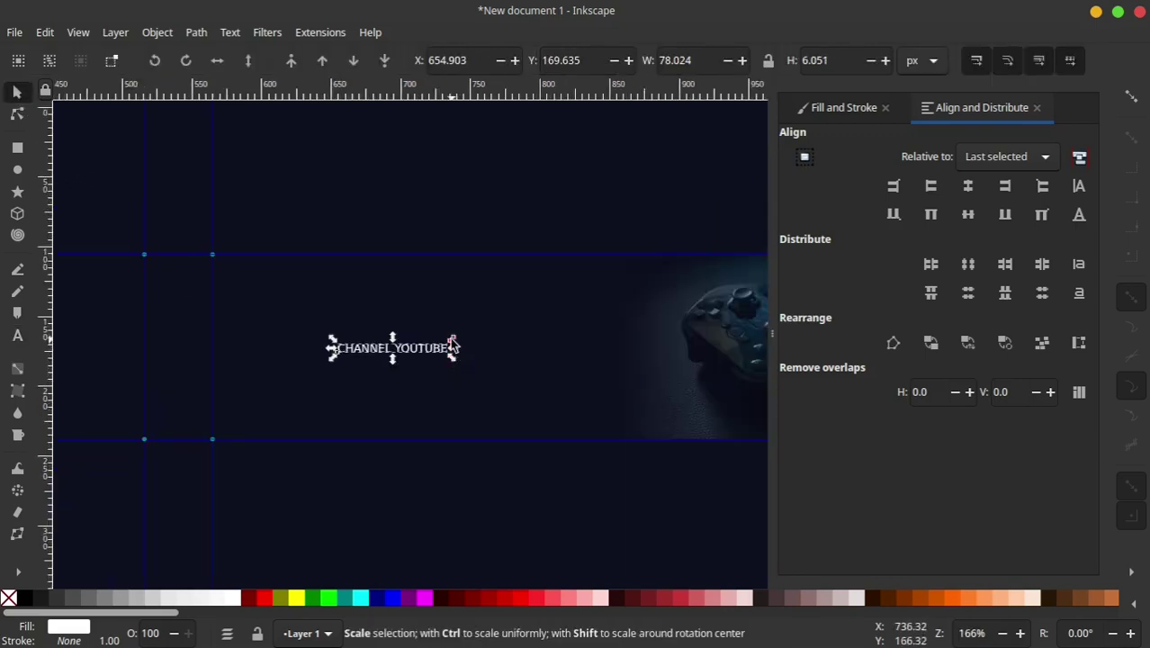
{"action": "mouse_move", "coordinate": [456, 333]}
{"action": "left_mouse_down"}
{"action": "mouse_move", "coordinate": [516, 310]}
{"action": "mouse_move", "coordinate": [593, 326]}
{"action": "mouse_move", "coordinate": [520, 343]}
{"action": "left_mouse_up"}
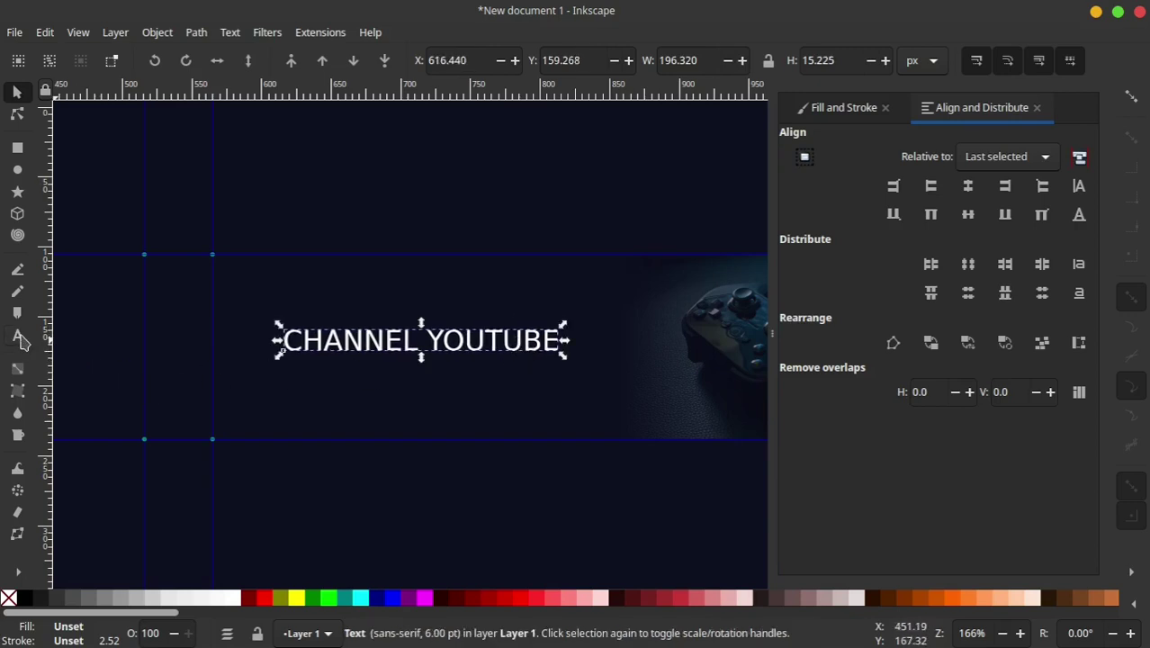
{"action": "left_click", "coordinate": [18, 337]}
{"action": "left_click_drag", "start_coordinate": [474, 340], "coordinate": [565, 391]}
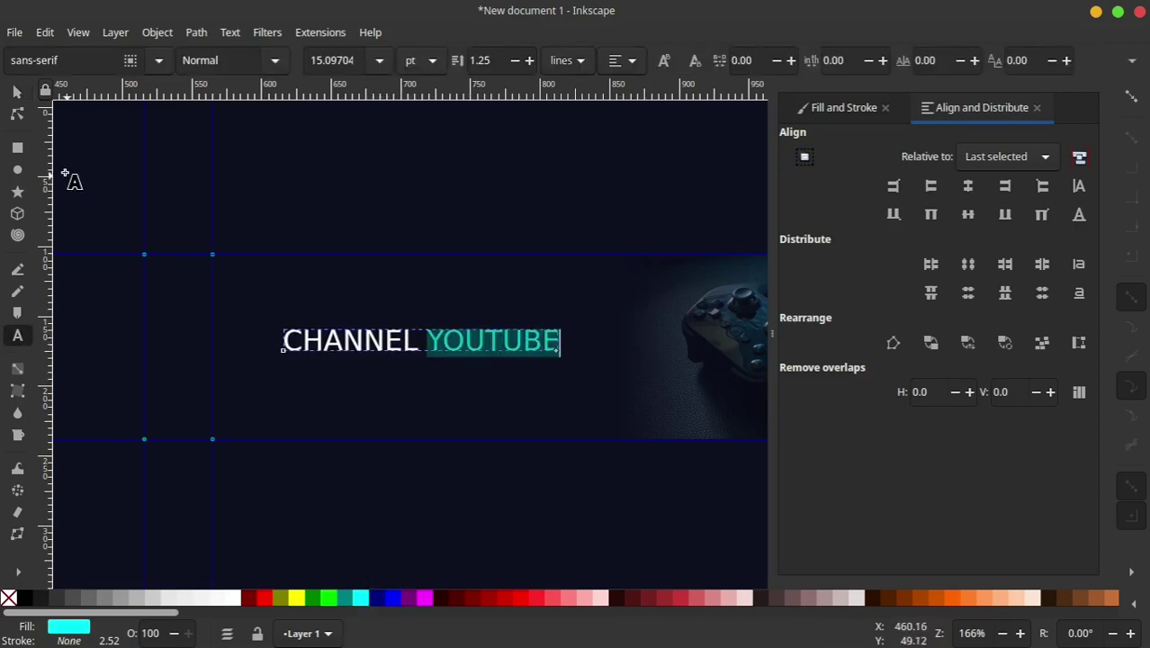
{"action": "left_click", "coordinate": [17, 92]}
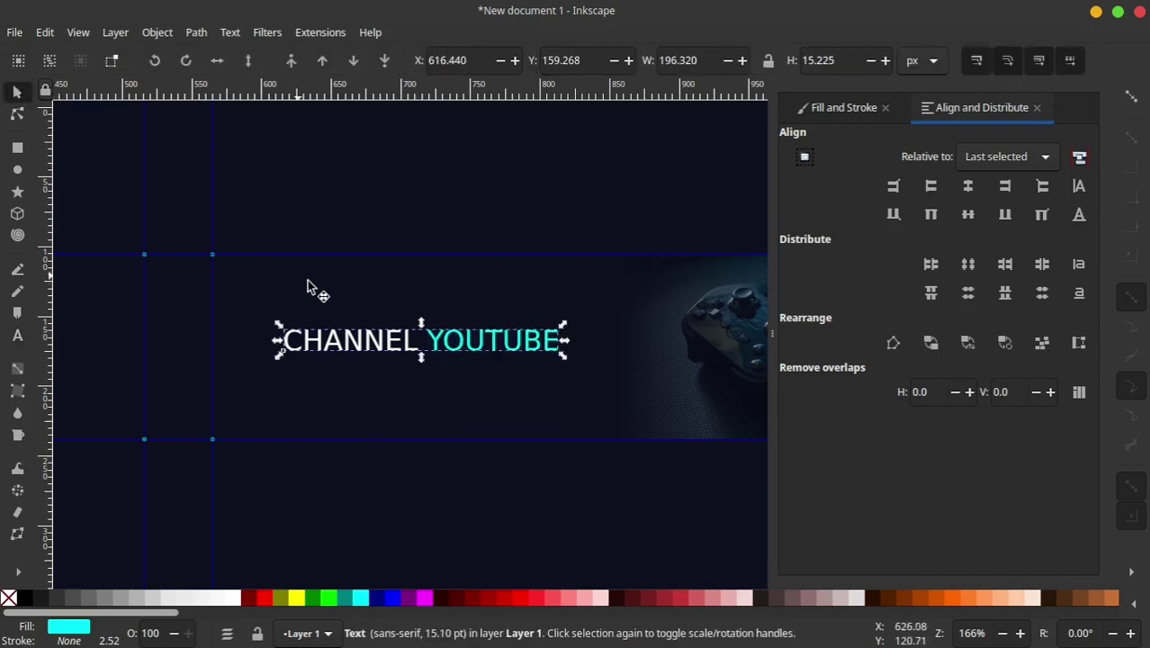
- Set the whole title in the Montserrat font with Bold Italic style
{"action": "double_click", "coordinate": [346, 341]}
{"action": "key", "text": "ctrl+a"}
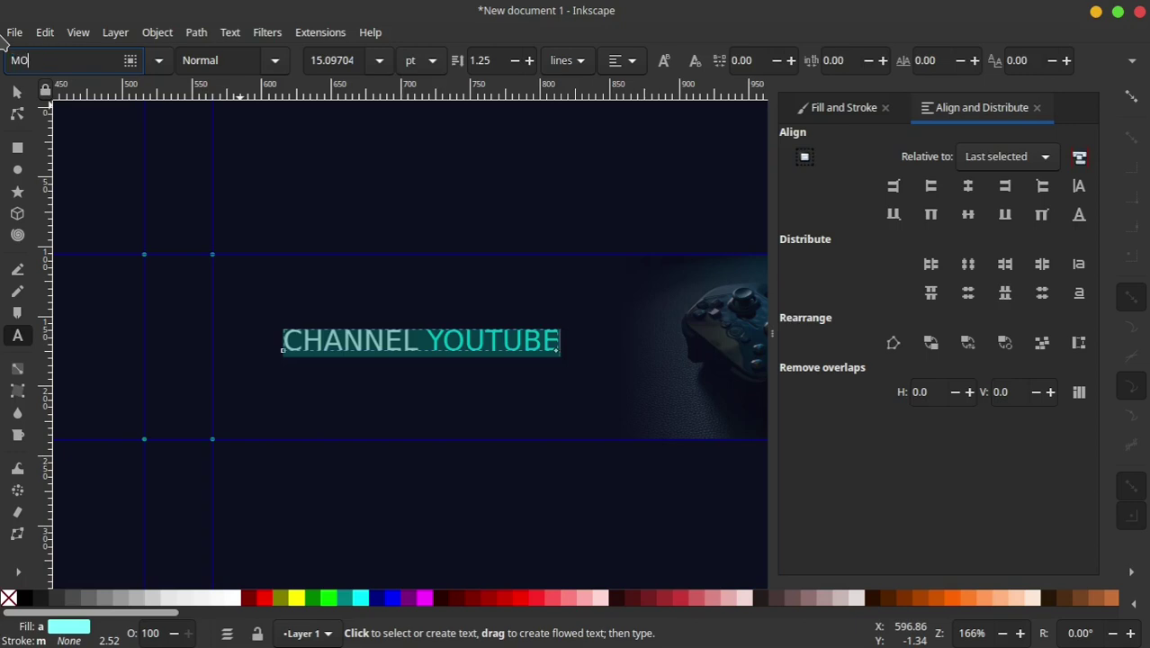
{"action": "type", "text": "N"}
{"action": "left_click", "coordinate": [41, 241]}
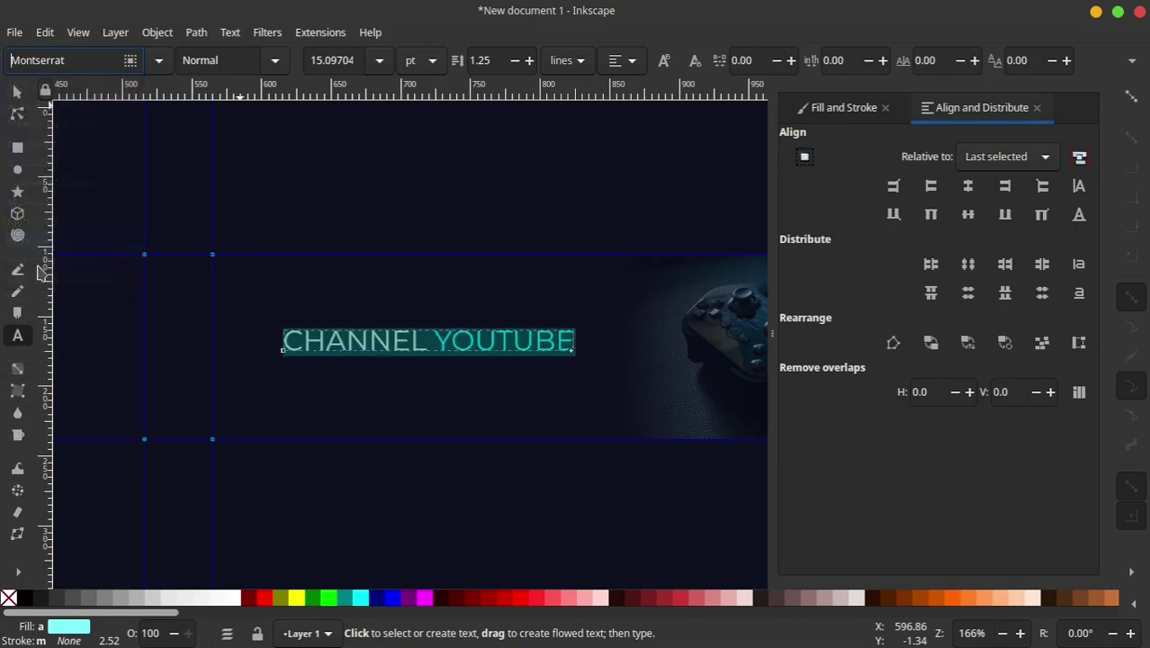
{"action": "left_click", "coordinate": [275, 61]}
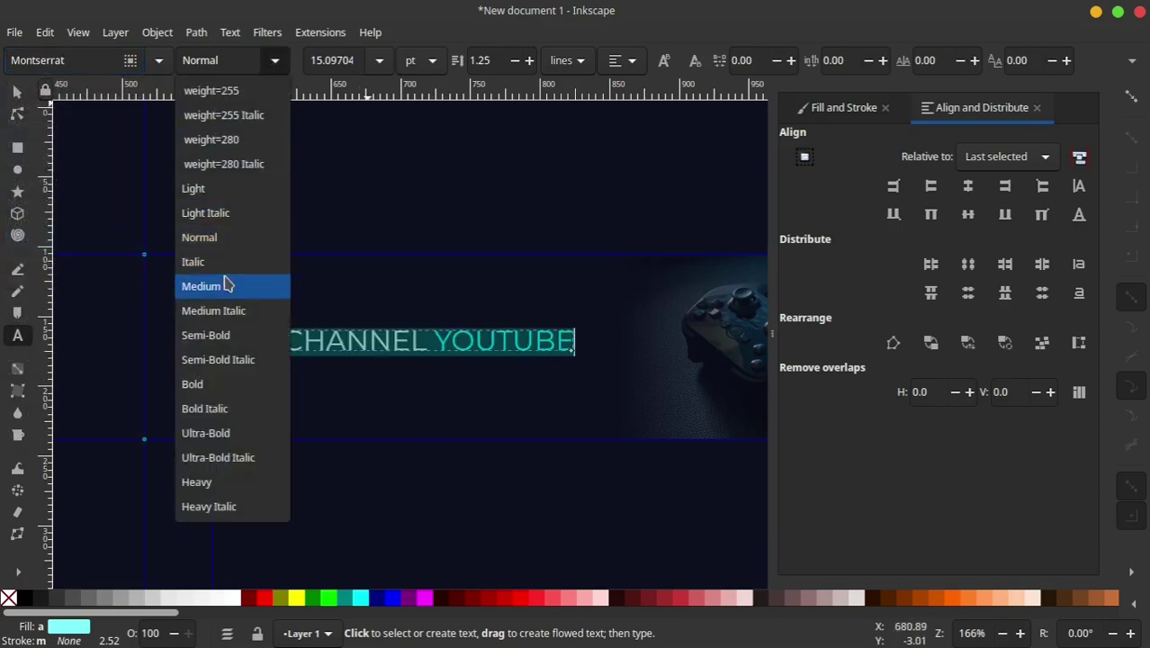
{"action": "left_click", "coordinate": [214, 409]}
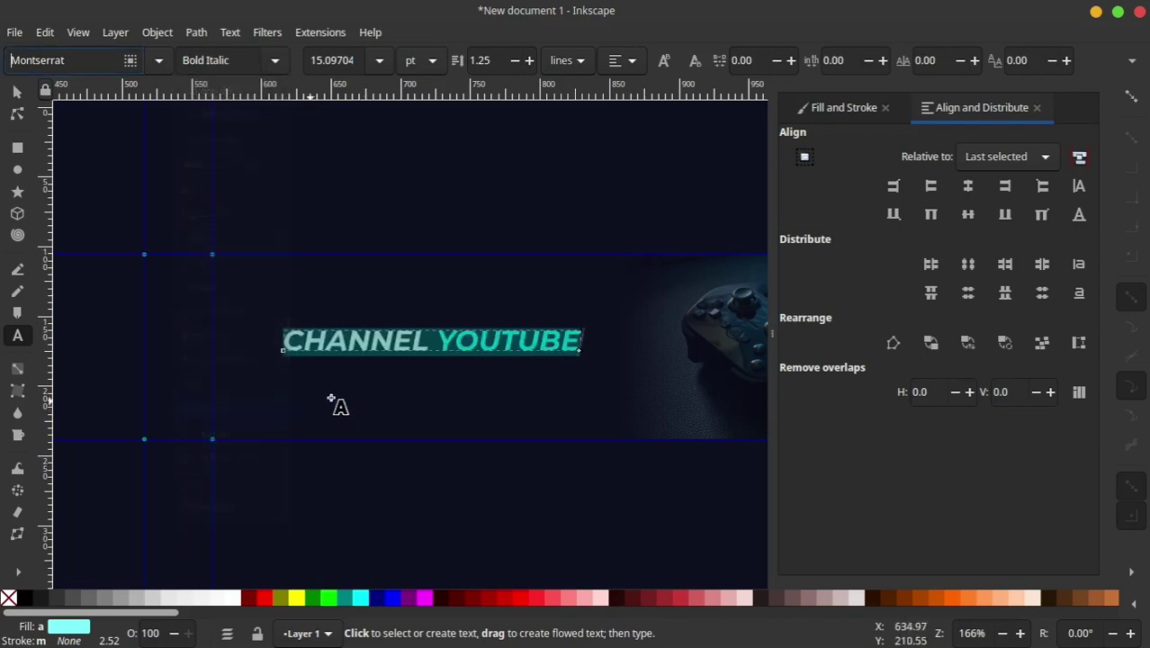
- Return to the Selector tool and select the banner background group
{"action": "left_click", "coordinate": [17, 93]}
{"action": "left_click", "coordinate": [372, 197]}
{"action": "scroll", "coordinate": [395, 311], "scroll_direction": "down", "scroll_amount": 2}
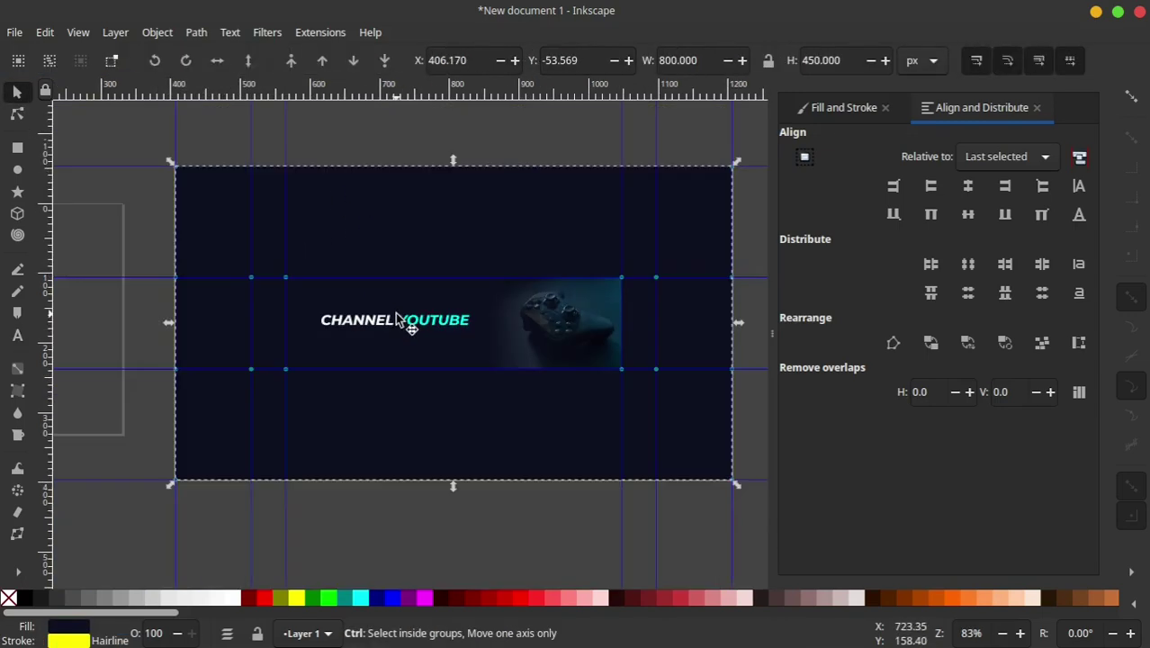
{"action": "scroll", "coordinate": [441, 333], "scroll_direction": "up", "scroll_amount": 1}
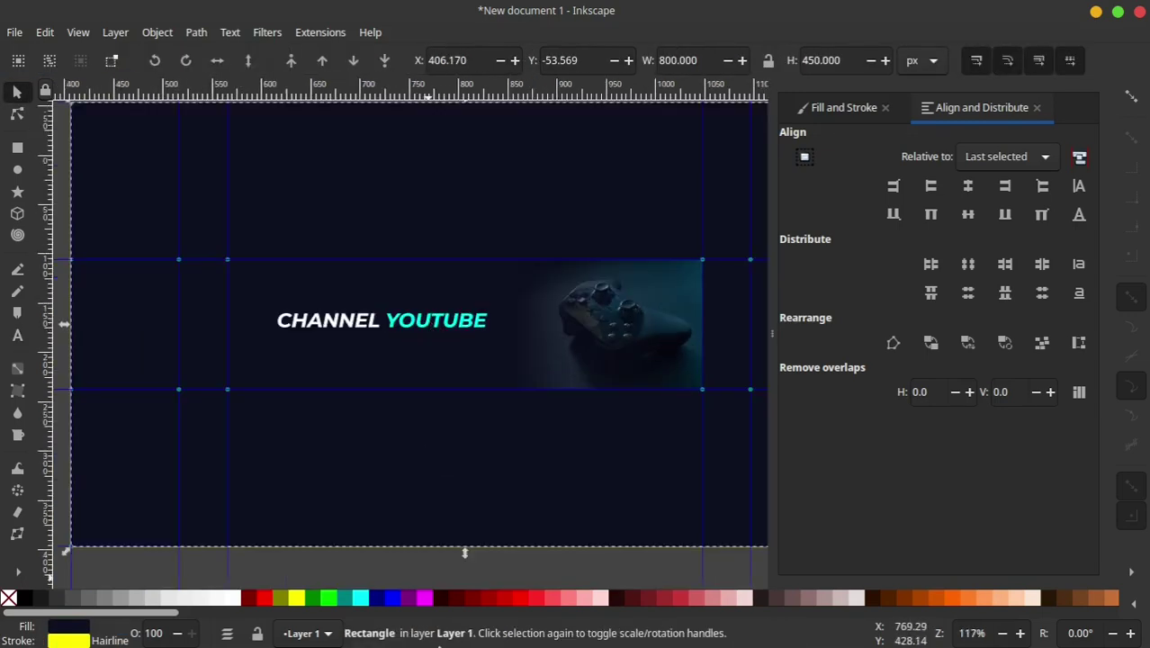
{"action": "left_click", "coordinate": [419, 624]}
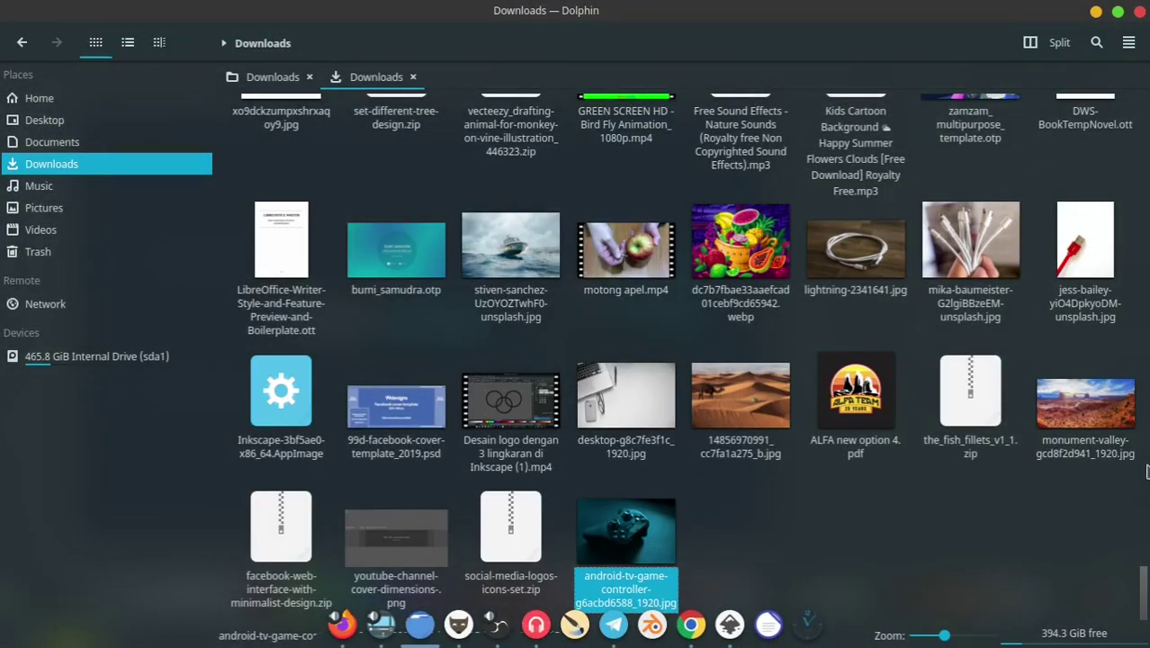
- Scroll Downloads in Dolphin and open the social-media-logos-icons-set folder
{"action": "left_click_drag", "start_coordinate": [1146, 472], "coordinate": [1146, 86]}
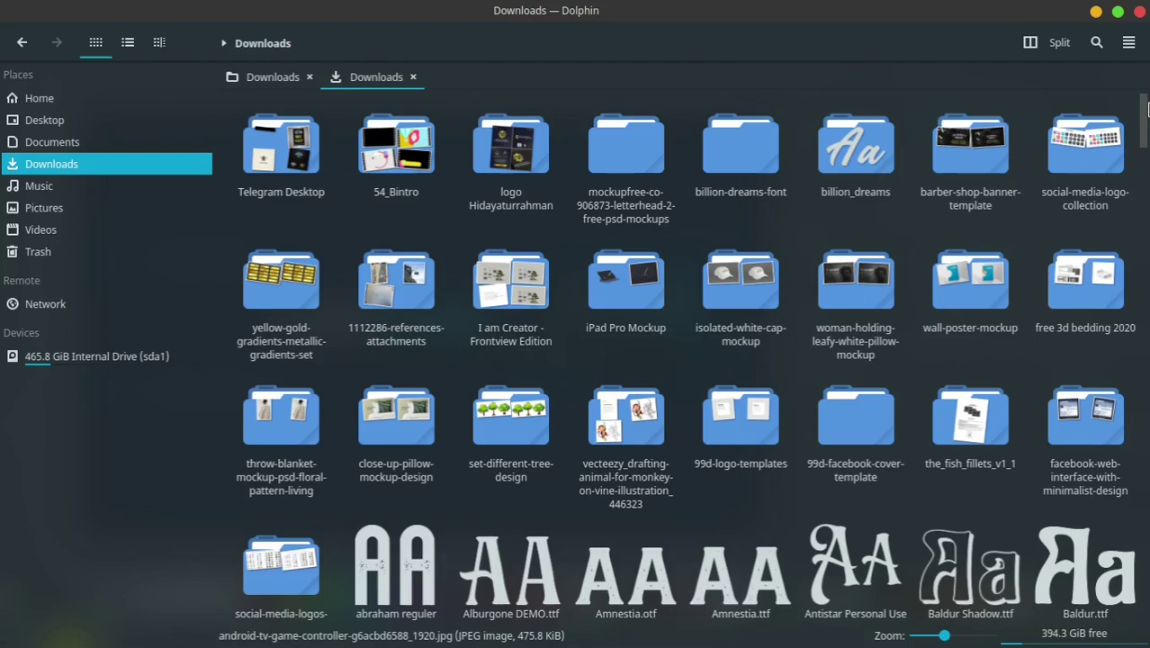
{"action": "left_click", "coordinate": [306, 588]}
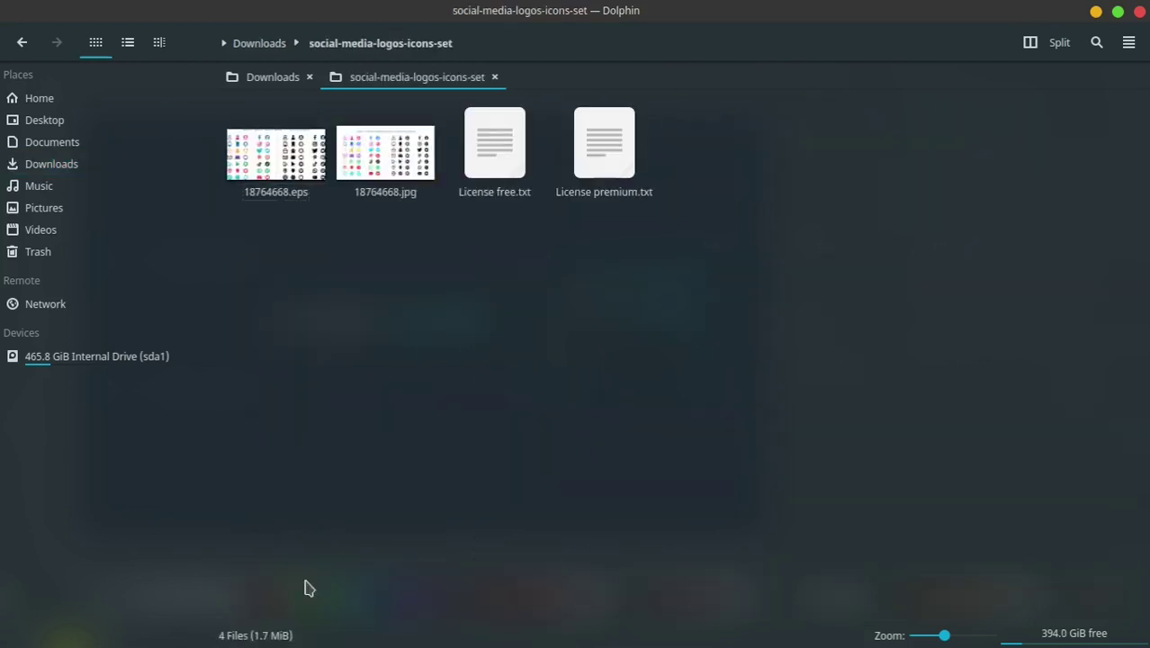
{"action": "mouse_move", "coordinate": [276, 162]}
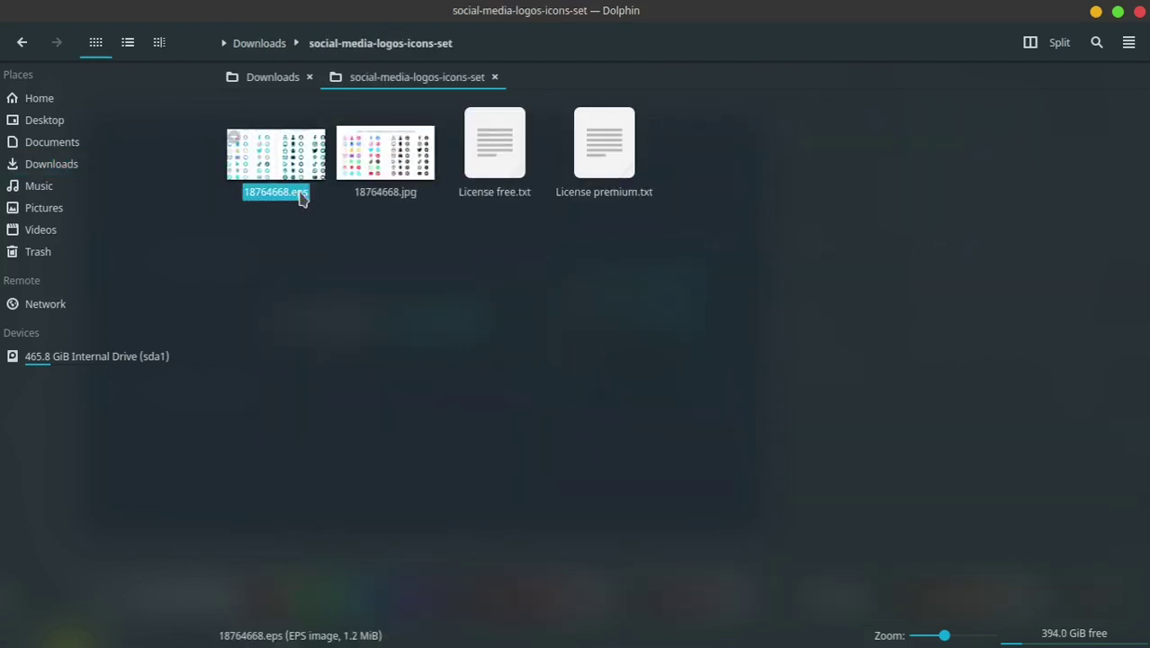
{"action": "left_click", "coordinate": [675, 627]}
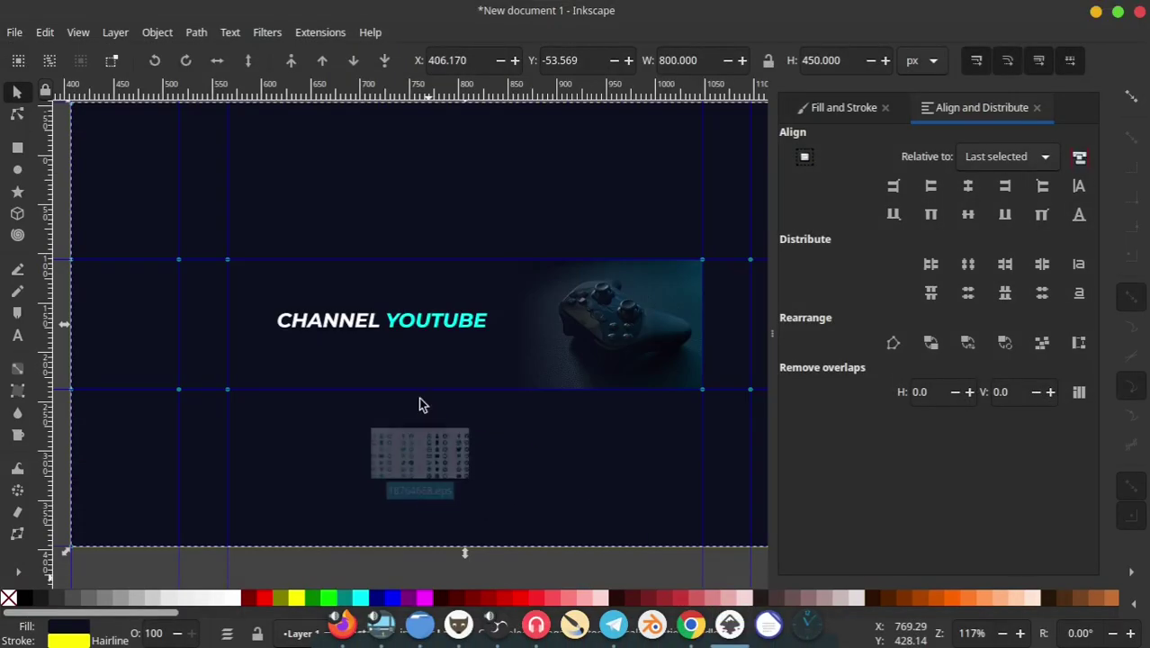
- Import 18764668.eps with default PDF import settings and place it below the banner
{"action": "left_click_drag", "start_coordinate": [650, 537], "coordinate": [419, 404]}
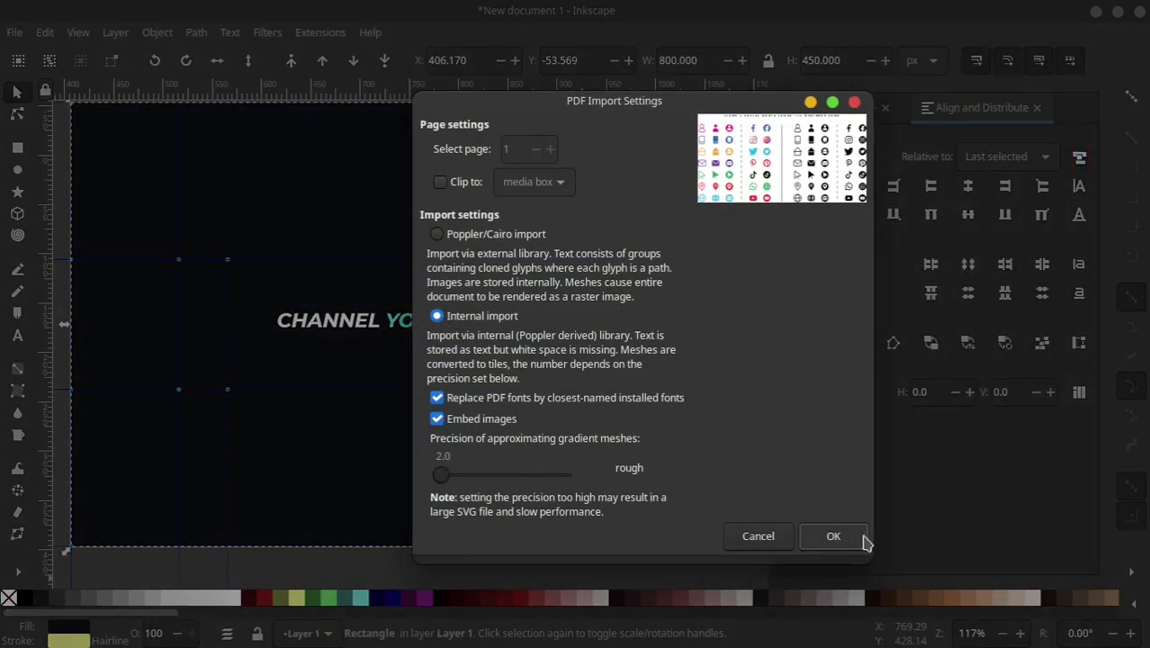
{"action": "left_click", "coordinate": [826, 538]}
{"action": "scroll", "coordinate": [471, 347], "scroll_direction": "down", "scroll_amount": 3}
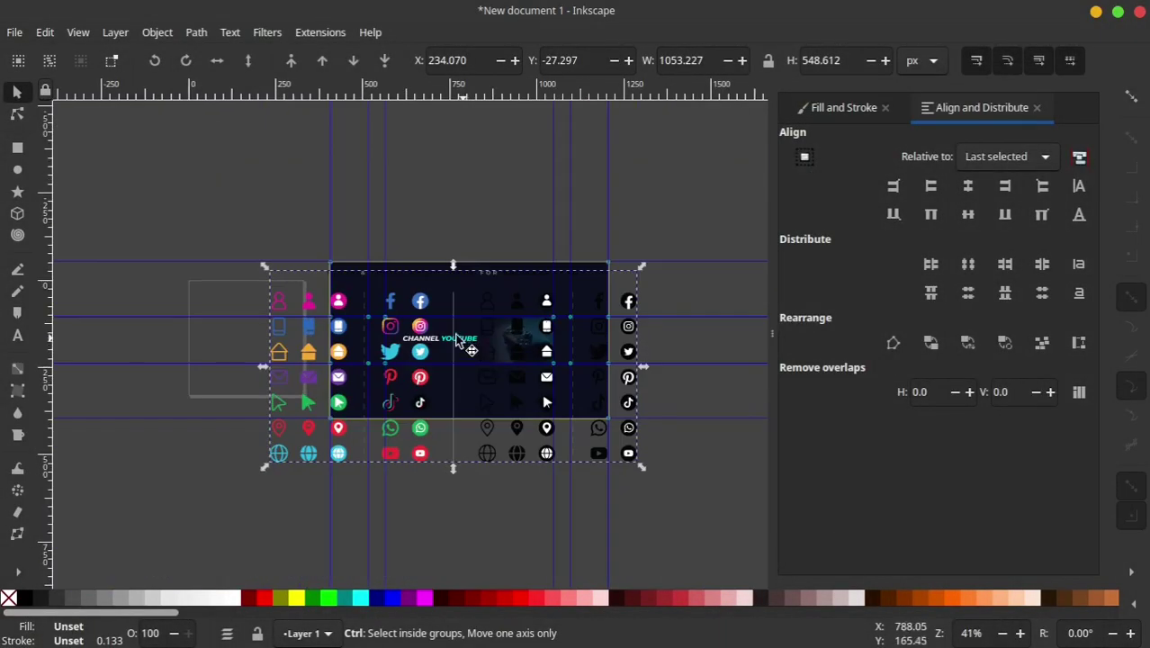
{"action": "left_click_drag", "start_coordinate": [429, 310], "coordinate": [441, 468]}
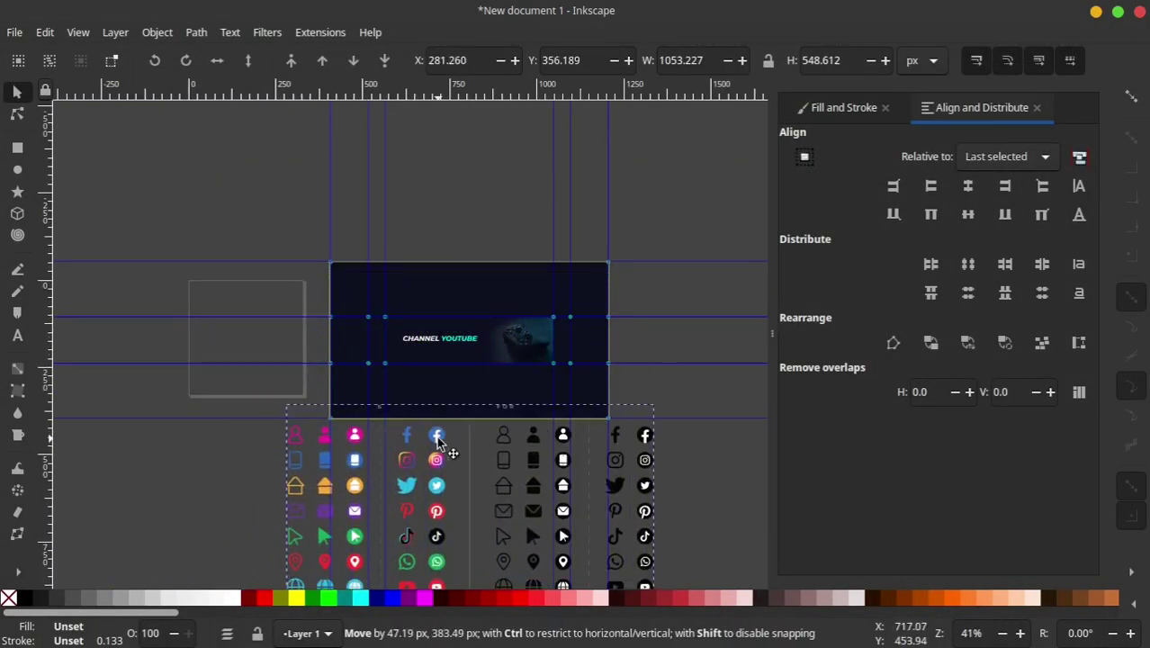
{"action": "scroll", "coordinate": [441, 467], "scroll_direction": "up", "scroll_amount": 3}
{"action": "scroll", "coordinate": [400, 297], "scroll_direction": "down", "scroll_amount": 2}
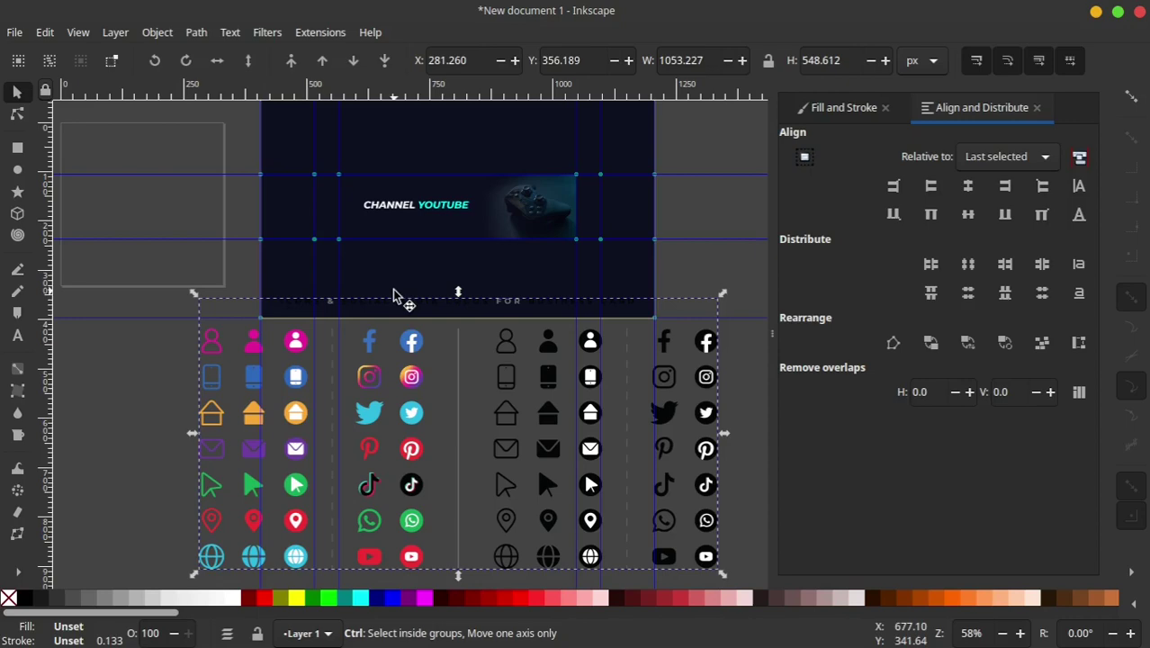
- Ungroup the icon sheet into separate icons
{"action": "right_click", "coordinate": [407, 344]}
{"action": "left_click", "coordinate": [456, 527]}
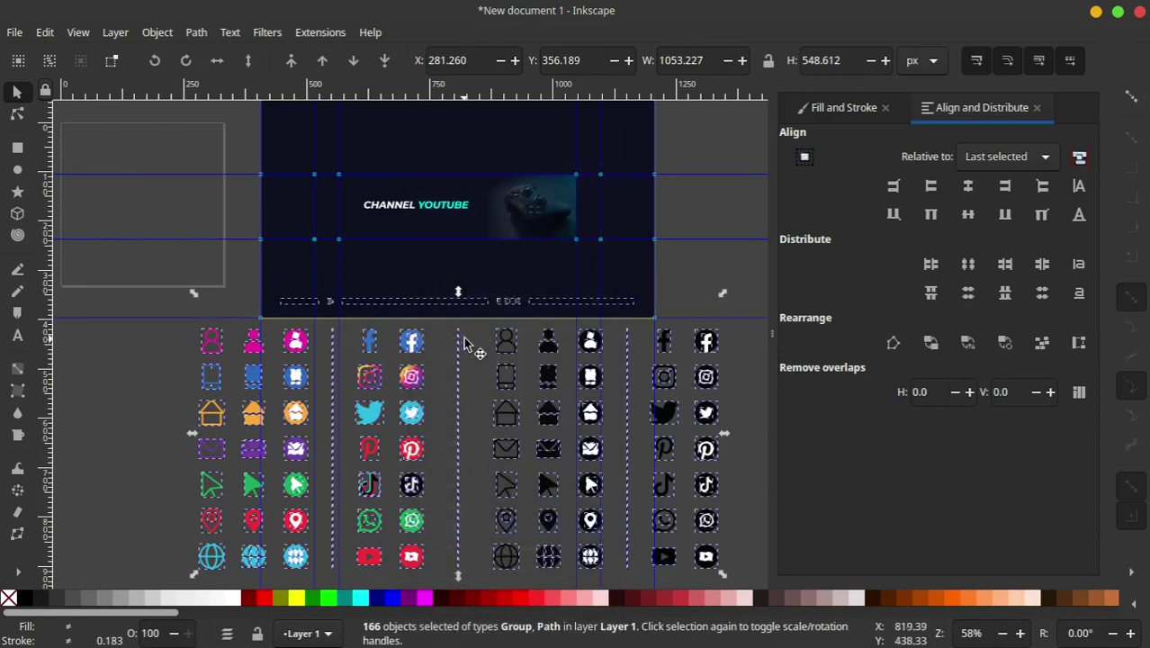
{"action": "left_click", "coordinate": [465, 345]}
{"action": "scroll", "coordinate": [432, 342], "scroll_direction": "up", "scroll_amount": 1}
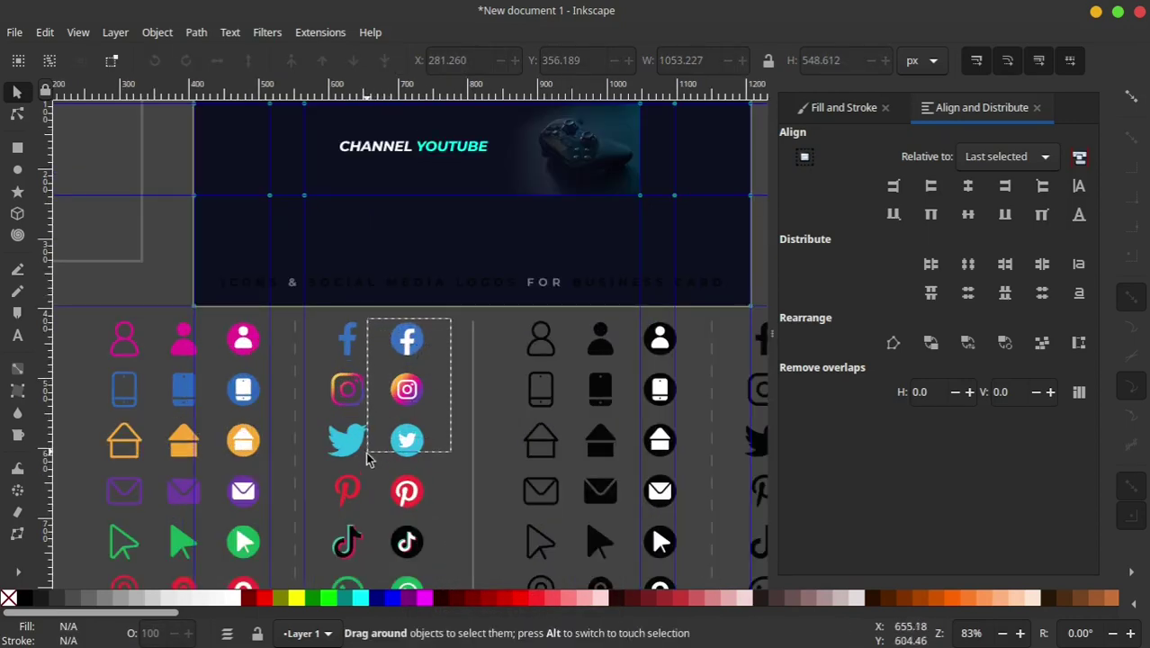
- Move the Facebook, Instagram and Twitter icons beside the banner and delete all other icons
{"action": "left_click_drag", "start_coordinate": [366, 459], "coordinate": [370, 460]}
{"action": "scroll", "coordinate": [429, 406], "scroll_direction": "down", "scroll_amount": 2}
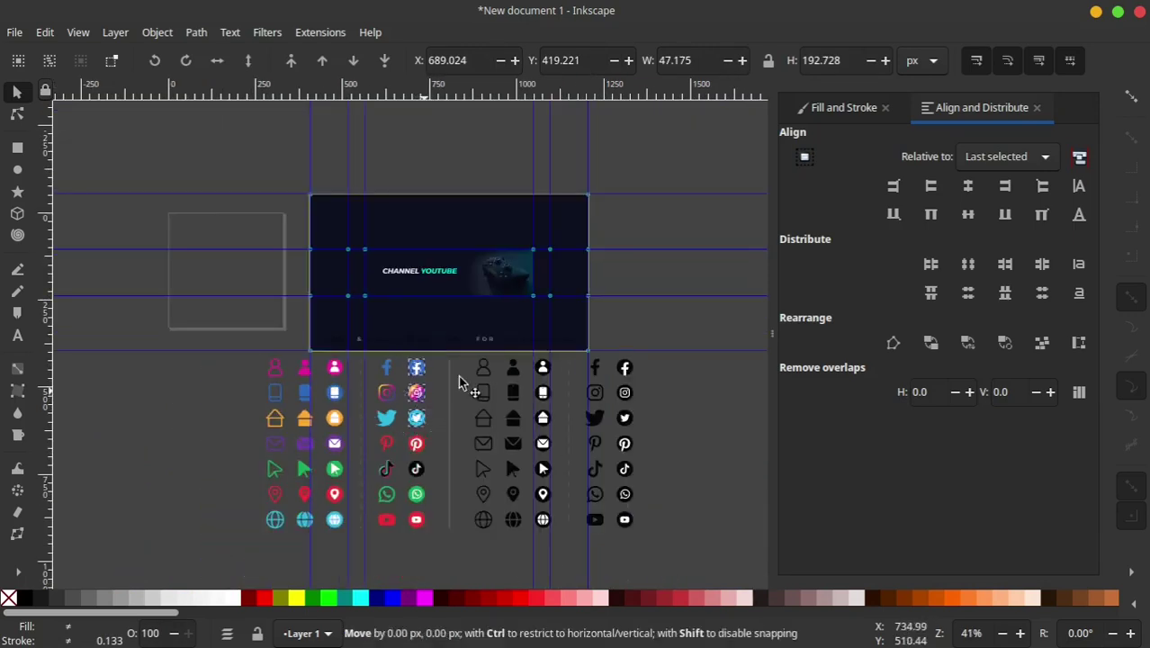
{"action": "left_click_drag", "start_coordinate": [458, 376], "coordinate": [658, 205]}
{"action": "left_click", "coordinate": [679, 340]}
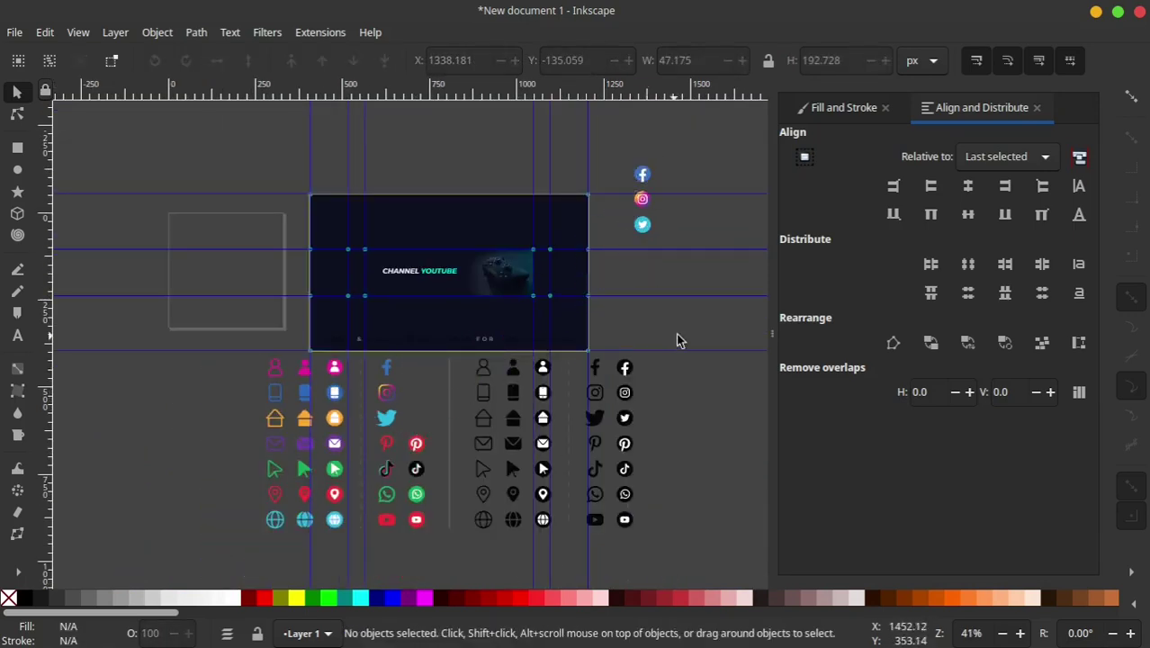
{"action": "left_click_drag", "start_coordinate": [728, 320], "coordinate": [178, 479]}
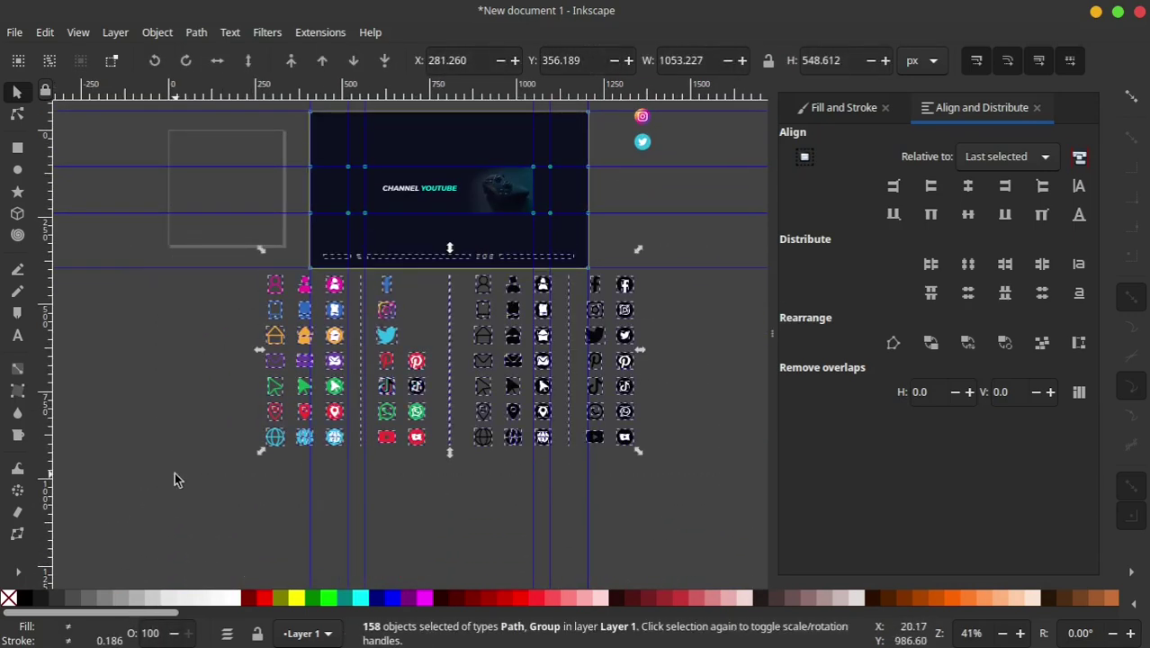
{"action": "key", "text": "Delete"}
{"action": "scroll", "coordinate": [623, 237], "scroll_direction": "down", "scroll_amount": 2}
{"action": "scroll", "coordinate": [645, 205], "scroll_direction": "up", "scroll_amount": 2}
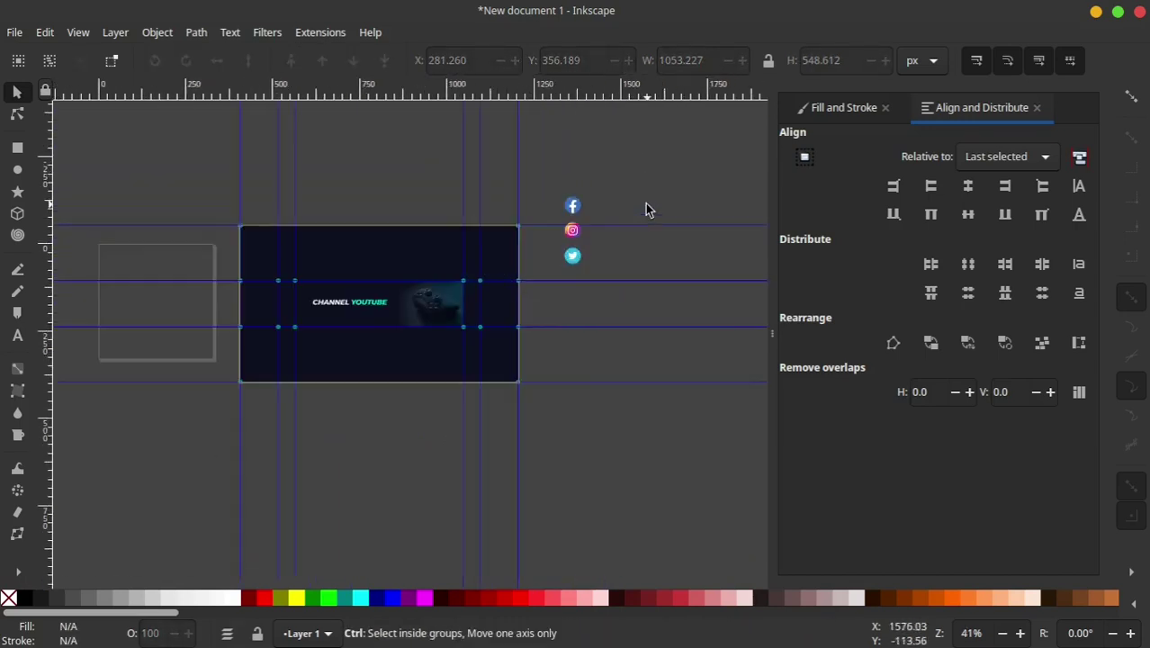
{"action": "scroll", "coordinate": [563, 215], "scroll_direction": "up", "scroll_amount": 4}
- Select the Facebook icon's parts and group the Instagram icon's parts together
{"action": "left_click", "coordinate": [552, 206]}
{"action": "left_click_drag", "start_coordinate": [639, 135], "coordinate": [427, 250]}
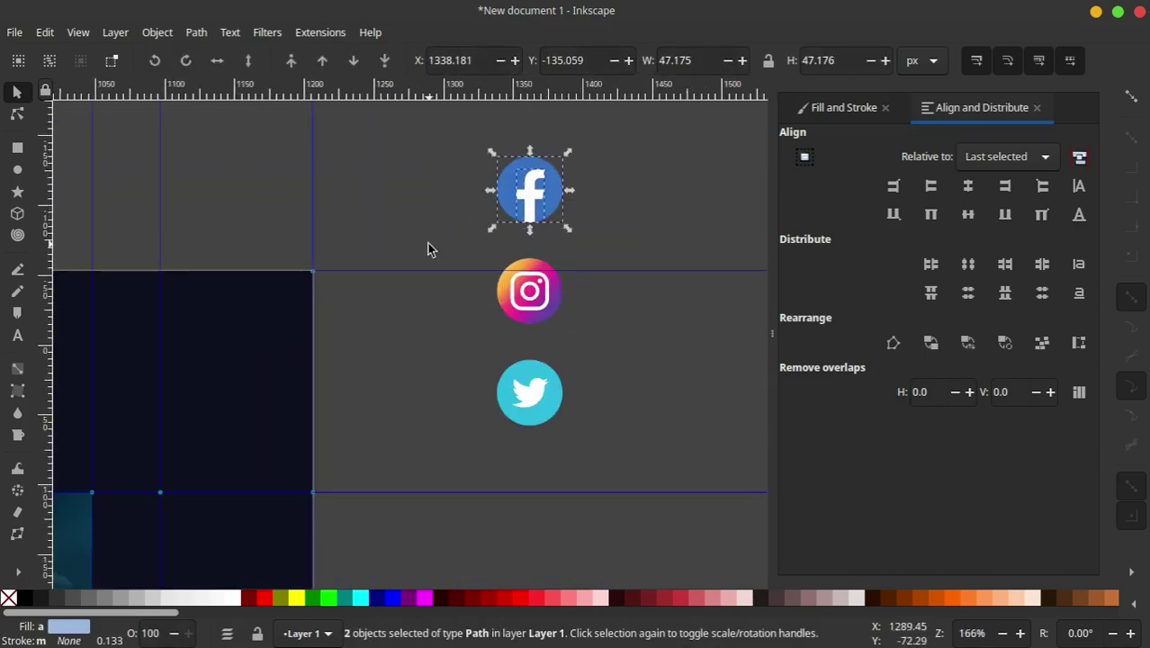
{"action": "left_click_drag", "start_coordinate": [630, 230], "coordinate": [470, 297]}
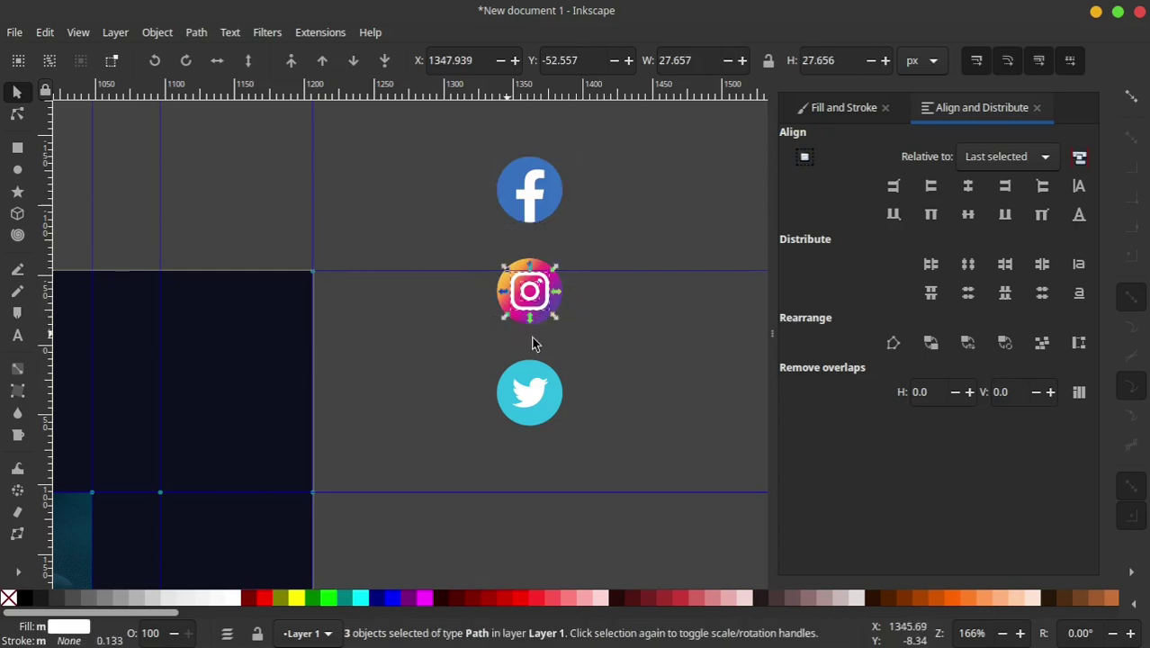
{"action": "key", "text": "ctrl+g"}
{"action": "left_click", "coordinate": [619, 297]}
{"action": "left_click_drag", "start_coordinate": [627, 259], "coordinate": [425, 353]}
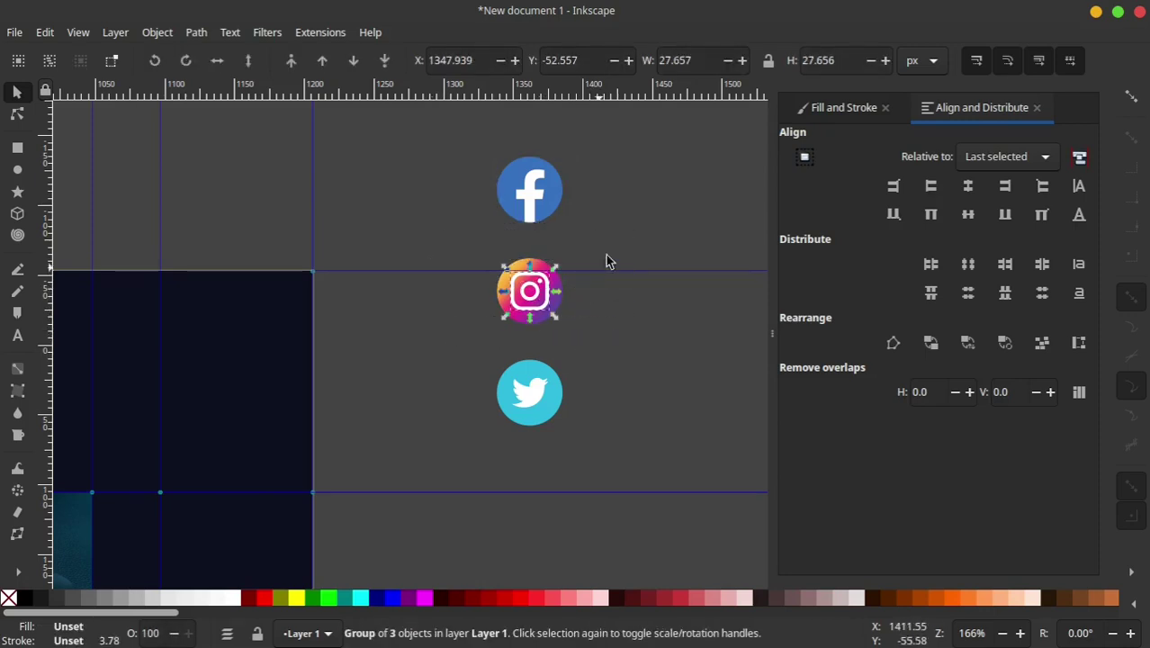
{"action": "left_click_drag", "start_coordinate": [456, 315], "coordinate": [443, 346]}
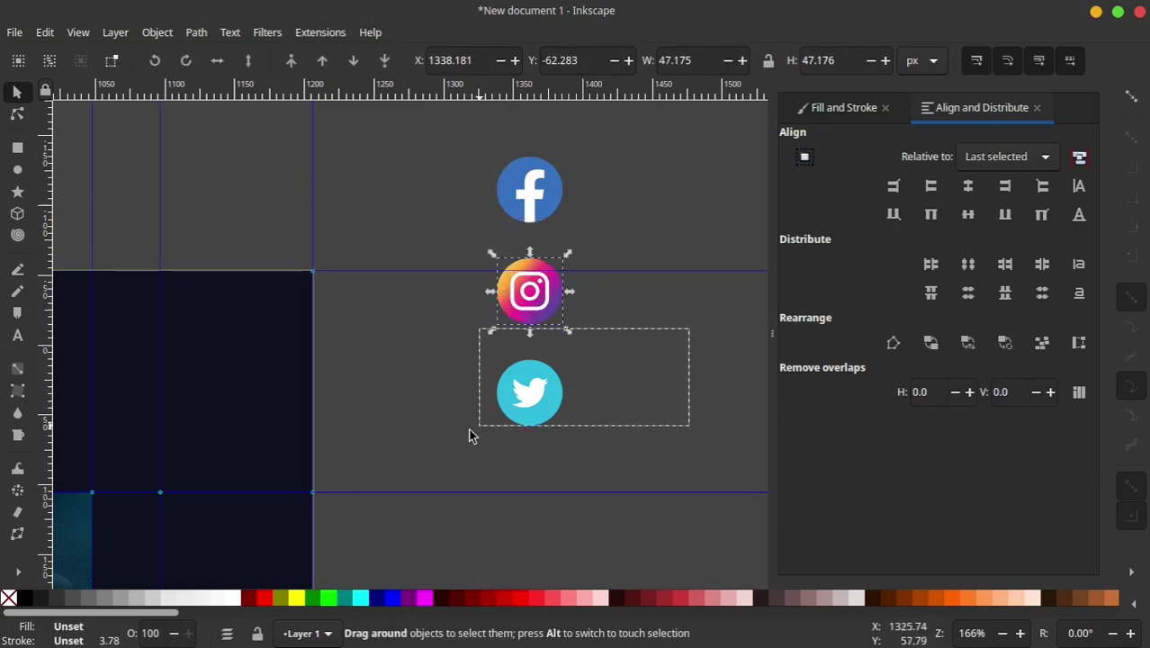
- Arrange Facebook, Instagram and Twitter into a row, Instagram in the middle
{"action": "left_click_drag", "start_coordinate": [470, 435], "coordinate": [482, 452]}
{"action": "left_click_drag", "start_coordinate": [521, 414], "coordinate": [740, 191]}
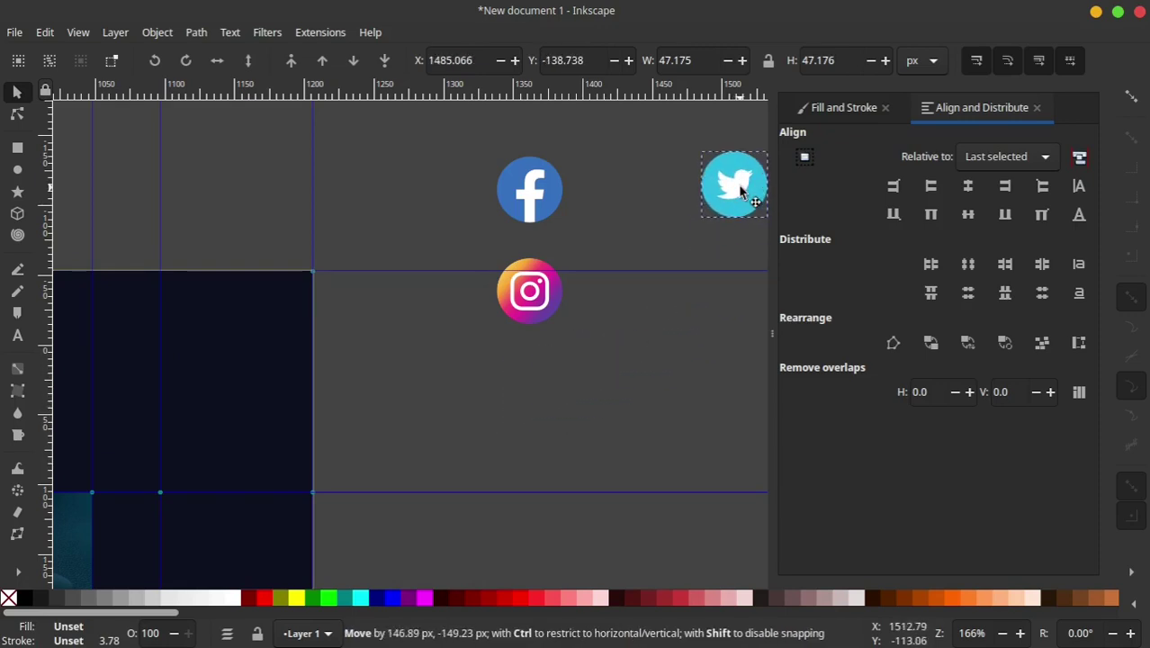
{"action": "scroll", "coordinate": [315, 324], "scroll_direction": "down", "scroll_amount": 2}
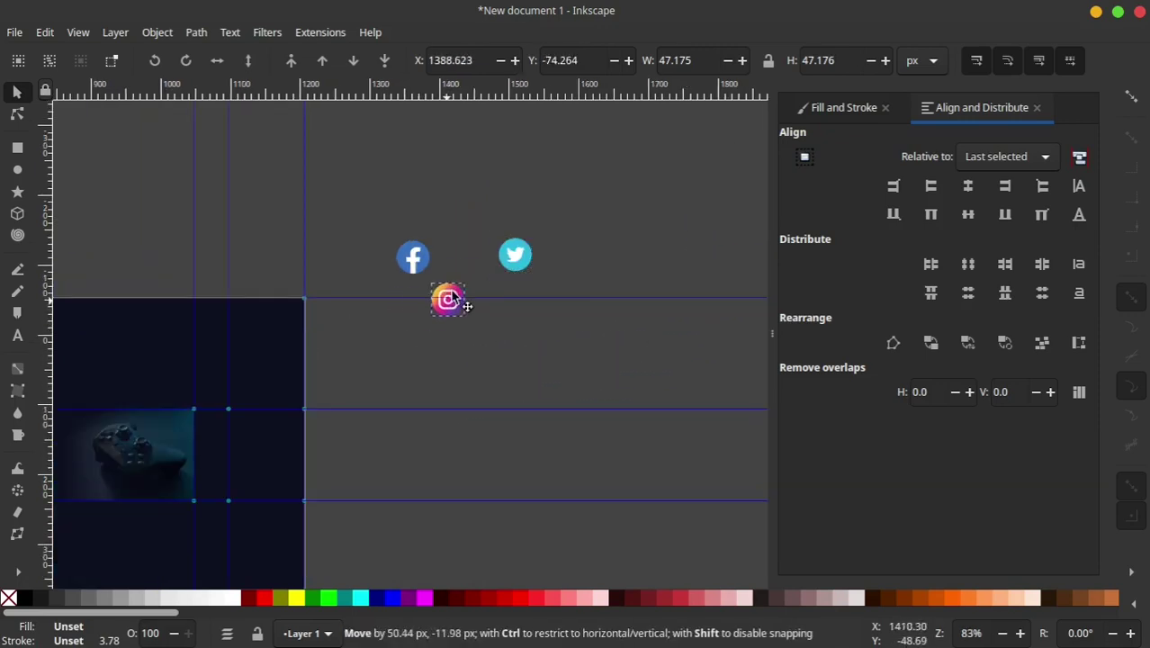
{"action": "mouse_move", "coordinate": [414, 310]}
{"action": "left_mouse_down"}
{"action": "mouse_move", "coordinate": [465, 260]}
{"action": "mouse_move", "coordinate": [668, 250]}
{"action": "mouse_move", "coordinate": [740, 225]}
{"action": "left_mouse_up"}
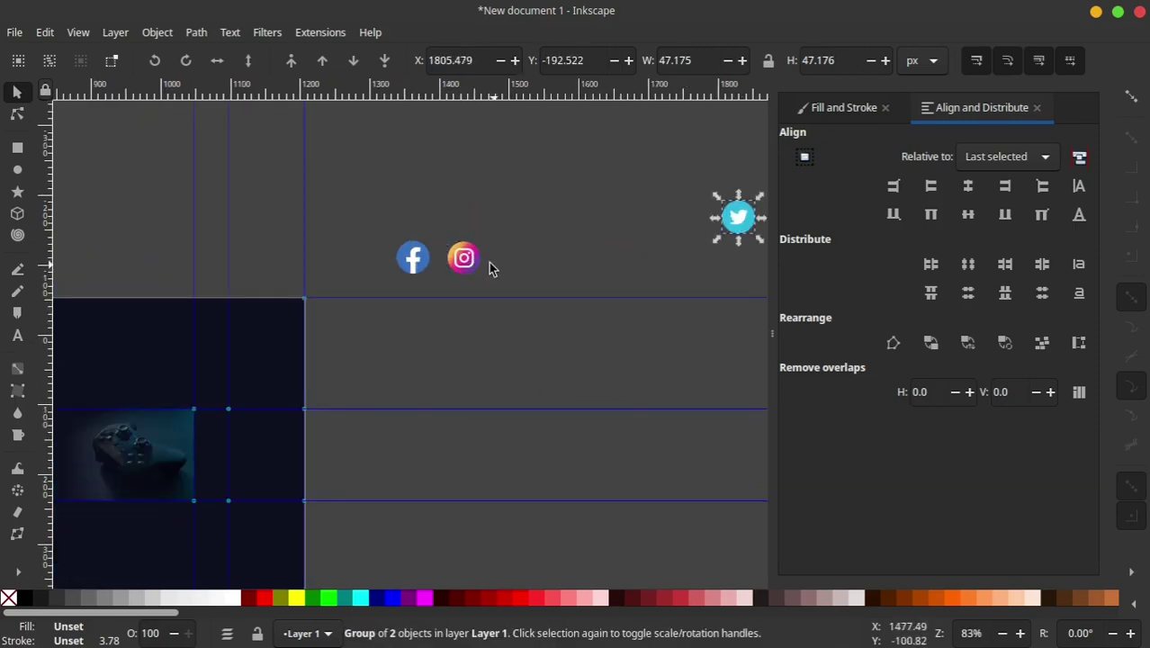
{"action": "left_click_drag", "start_coordinate": [468, 261], "coordinate": [580, 224]}
{"action": "key", "text": "Escape"}
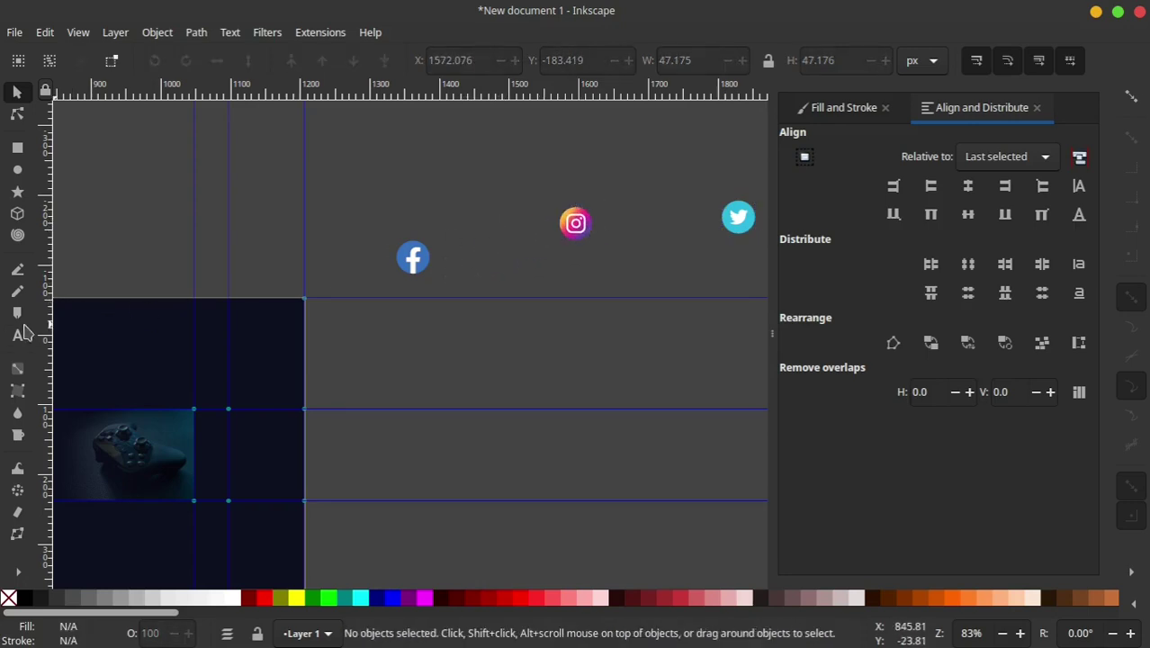
{"action": "left_click", "coordinate": [18, 335]}
{"action": "scroll", "coordinate": [442, 265], "scroll_direction": "up", "scroll_amount": 4}
- Add a 'NAMA FACEBOOK' label beside Facebook and place copies beside Instagram and Twitter
{"action": "type", "text": "FACEBOOK"}
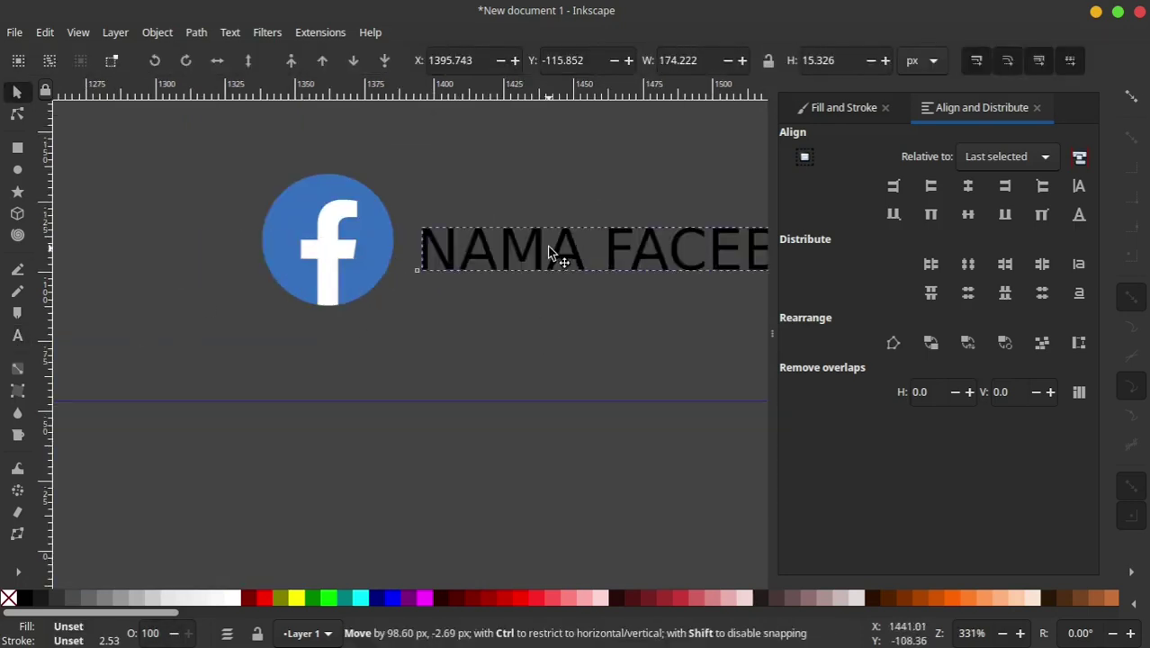
{"action": "scroll", "coordinate": [558, 252], "scroll_direction": "down", "scroll_amount": 4}
{"action": "left_click", "coordinate": [542, 243]}
{"action": "mouse_move", "coordinate": [386, 281]}
{"action": "left_mouse_down"}
{"action": "mouse_move", "coordinate": [606, 288]}
{"action": "mouse_move", "coordinate": [697, 198]}
{"action": "mouse_move", "coordinate": [533, 363]}
{"action": "mouse_move", "coordinate": [208, 352]}
{"action": "left_mouse_up"}
{"action": "scroll", "coordinate": [534, 362], "scroll_direction": "down", "scroll_amount": 1}
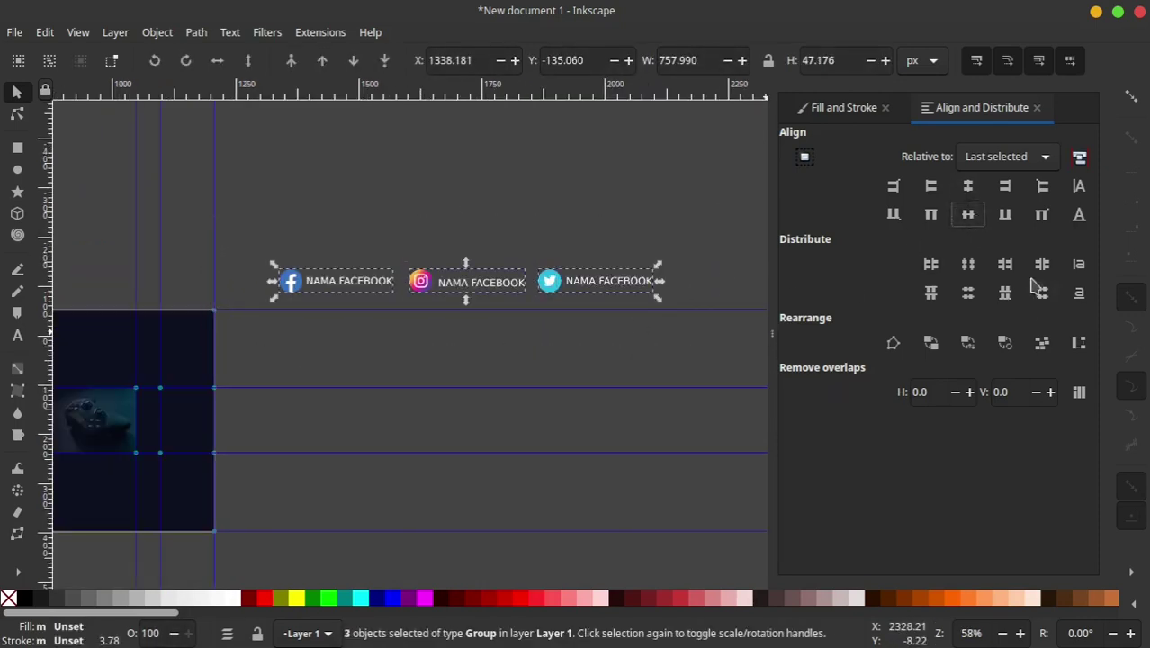
- Group the three labelled icons into a single row object
{"action": "left_click_drag", "start_coordinate": [702, 213], "coordinate": [254, 335]}
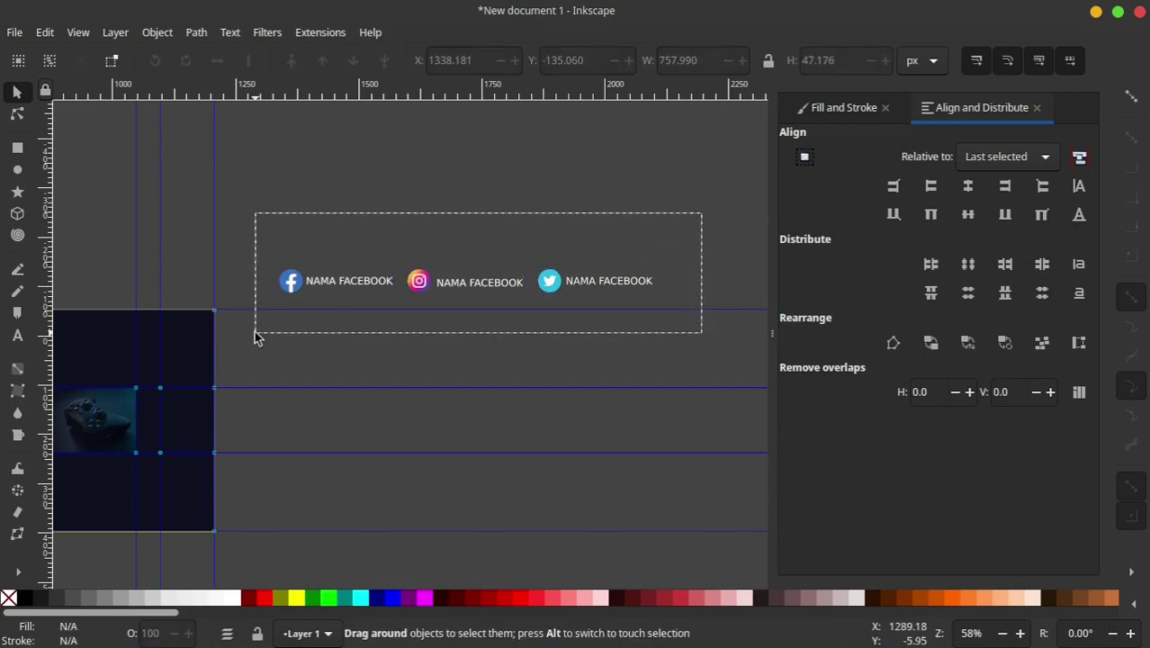
{"action": "right_click", "coordinate": [339, 279]}
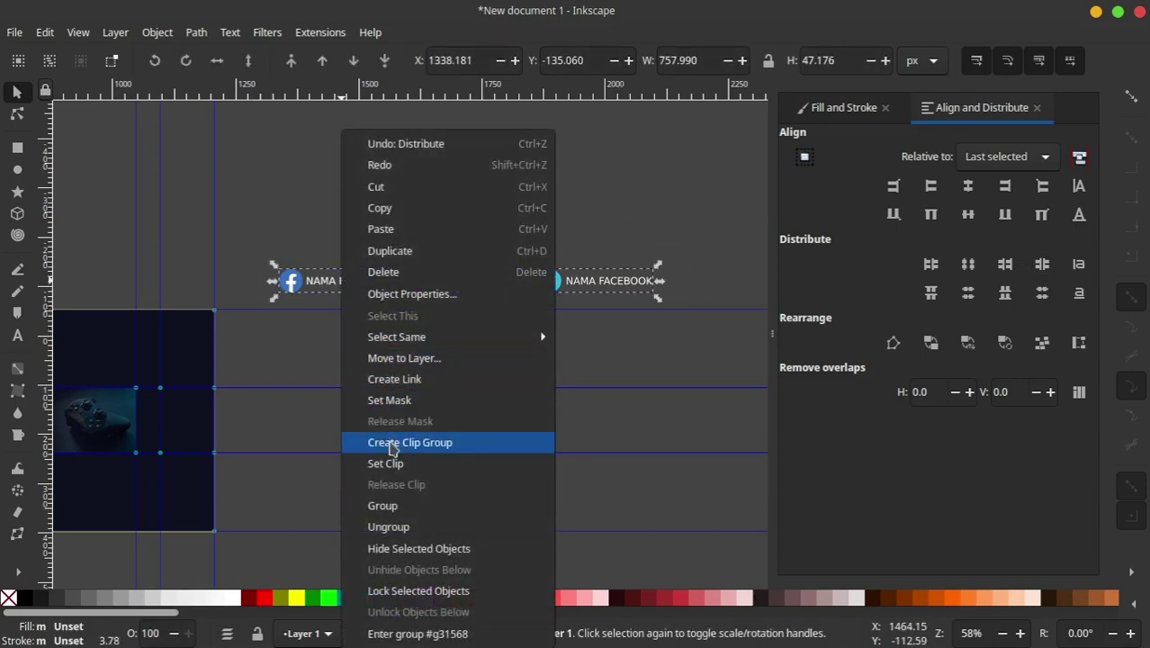
{"action": "left_click", "coordinate": [398, 507]}
{"action": "scroll", "coordinate": [638, 336], "scroll_direction": "down", "scroll_amount": 2, "text": "ctrl"}
{"action": "scroll", "coordinate": [638, 342], "scroll_direction": "left", "scroll_amount": 2}
- Move the icon row onto the banner and scale it to about 22% under the title
{"action": "scroll", "coordinate": [527, 360], "scroll_direction": "up", "scroll_amount": 1}
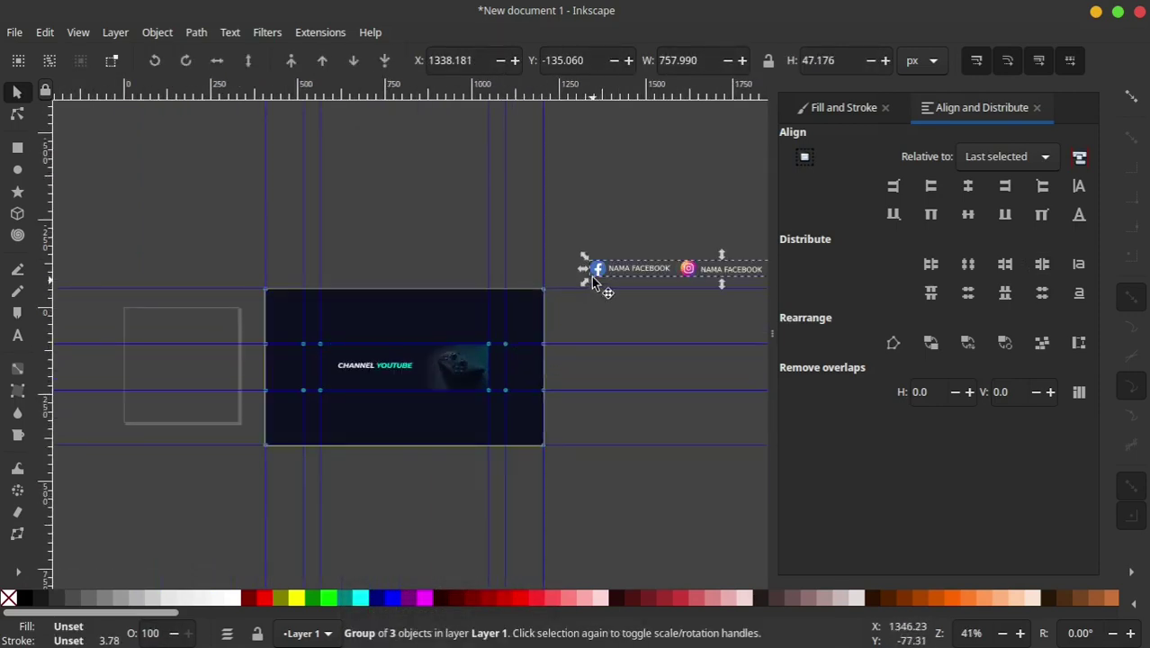
{"action": "mouse_move", "coordinate": [591, 276]}
{"action": "left_mouse_down"}
{"action": "mouse_move", "coordinate": [353, 399]}
{"action": "mouse_move", "coordinate": [325, 378]}
{"action": "left_mouse_up"}
{"action": "scroll", "coordinate": [410, 379], "scroll_direction": "up", "scroll_amount": 2, "text": "ctrl"}
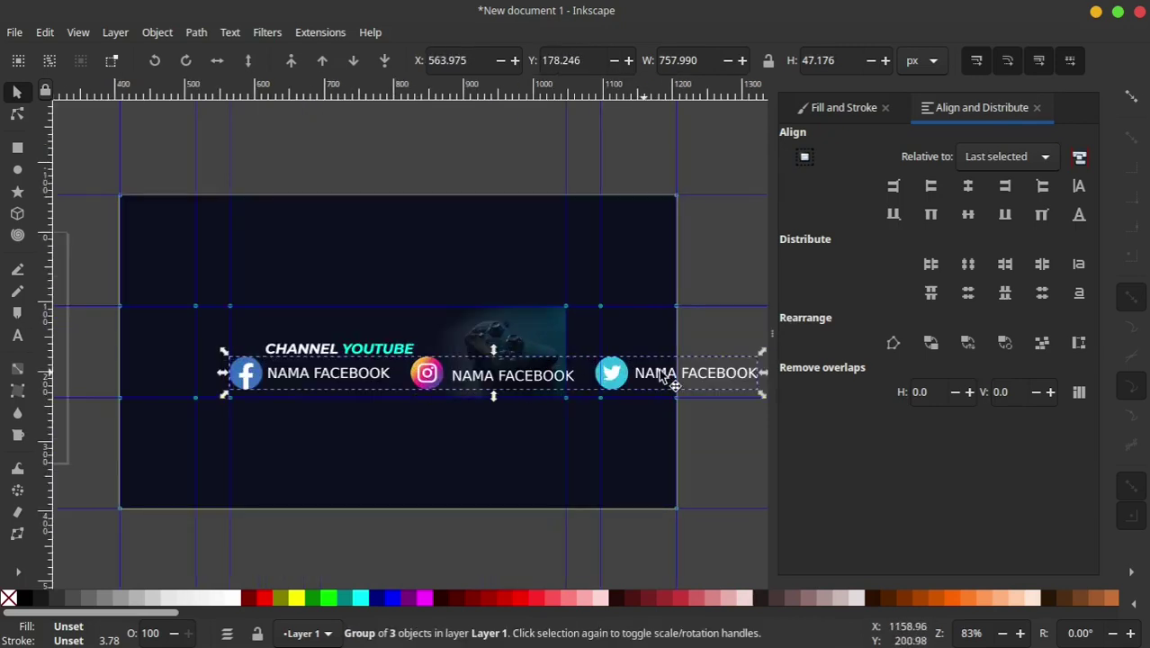
{"action": "left_click_drag", "start_coordinate": [762, 356], "coordinate": [418, 380]}
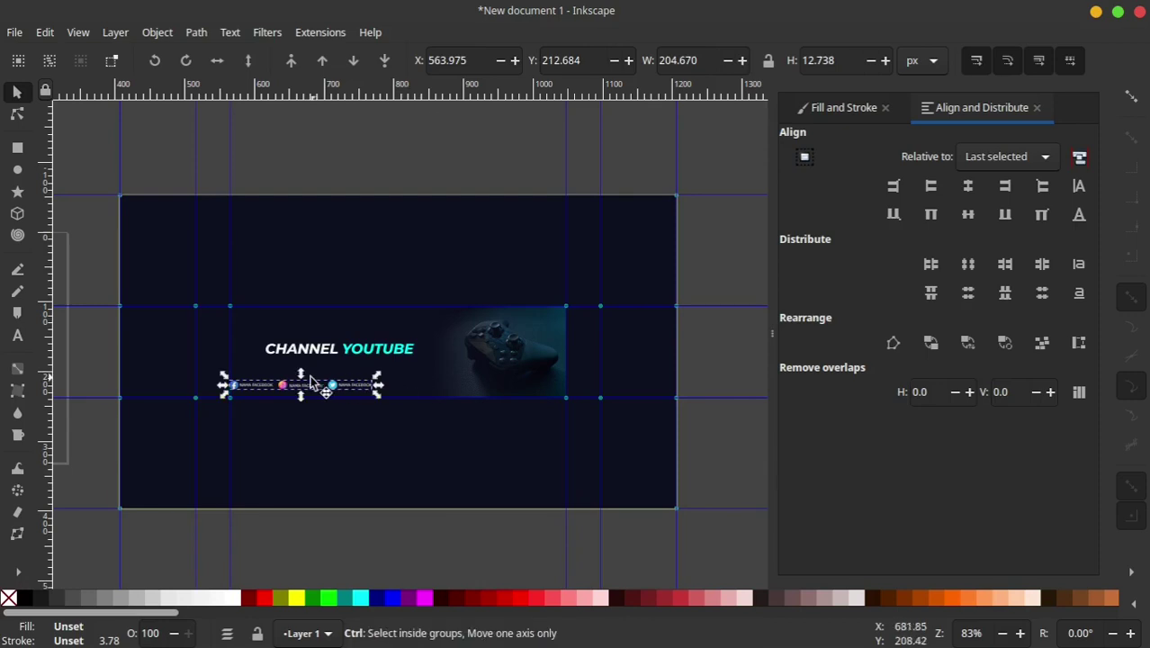
{"action": "scroll", "coordinate": [309, 377], "scroll_direction": "up", "scroll_amount": 2, "text": "ctrl"}
{"action": "left_click_drag", "start_coordinate": [273, 386], "coordinate": [353, 365]}
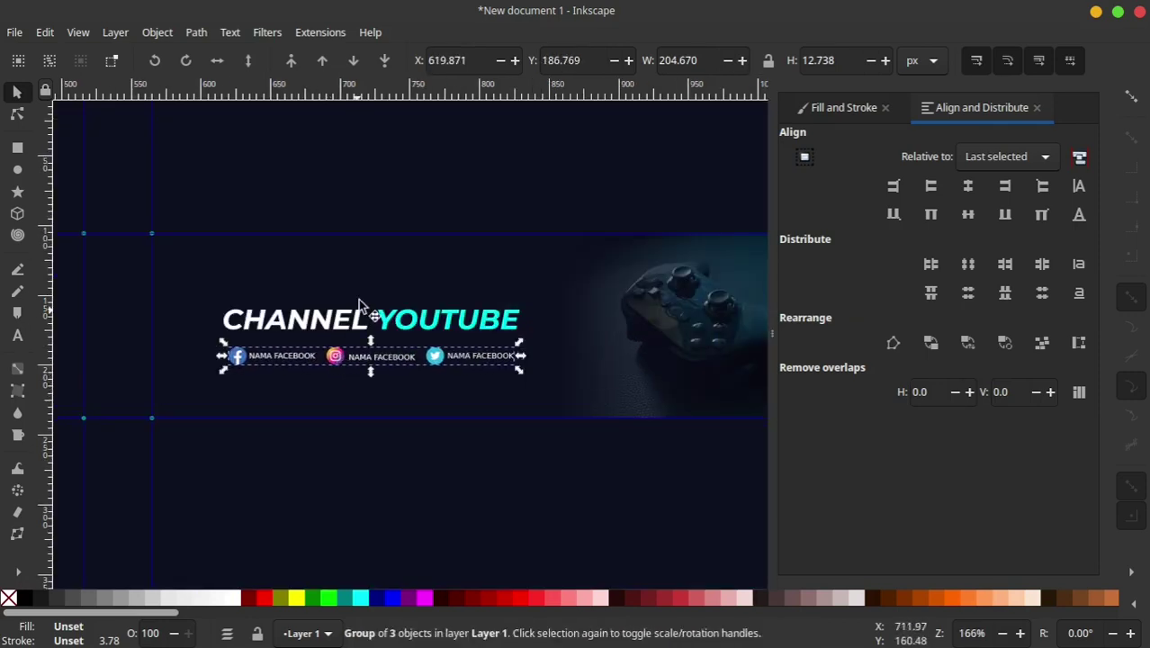
- Select the navy background, then go back to Dolphin's Downloads folder
{"action": "left_click", "coordinate": [382, 214]}
{"action": "scroll", "coordinate": [304, 282], "scroll_direction": "down", "scroll_amount": 2, "text": "ctrl"}
{"action": "scroll", "coordinate": [381, 283], "scroll_direction": "down", "scroll_amount": 1, "text": "ctrl"}
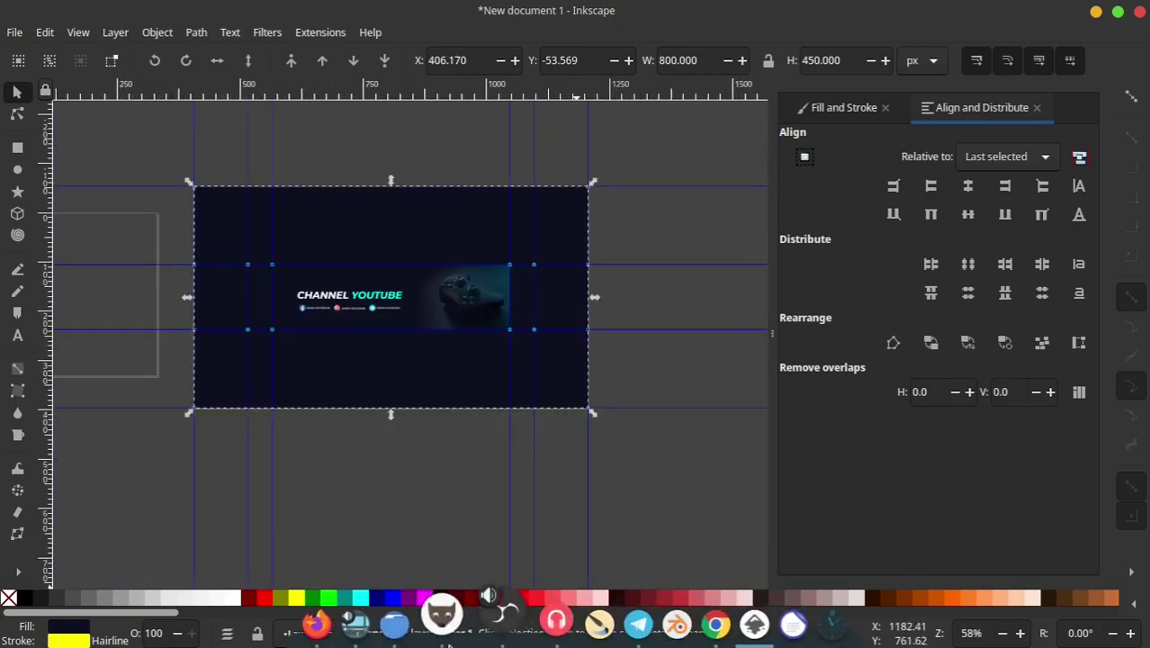
{"action": "left_click", "coordinate": [420, 624]}
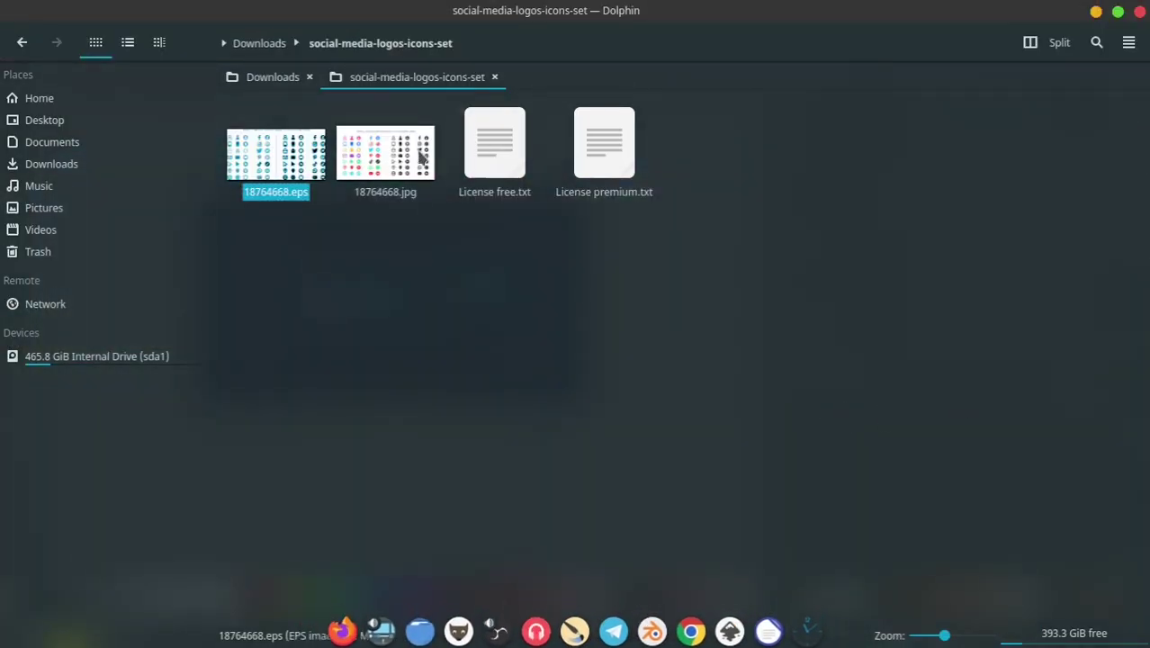
{"action": "left_click", "coordinate": [22, 45]}
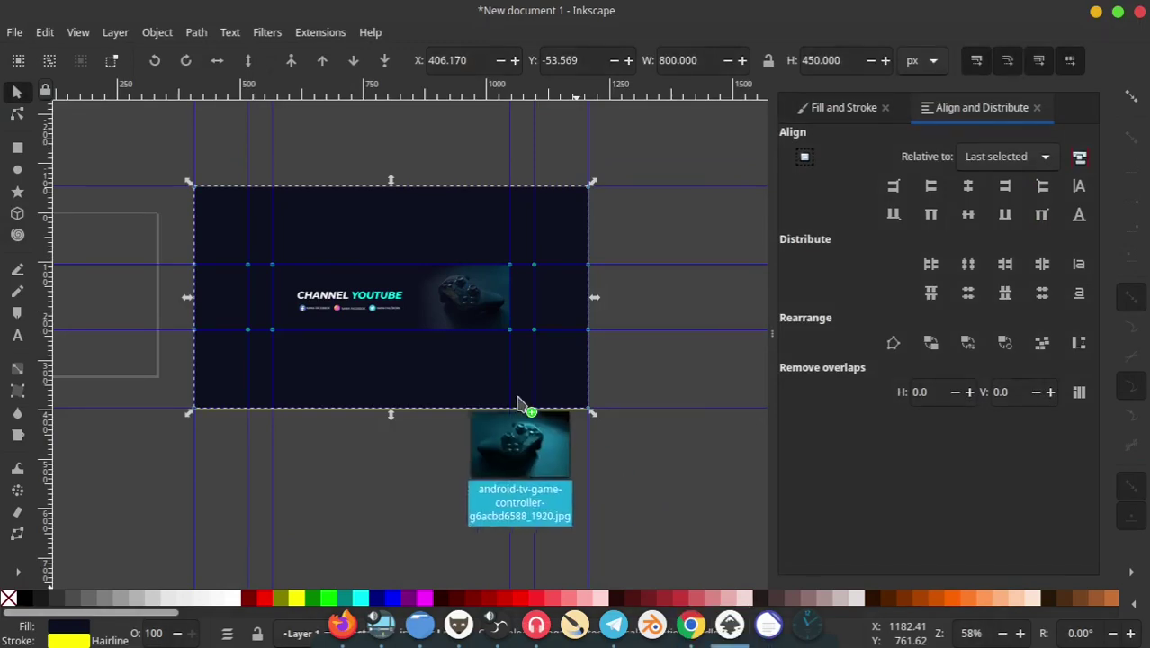
- Import the controller photo and scale it up to cover the whole banner
{"action": "mouse_move", "coordinate": [711, 635]}
{"action": "left_mouse_down"}
{"action": "mouse_move", "coordinate": [527, 414]}
{"action": "mouse_move", "coordinate": [410, 334]}
{"action": "left_mouse_up"}
{"action": "left_click_drag", "start_coordinate": [504, 396], "coordinate": [583, 425]}
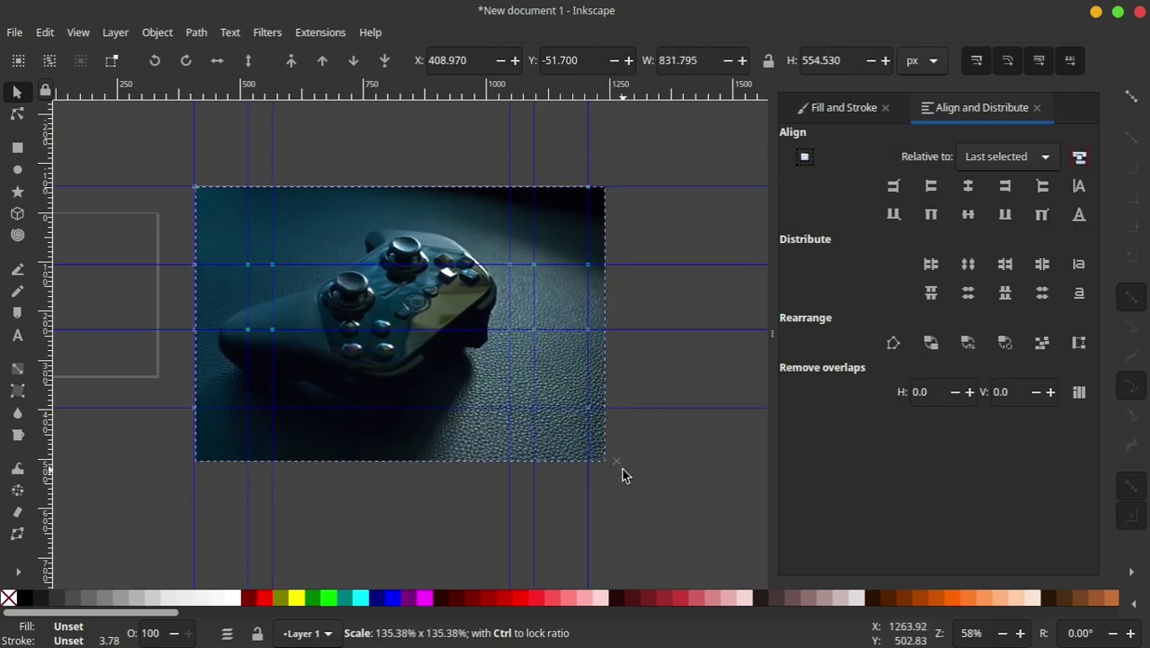
{"action": "left_click_drag", "start_coordinate": [589, 429], "coordinate": [594, 454]}
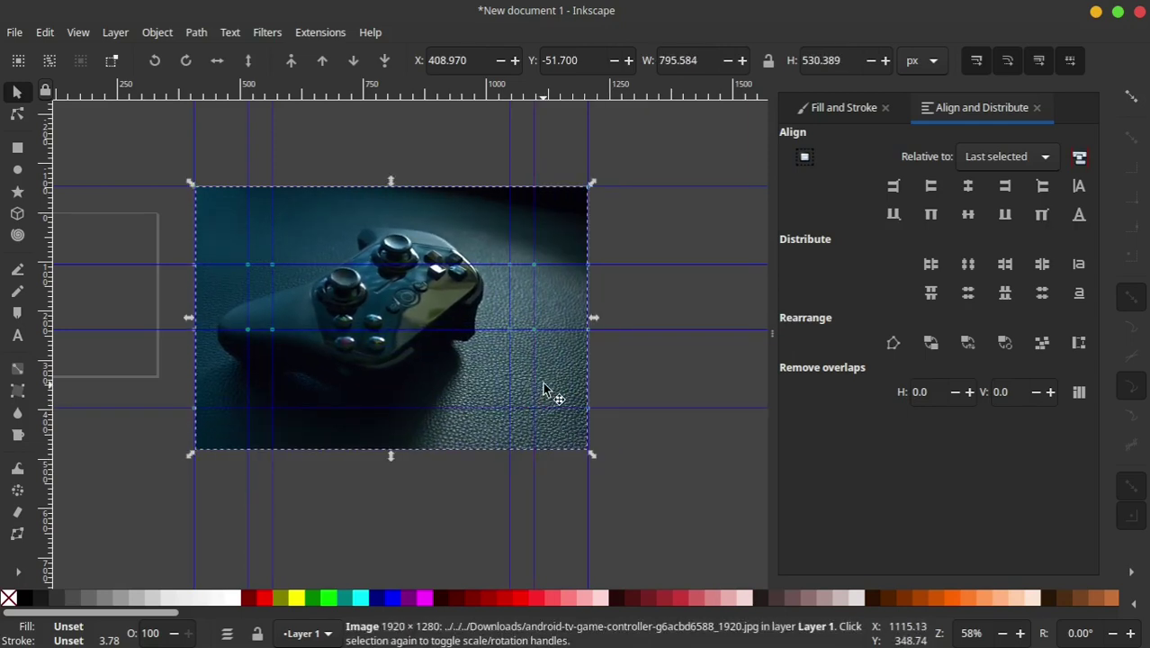
{"action": "left_click_drag", "start_coordinate": [547, 389], "coordinate": [547, 373]}
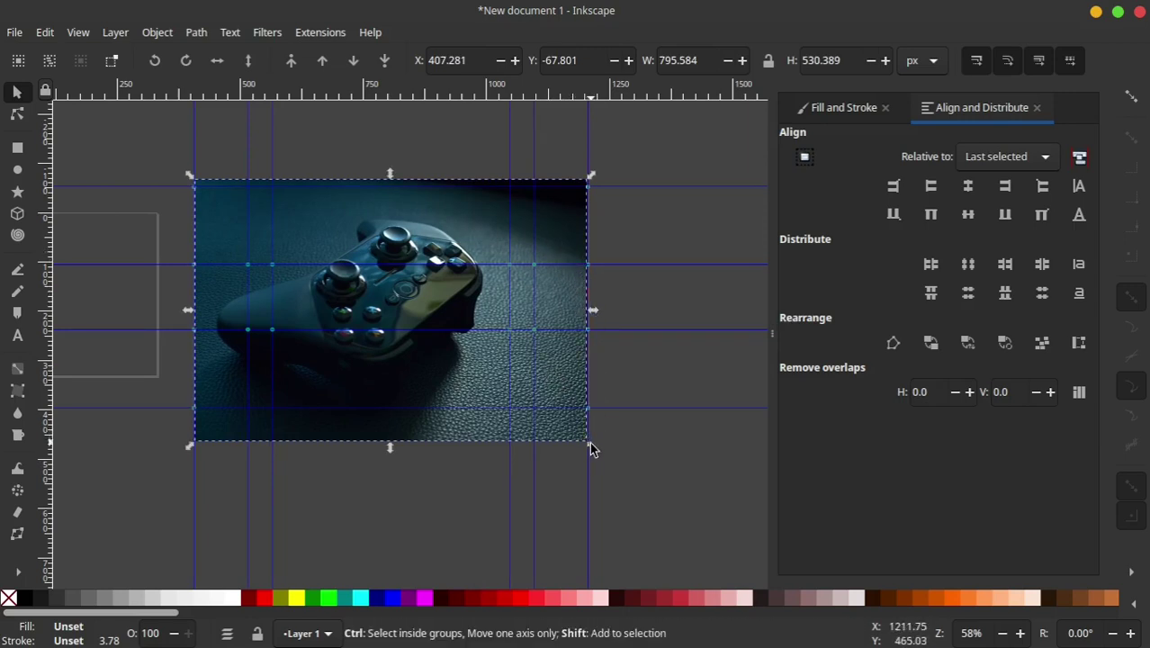
{"action": "left_click_drag", "start_coordinate": [593, 446], "coordinate": [602, 446]}
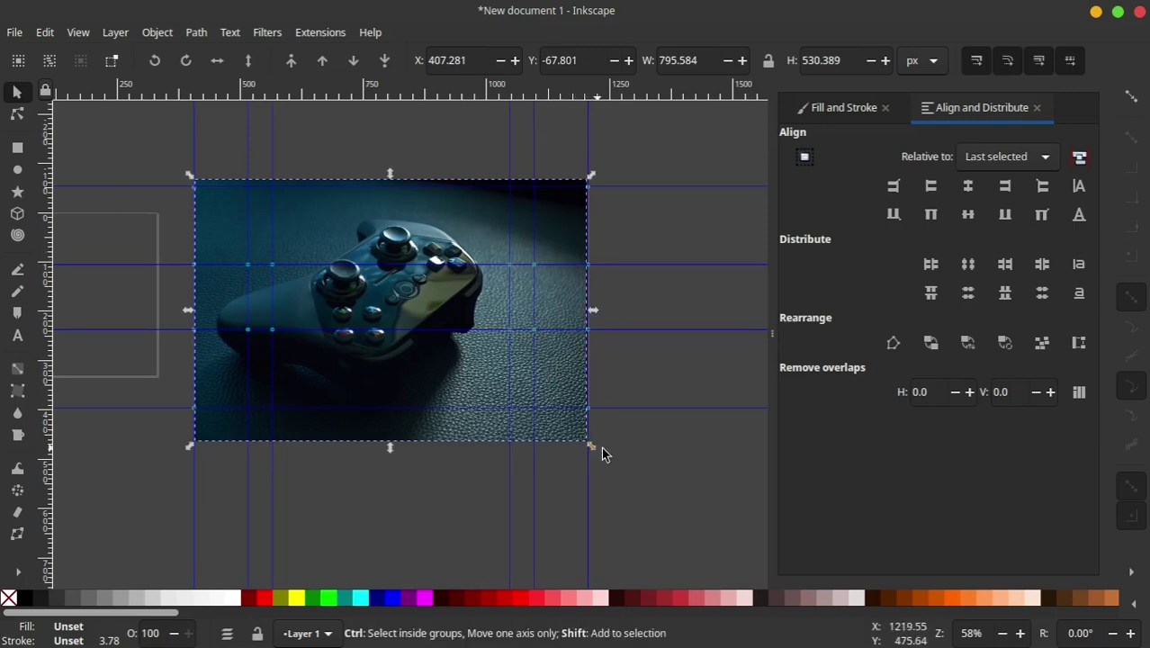
- Send the photo behind the navy background and raise a duplicate navy rectangle to the top
{"action": "left_click", "coordinate": [387, 60]}
{"action": "key", "text": "Escape"}
{"action": "left_click", "coordinate": [463, 212]}
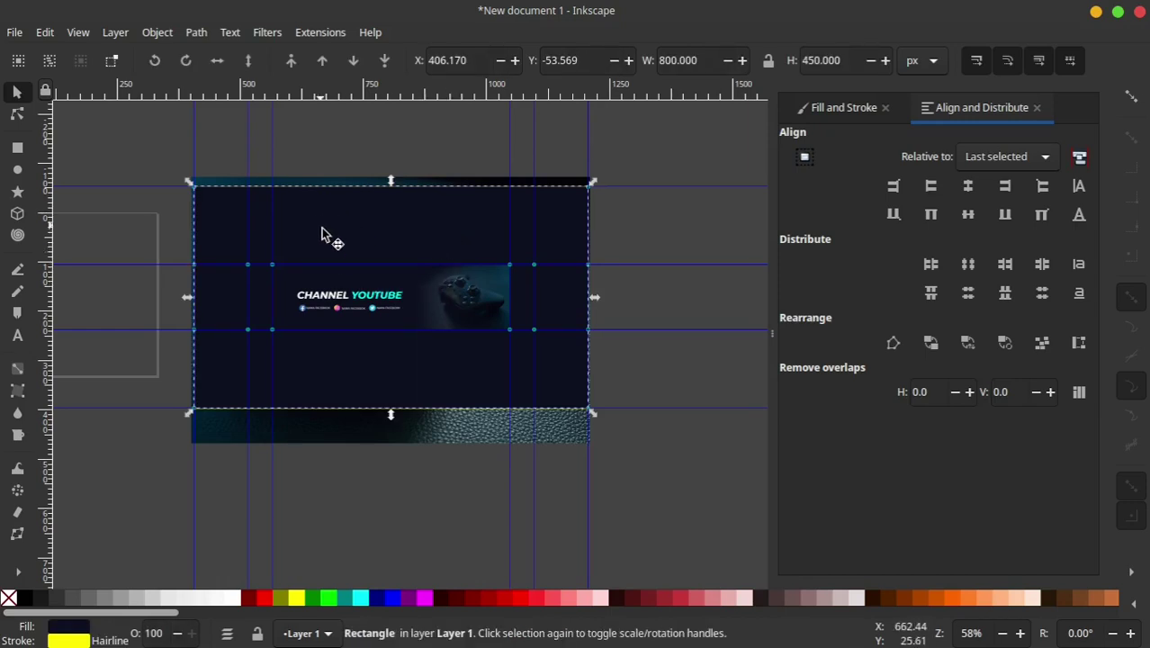
{"action": "key", "text": "ctrl"}
{"action": "key", "text": "Home"}
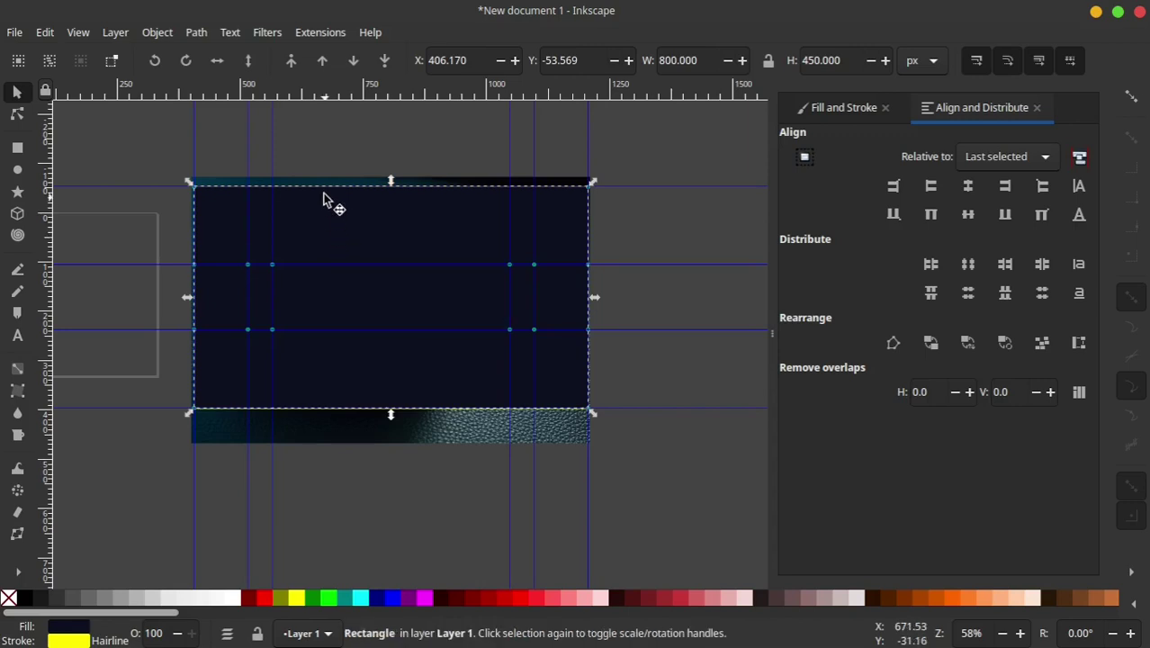
{"action": "left_click", "coordinate": [326, 175]}
{"action": "left_click", "coordinate": [326, 180]}
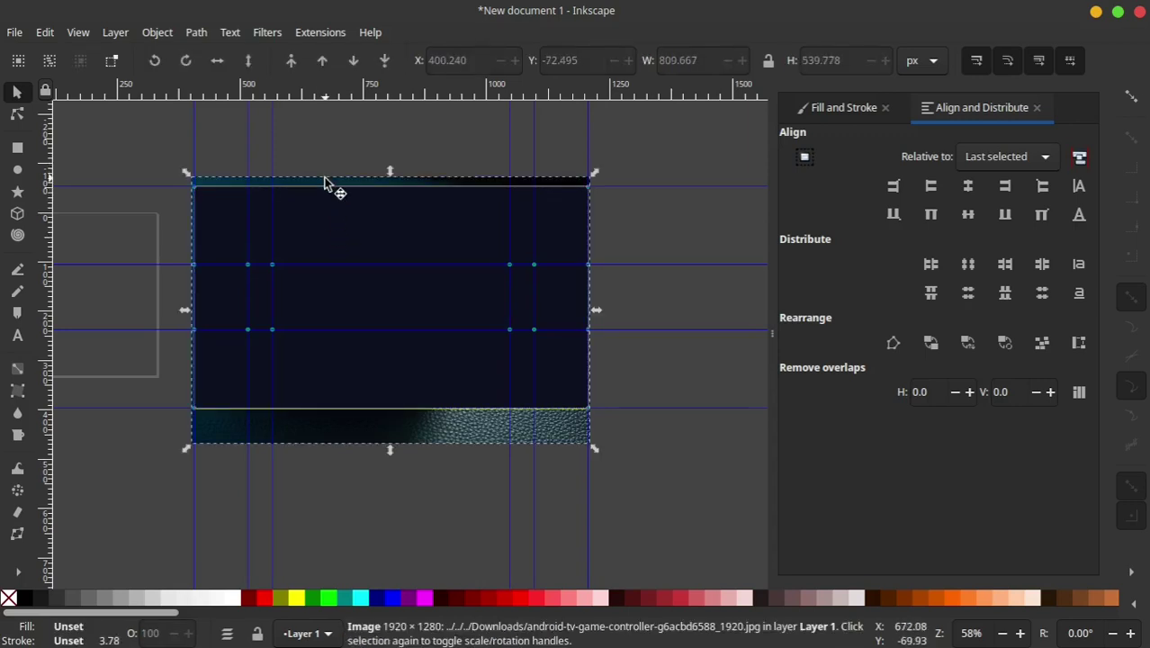
{"action": "left_click", "coordinate": [624, 197]}
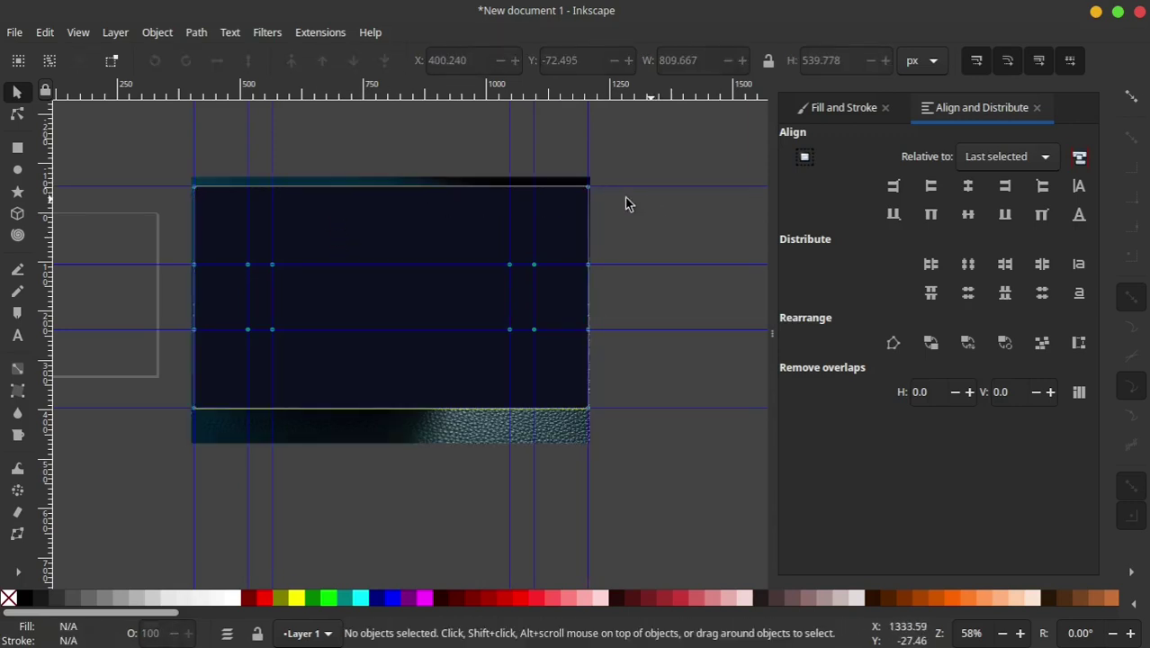
- Select all banner objects and clip them to the top rectangle
{"action": "left_click_drag", "start_coordinate": [665, 142], "coordinate": [114, 524]}
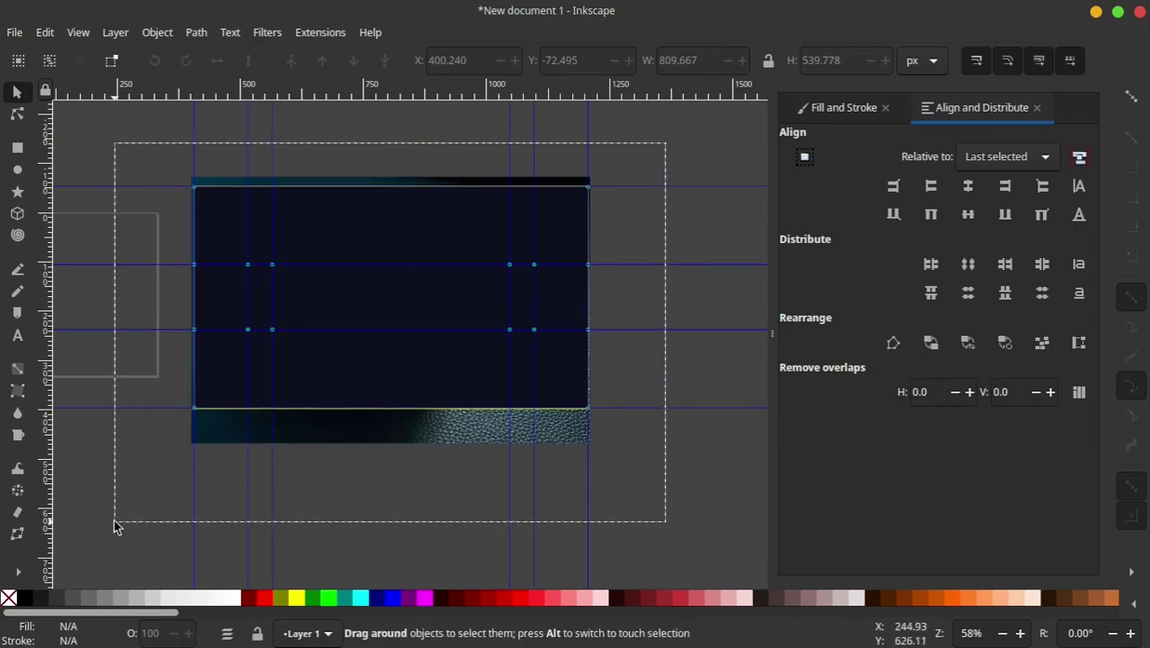
{"action": "right_click", "coordinate": [357, 261]}
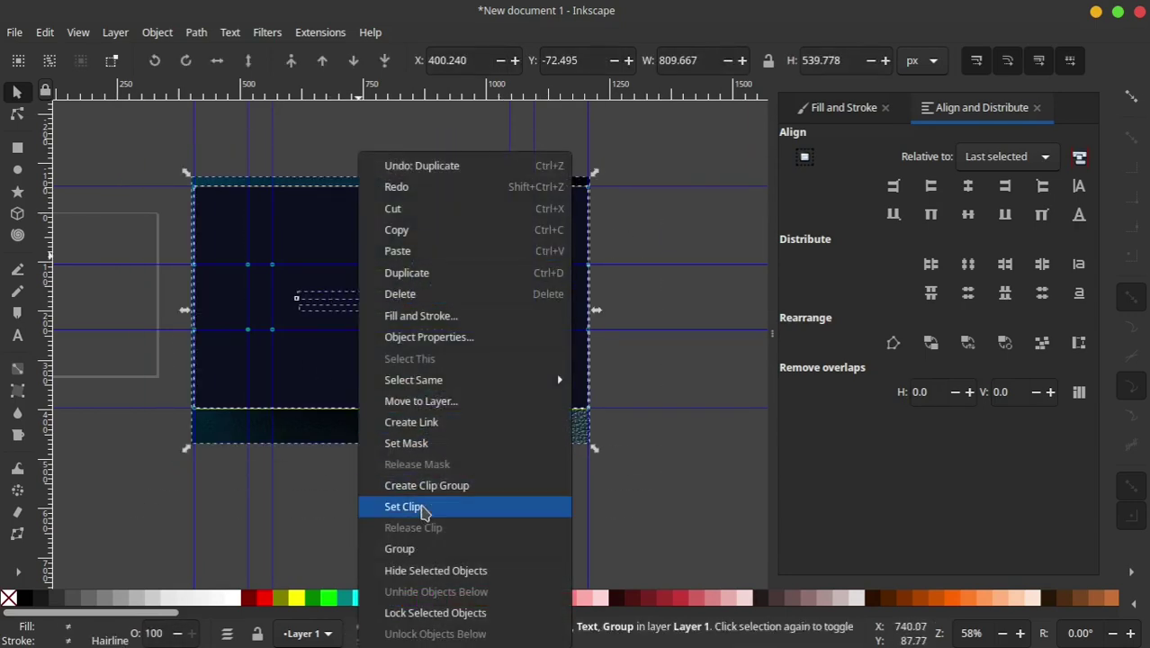
{"action": "left_click", "coordinate": [407, 508]}
{"action": "left_click", "coordinate": [625, 310]}
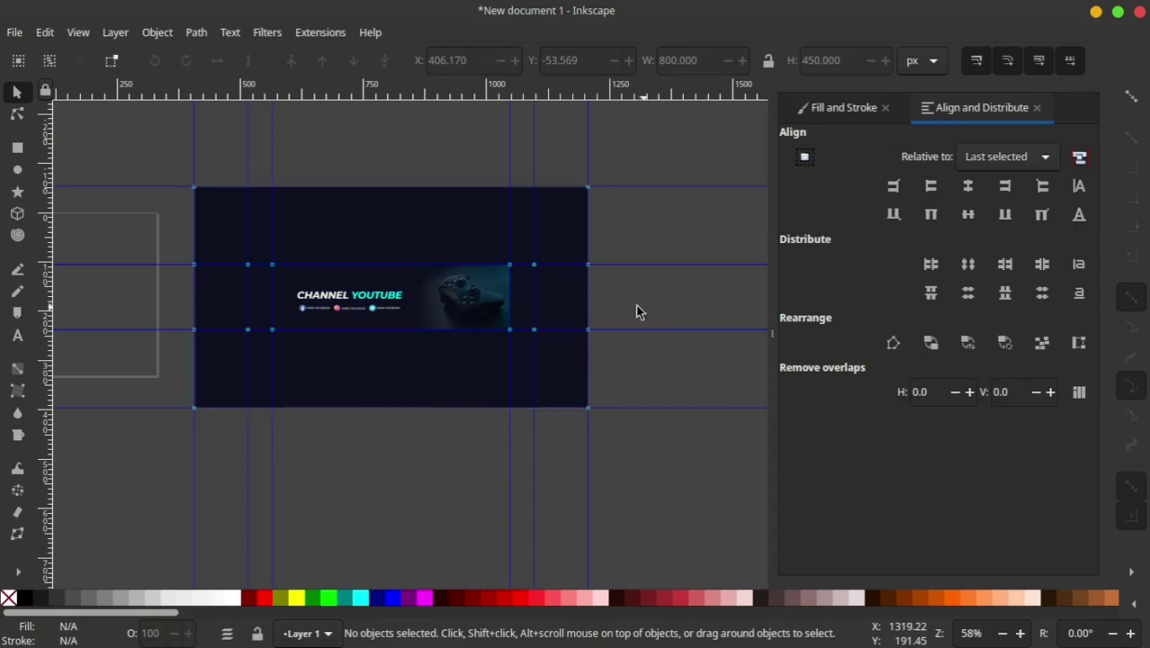
- Lower the navy rectangle's opacity to about 90% in Fill and Stroke
{"action": "left_click", "coordinate": [463, 245]}
{"action": "left_click_drag", "start_coordinate": [493, 239], "coordinate": [342, 417]}
{"action": "key", "text": "ctrl+z"}
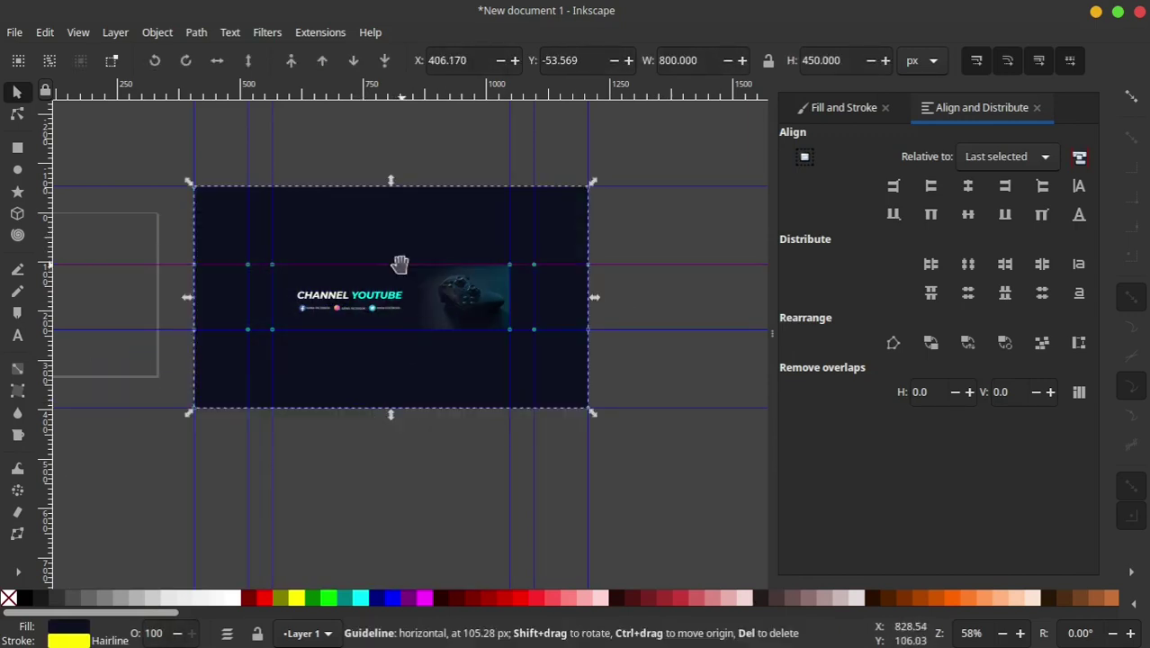
{"action": "scroll", "coordinate": [408, 240], "scroll_direction": "up", "scroll_amount": 2, "text": "ctrl"}
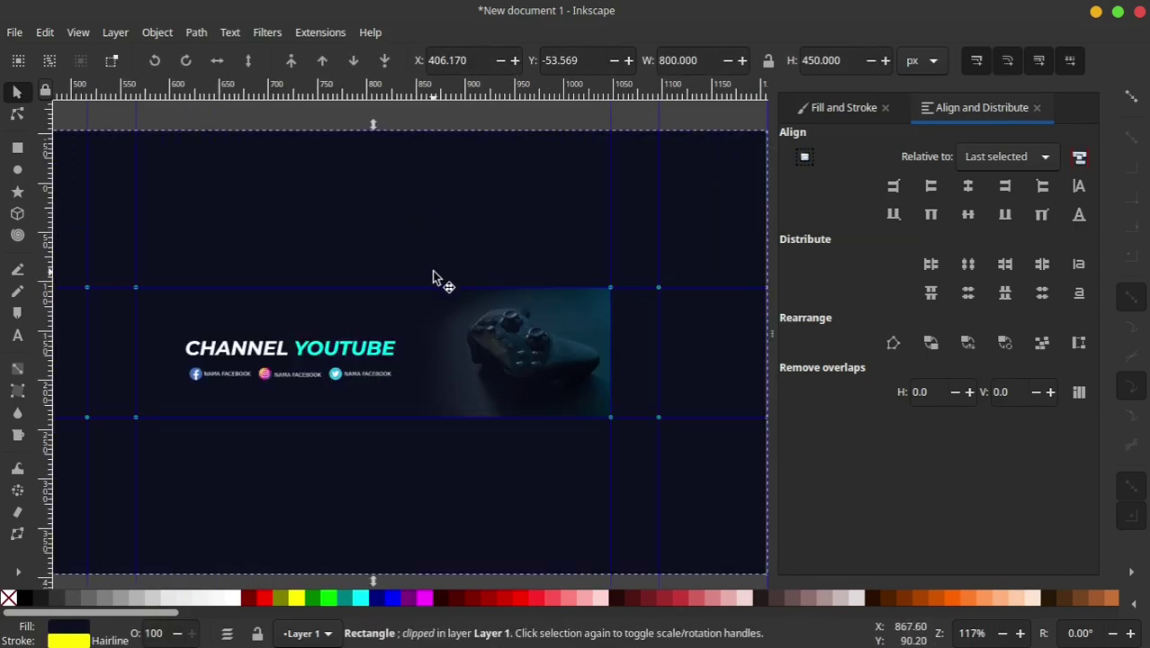
{"action": "left_click", "coordinate": [828, 113]}
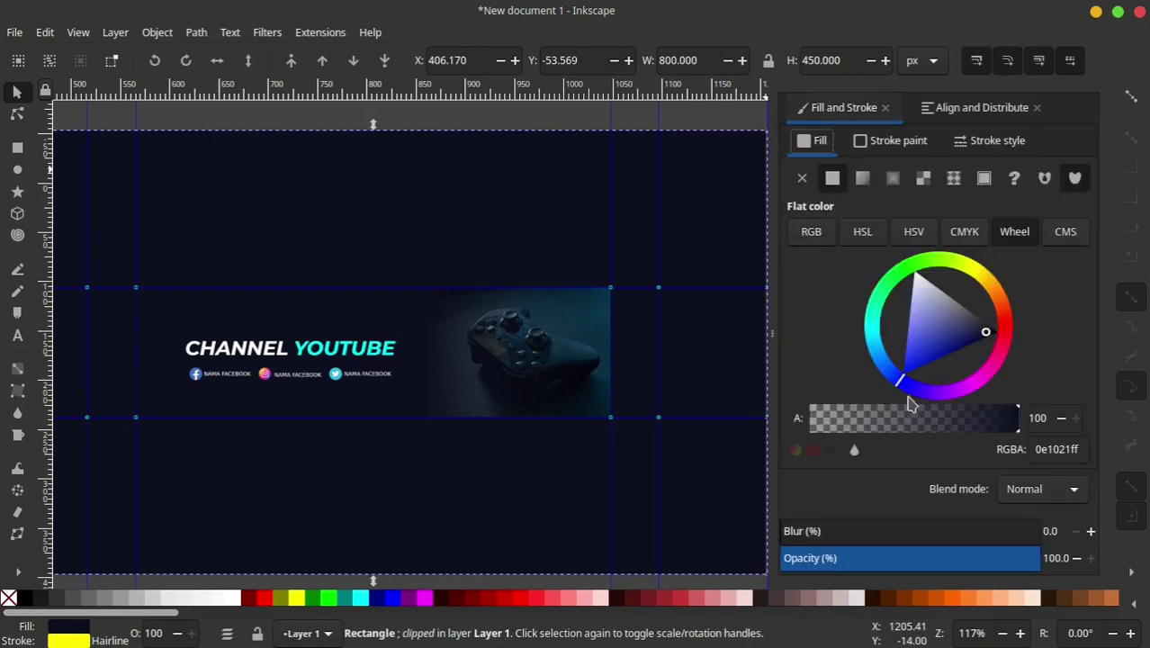
{"action": "left_click_drag", "start_coordinate": [1024, 570], "coordinate": [1031, 567]}
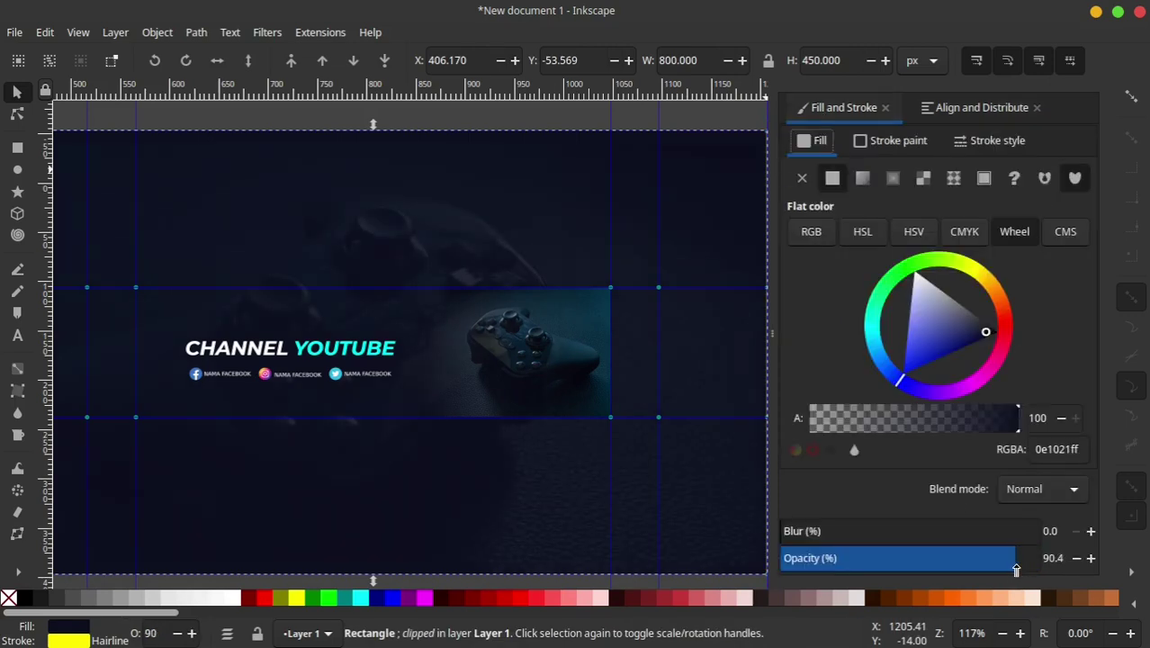
{"action": "scroll", "coordinate": [677, 429], "scroll_direction": "down", "scroll_amount": 2}
{"action": "key", "text": "Escape"}
{"action": "scroll", "coordinate": [436, 333], "scroll_direction": "up", "scroll_amount": 1}
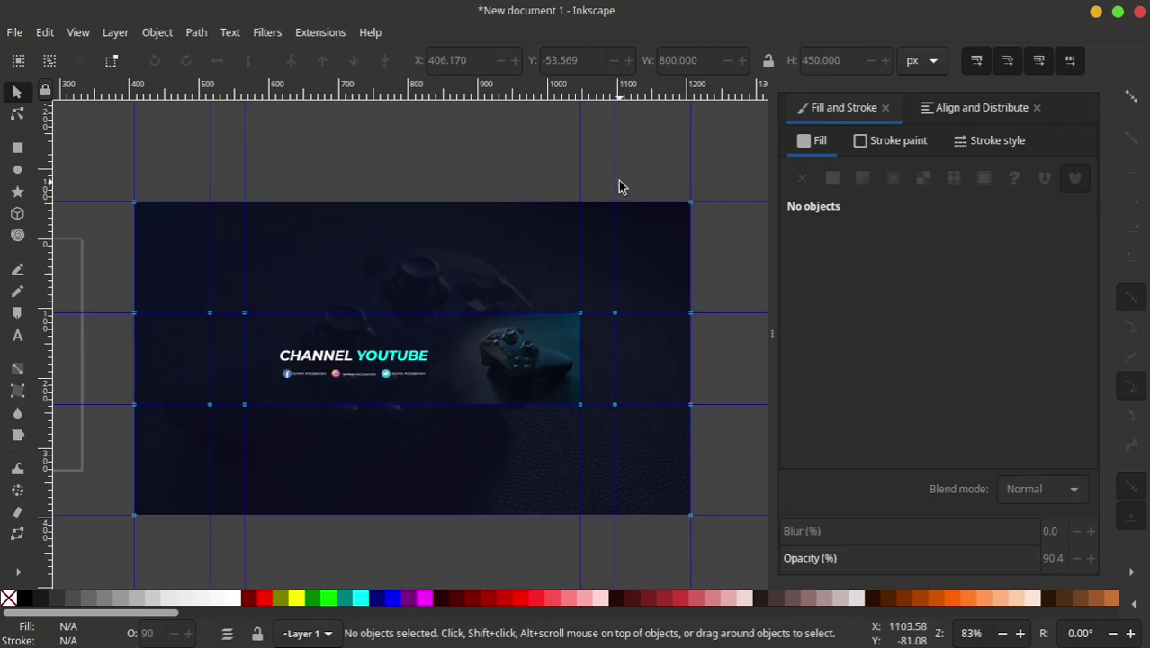
- Delete all guides and remove the navy background rectangle's yellow outline
{"action": "left_click", "coordinate": [79, 33]}
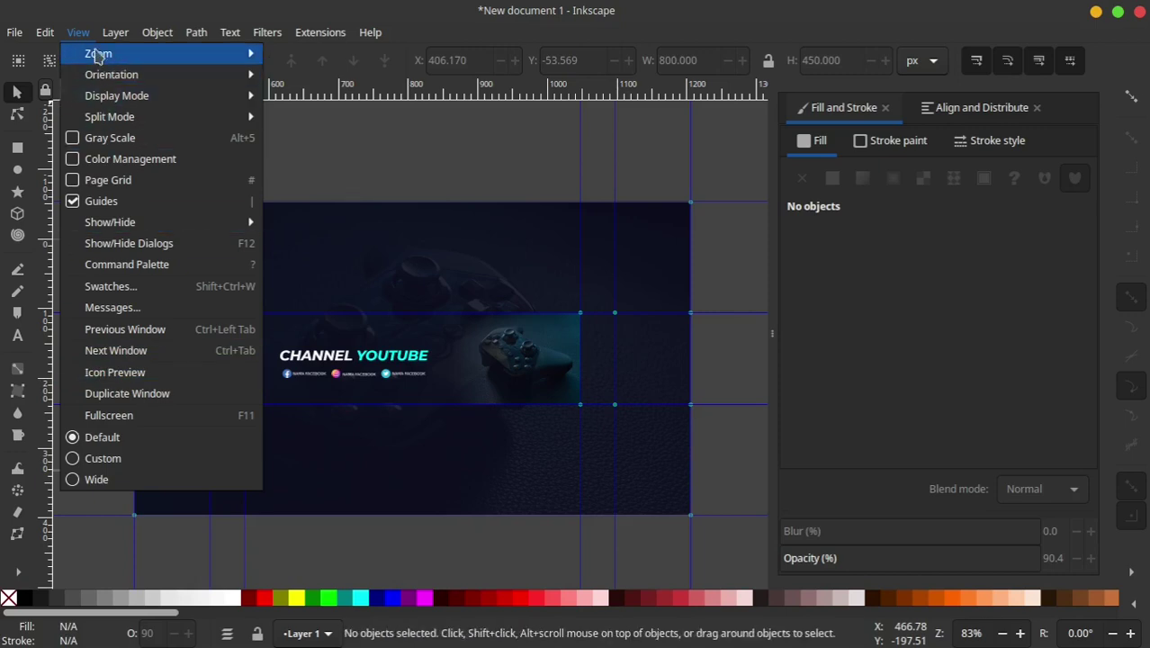
{"action": "mouse_move", "coordinate": [44, 33]}
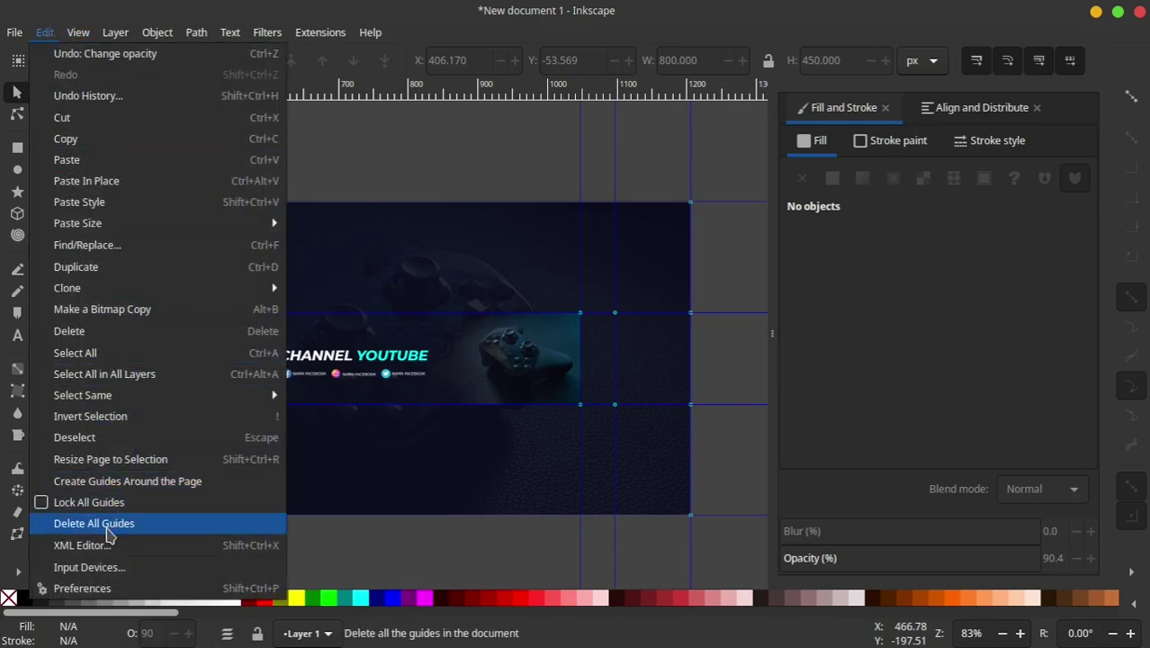
{"action": "left_click", "coordinate": [106, 523]}
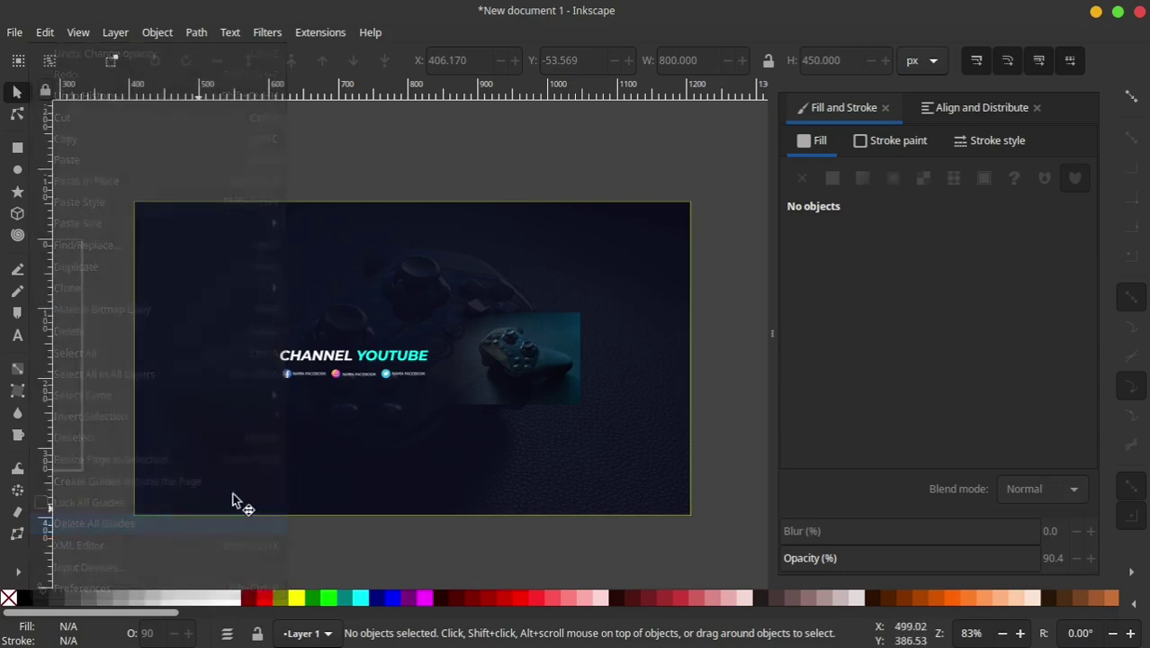
{"action": "left_click", "coordinate": [662, 218]}
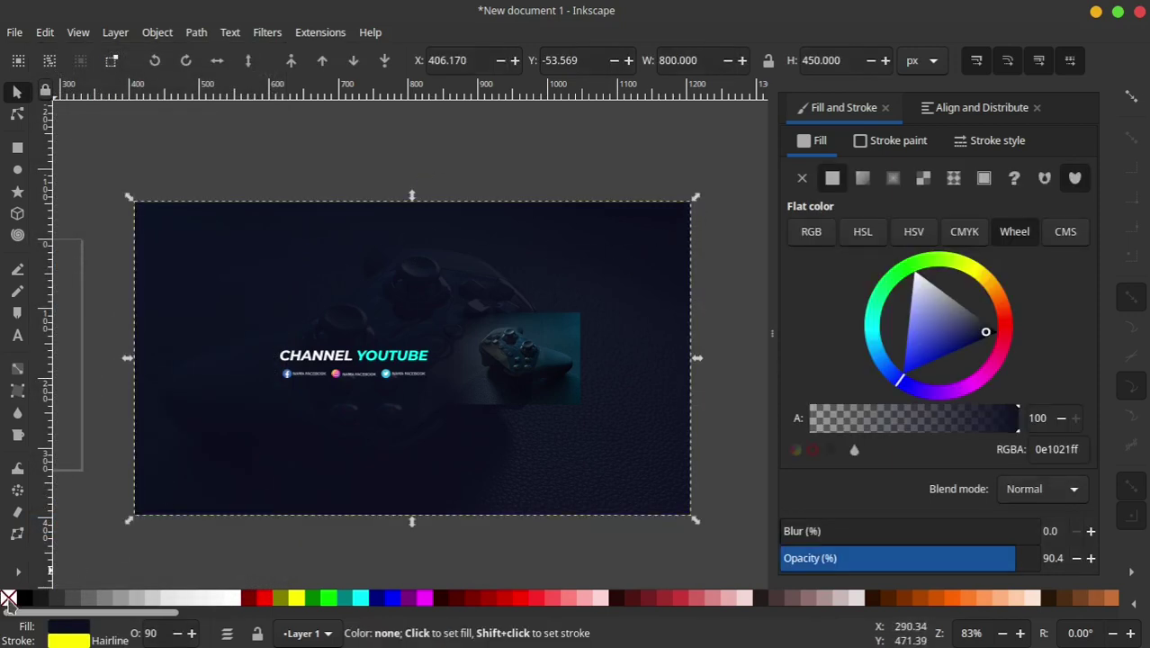
{"action": "left_click", "coordinate": [9, 599], "text": "shift"}
{"action": "left_click", "coordinate": [546, 187]}
- Select the photos, navy rectangle, title and icon row and group them
{"action": "scroll", "coordinate": [473, 356], "scroll_direction": "down", "scroll_amount": 1}
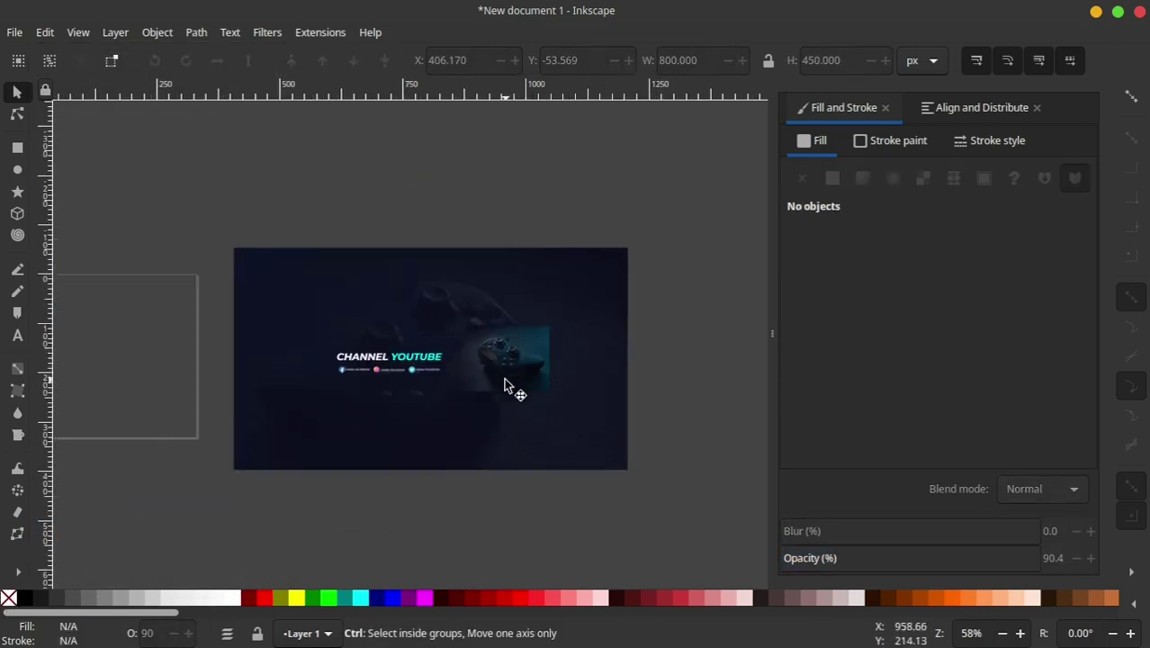
{"action": "scroll", "coordinate": [509, 387], "scroll_direction": "down", "scroll_amount": 1}
{"action": "scroll", "coordinate": [524, 396], "scroll_direction": "up", "scroll_amount": 1}
{"action": "scroll", "coordinate": [531, 394], "scroll_direction": "up", "scroll_amount": 1}
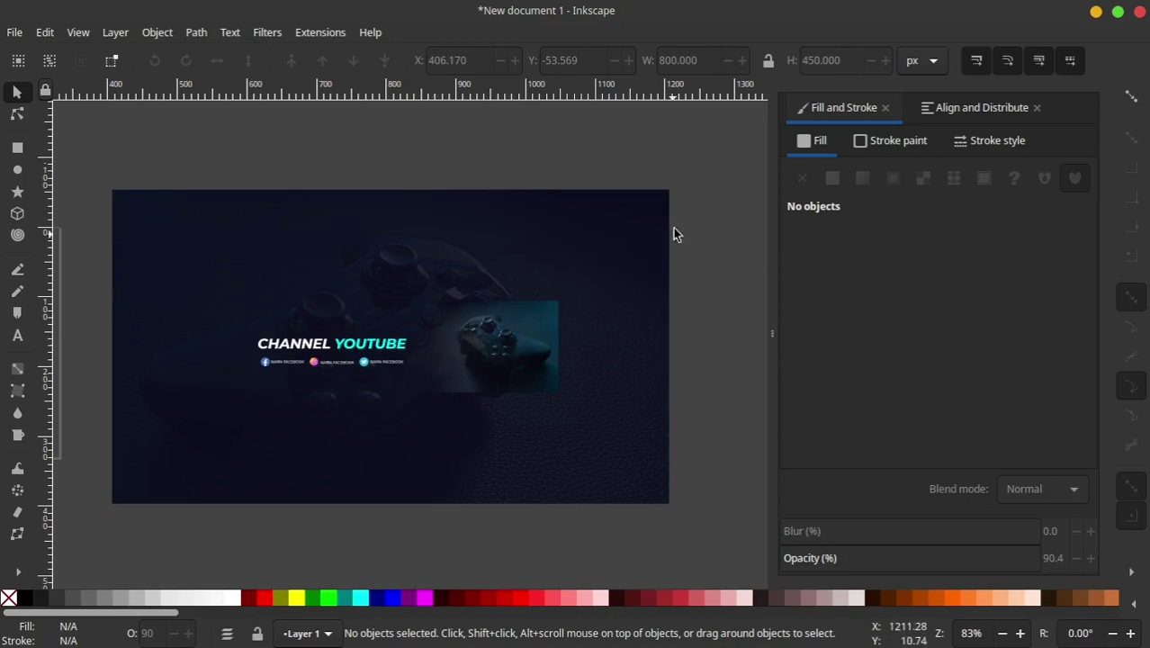
{"action": "mouse_move", "coordinate": [710, 148]}
{"action": "left_mouse_down"}
{"action": "mouse_move", "coordinate": [623, 259]}
{"action": "mouse_move", "coordinate": [65, 555]}
{"action": "left_mouse_up"}
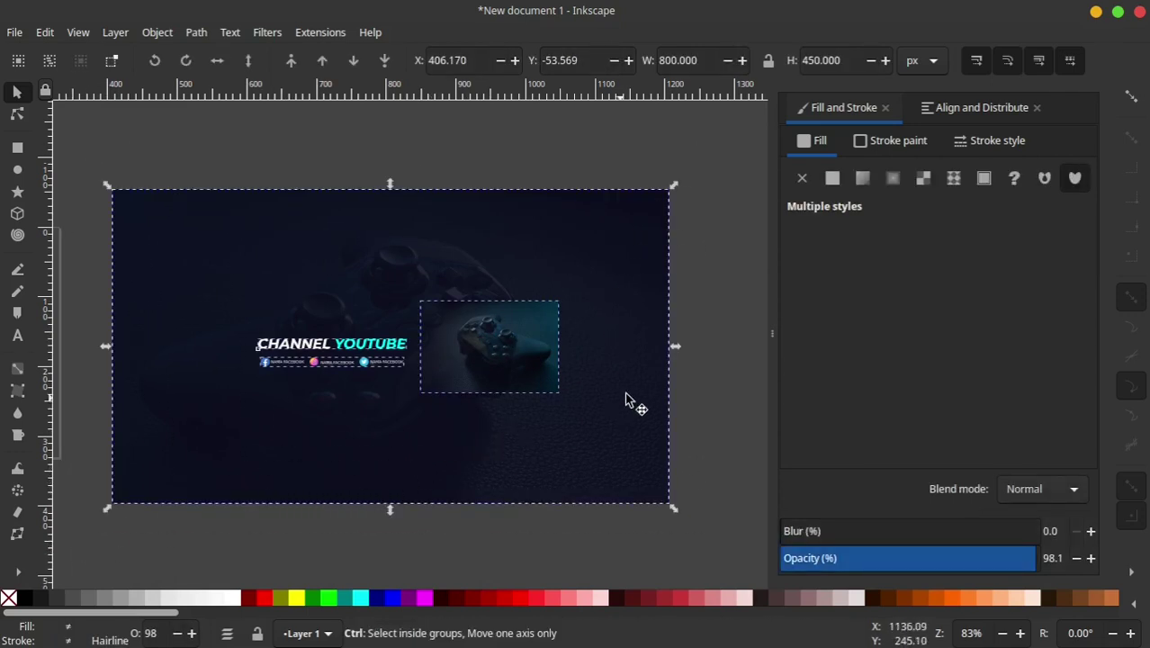
{"action": "mouse_move", "coordinate": [709, 259]}
{"action": "left_mouse_down"}
{"action": "mouse_move", "coordinate": [636, 296]}
{"action": "mouse_move", "coordinate": [115, 471]}
{"action": "mouse_move", "coordinate": [183, 442]}
{"action": "left_mouse_up"}
{"action": "left_click", "coordinate": [687, 351]}
{"action": "mouse_move", "coordinate": [707, 167]}
{"action": "left_mouse_down"}
{"action": "mouse_move", "coordinate": [431, 410]}
{"action": "mouse_move", "coordinate": [58, 560]}
{"action": "left_mouse_up"}
{"action": "key", "text": "ctrl+g"}
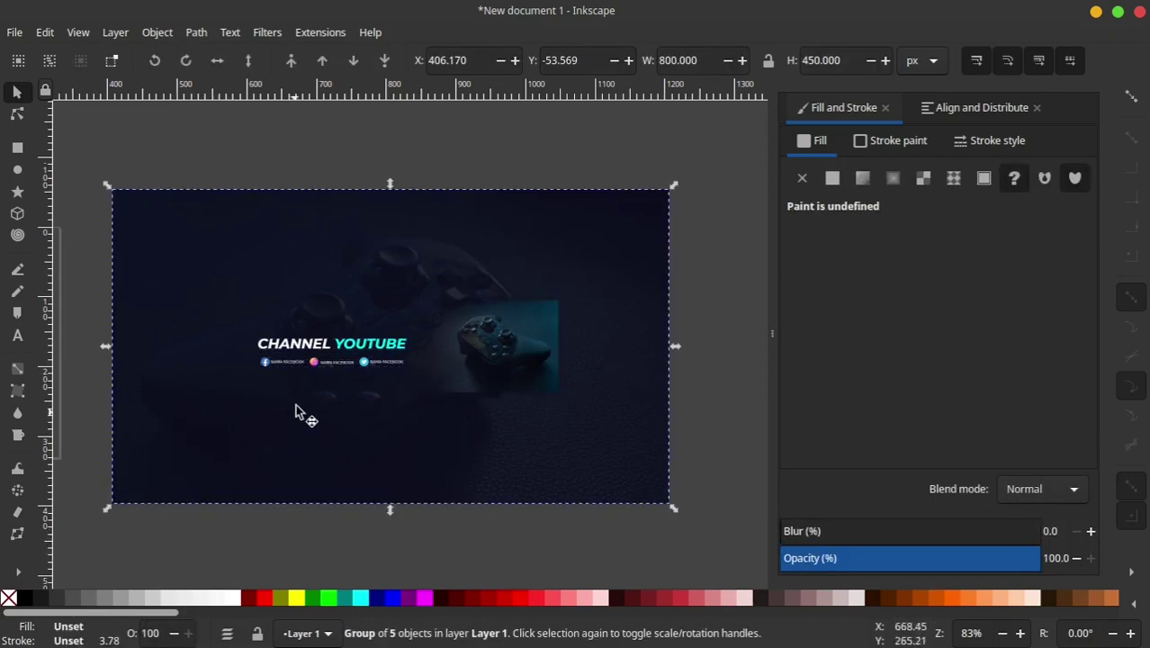
- Move the banner group up and to the right, then reselect it
{"action": "scroll", "coordinate": [296, 403], "scroll_direction": "down", "scroll_amount": 2, "text": "ctrl"}
{"action": "left_click_drag", "start_coordinate": [289, 396], "coordinate": [409, 368]}
{"action": "left_click", "coordinate": [552, 232]}
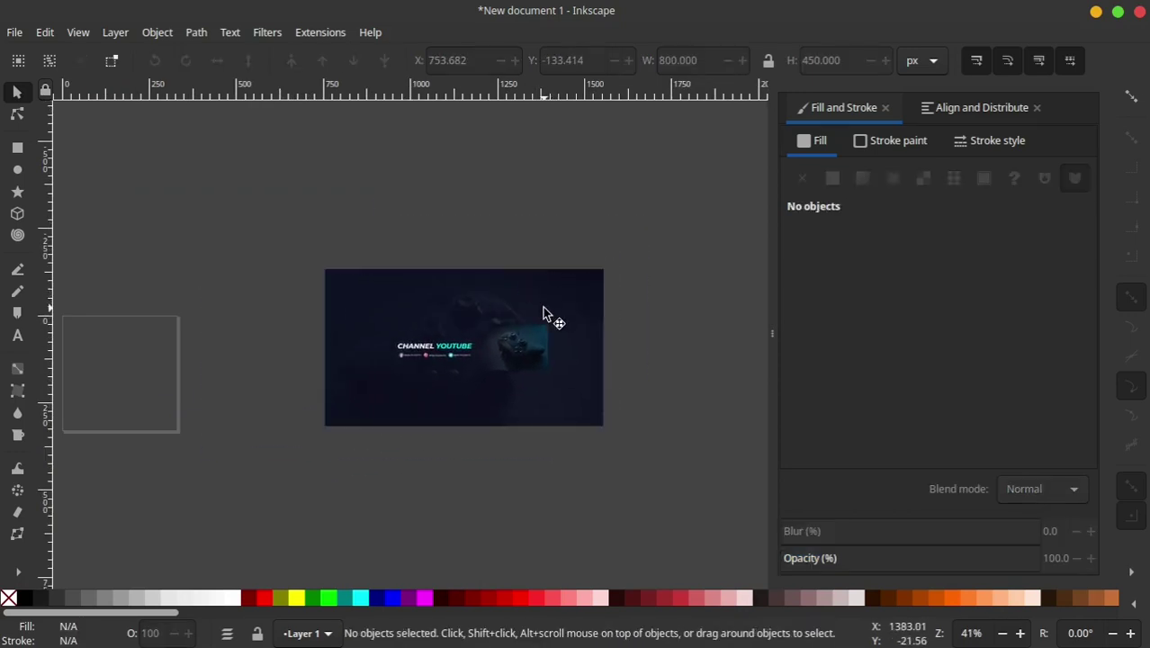
{"action": "left_click", "coordinate": [541, 331]}
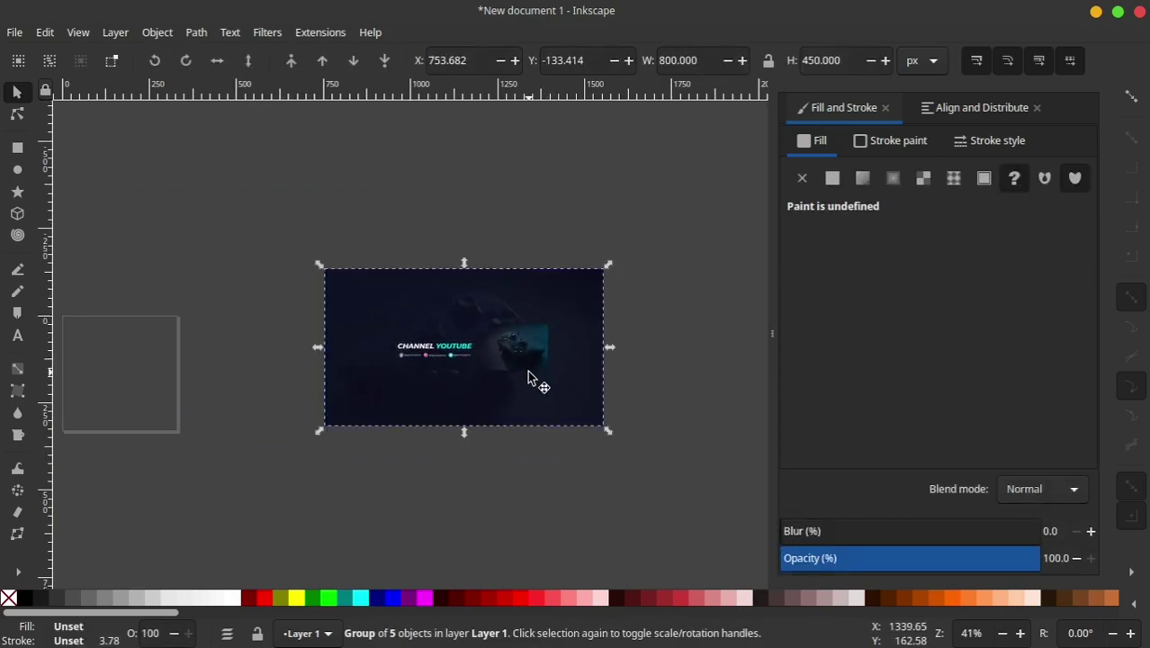